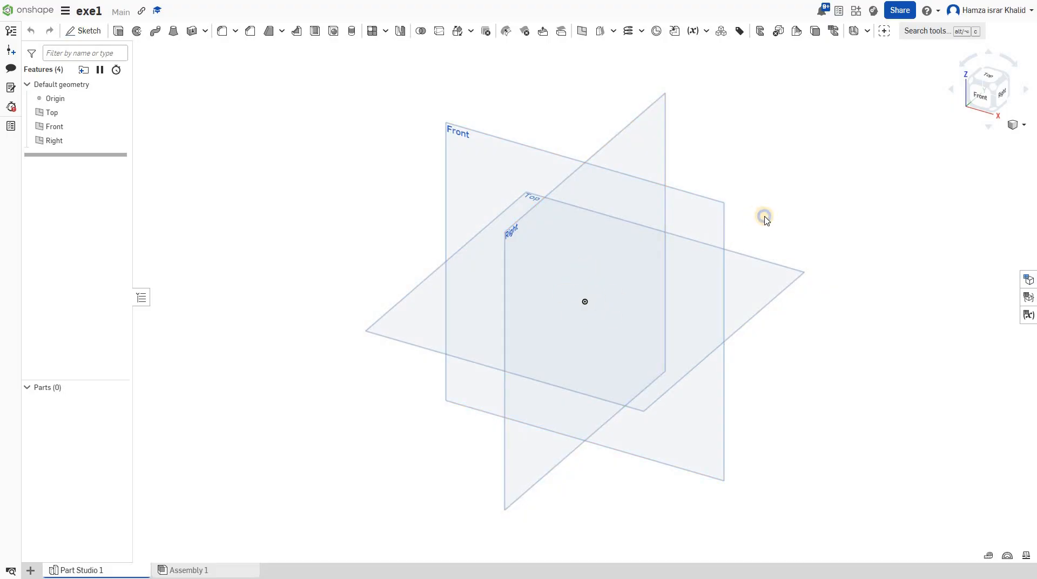
Examine the three default planes from several angles, including the Top, Back and Left standard views
right_drag(810, 210, 709, 179)
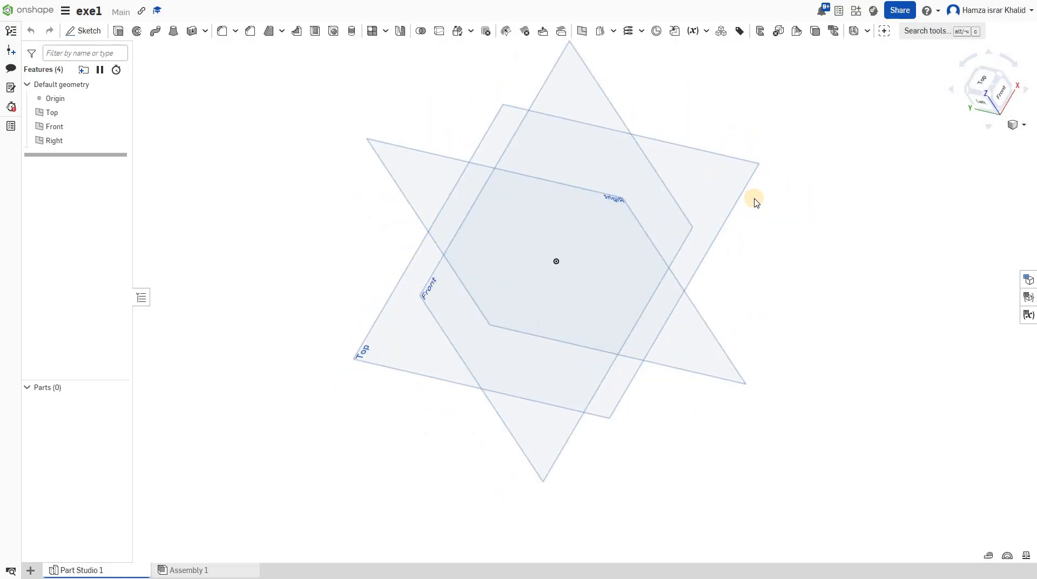
scroll(755, 202, down, 3)
scroll(755, 202, up, 6)
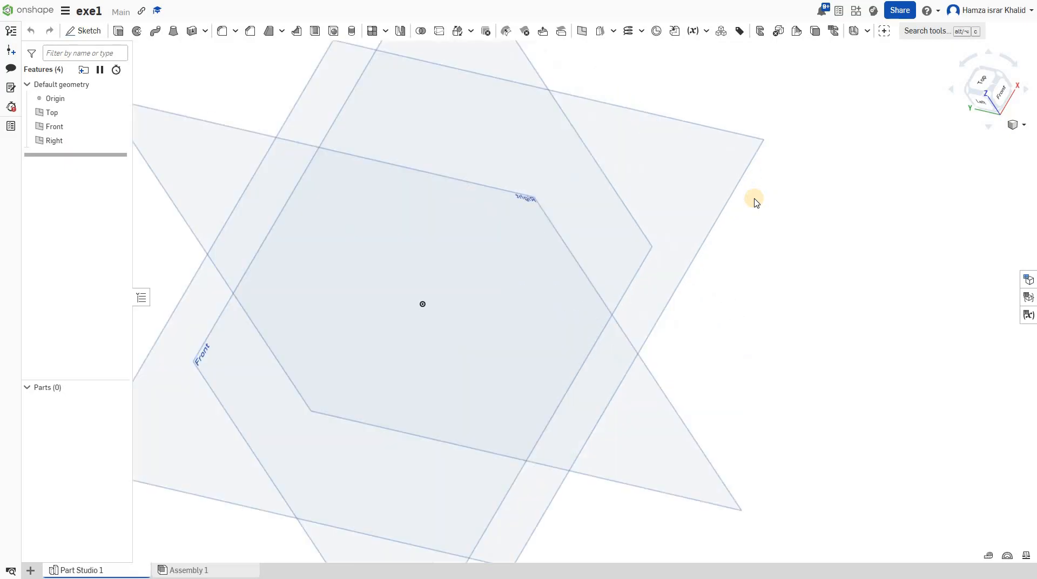
scroll(756, 202, down, 4)
scroll(755, 202, up, 2)
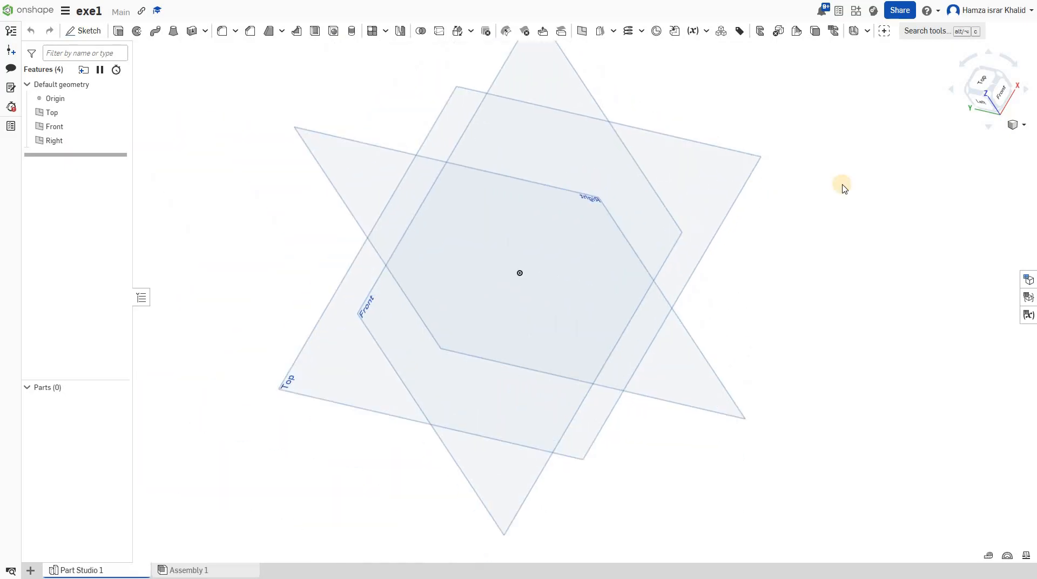
right_drag(902, 204, 980, 96)
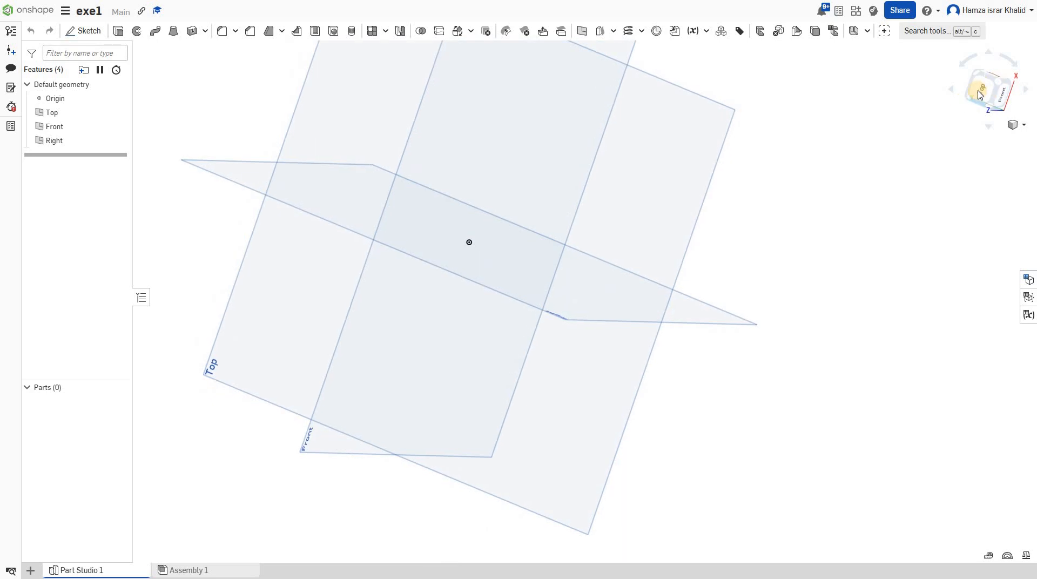
click(980, 93)
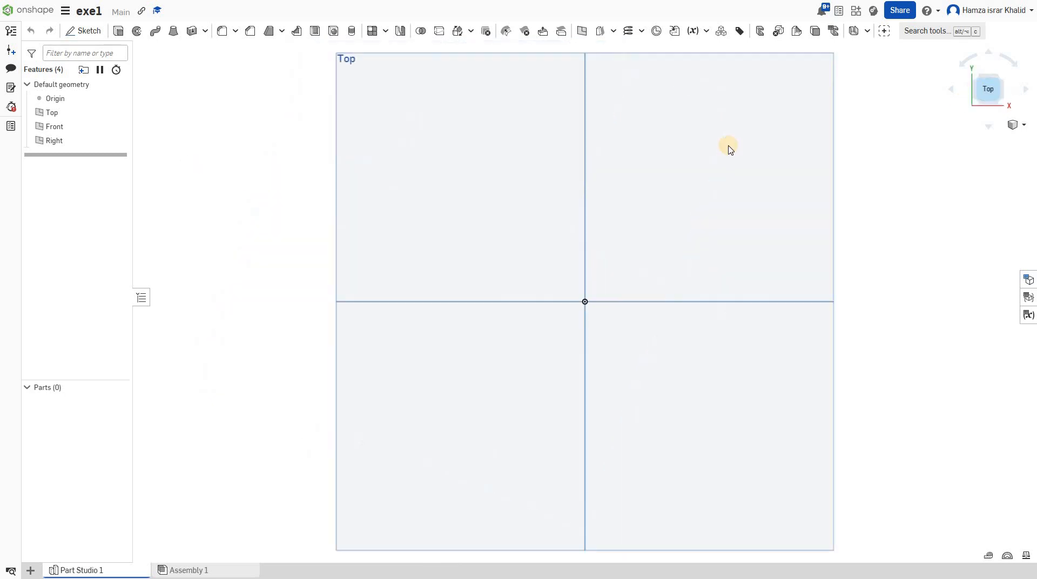
click(987, 88)
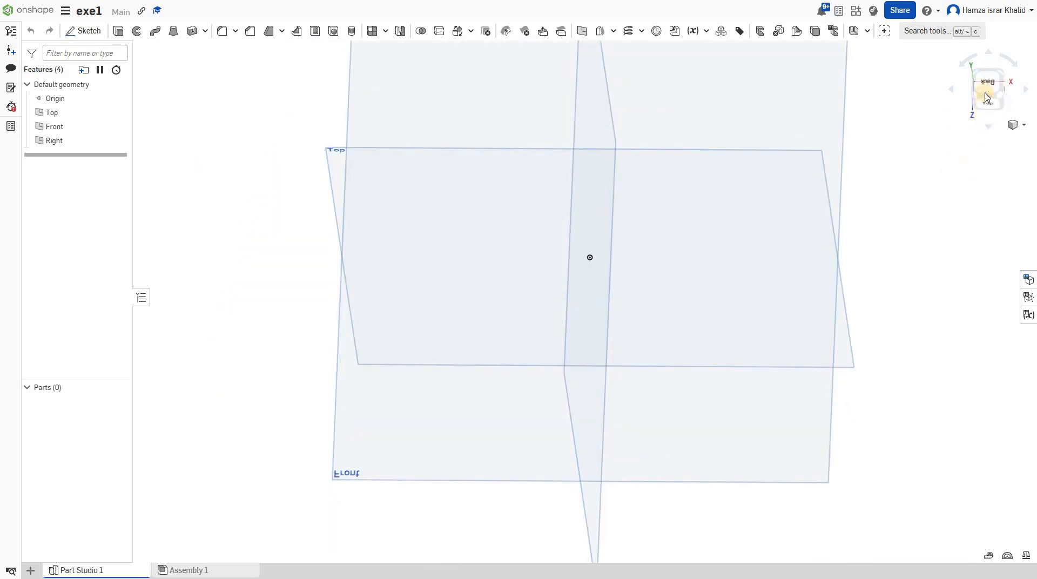
click(986, 87)
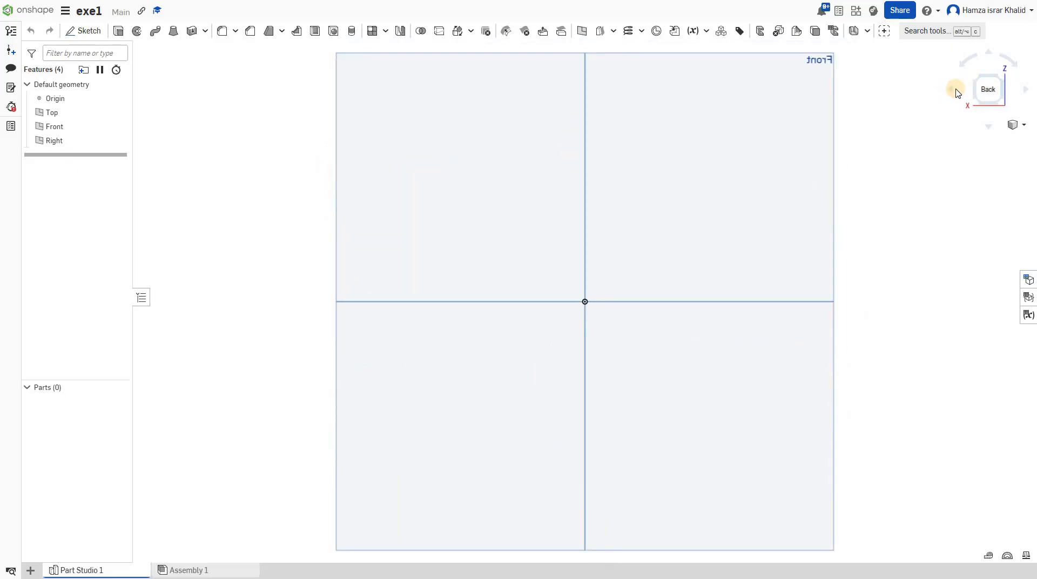
click(953, 92)
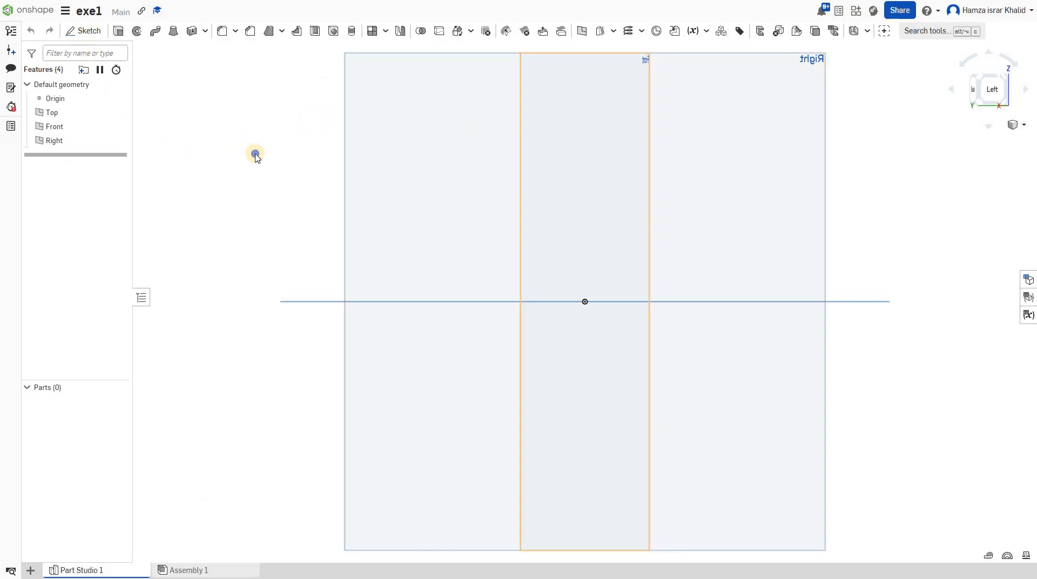
Orient the view to Front and start a new sketch on the Front plane
right_drag(269, 162, 991, 100)
click(992, 99)
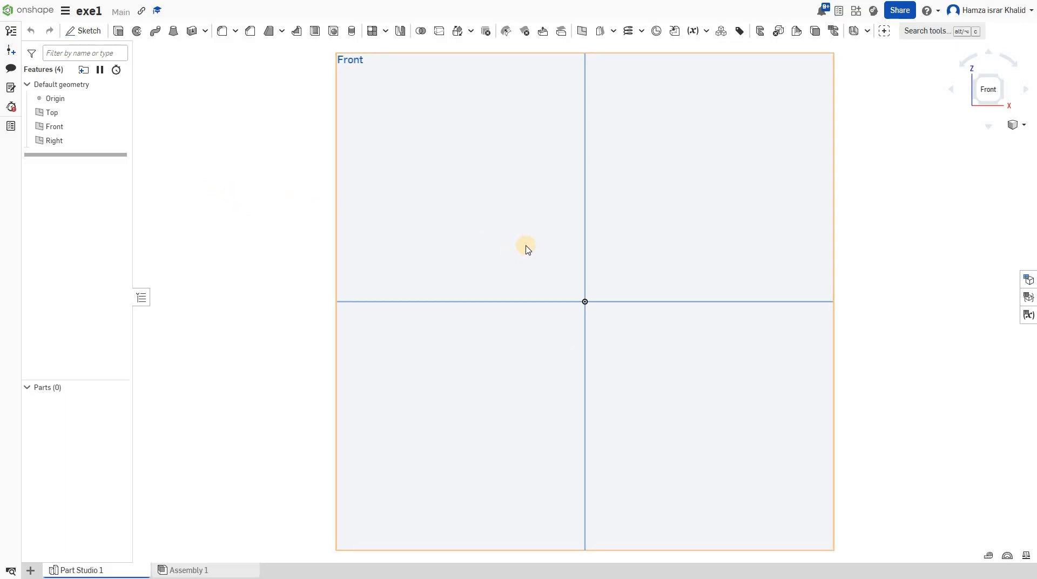
click(81, 32)
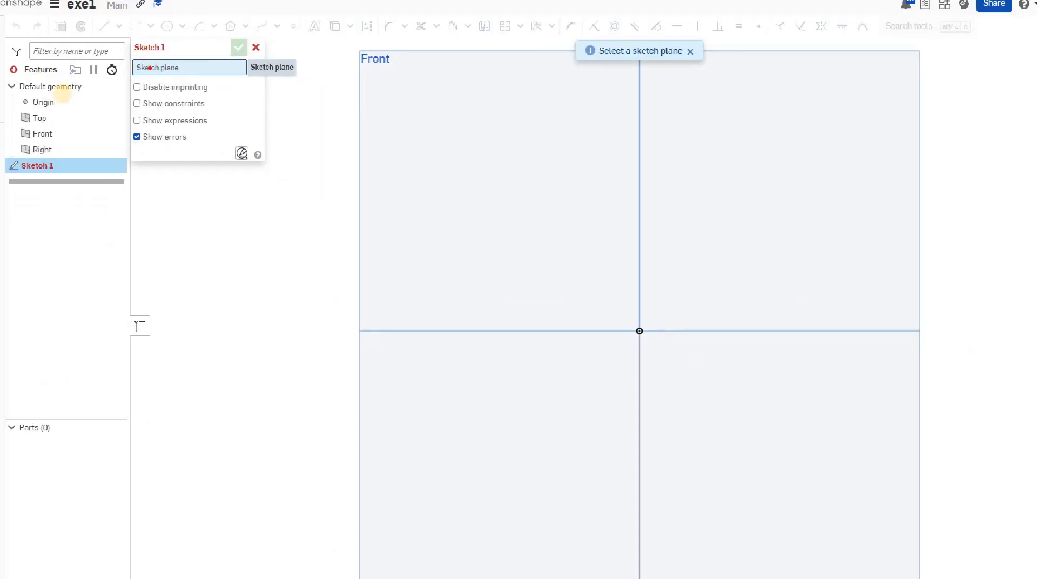
mouse_move(30, 108)
mouse_down()
mouse_move(30, 128)
mouse_move(53, 147)
mouse_move(62, 121)
mouse_move(112, 137)
mouse_up()
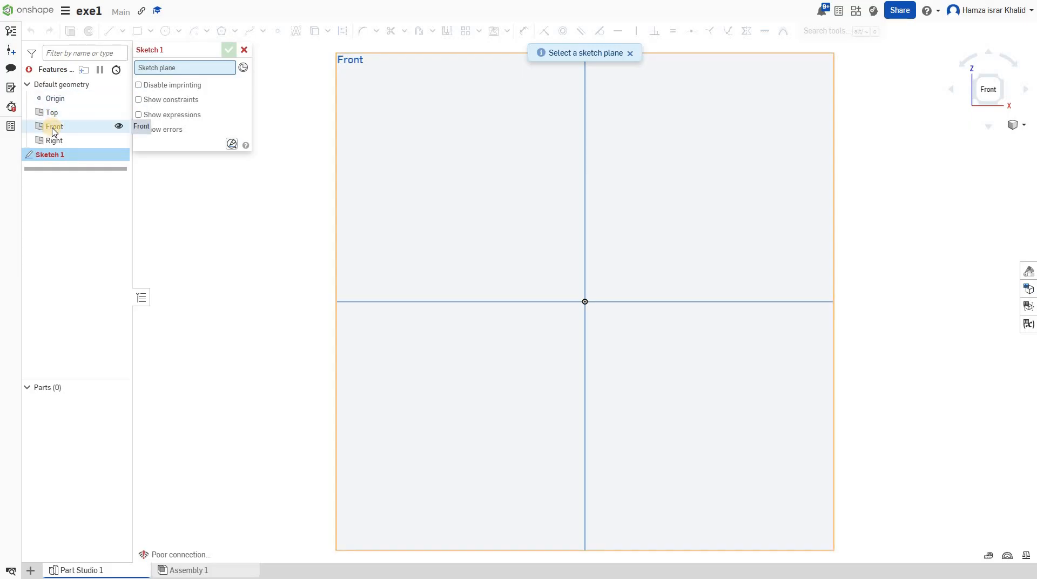
click(95, 125)
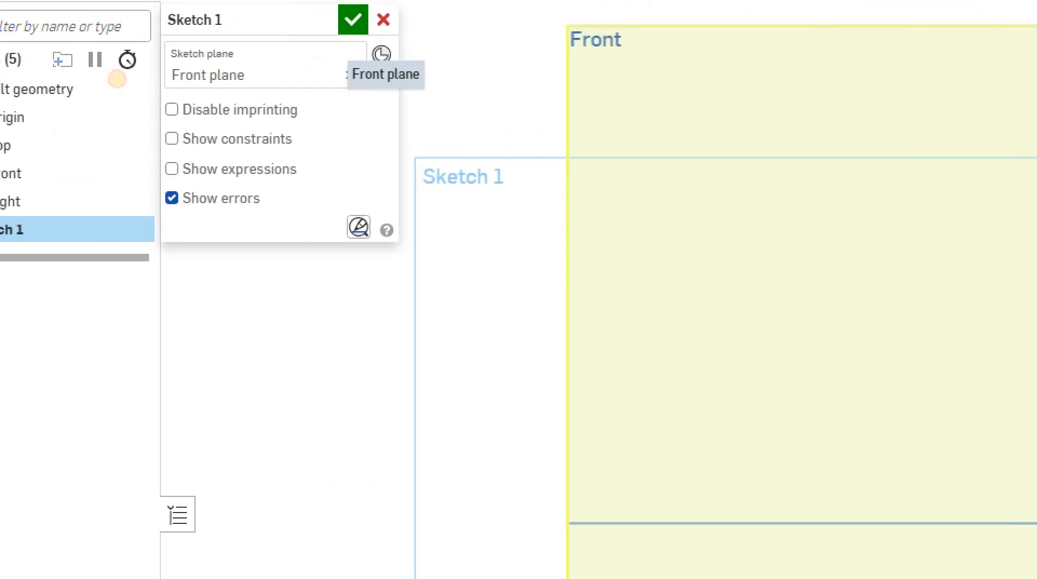
drag(163, 88, 247, 83)
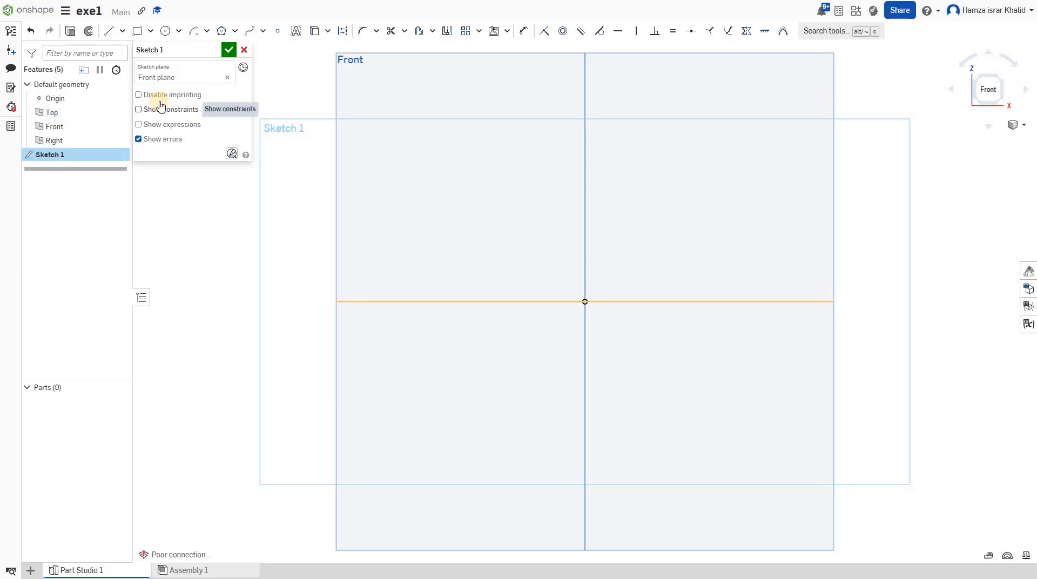
Import the image maxresdefault (3).jpg and place it in the sketch as a rectangle around the origin
click(509, 31)
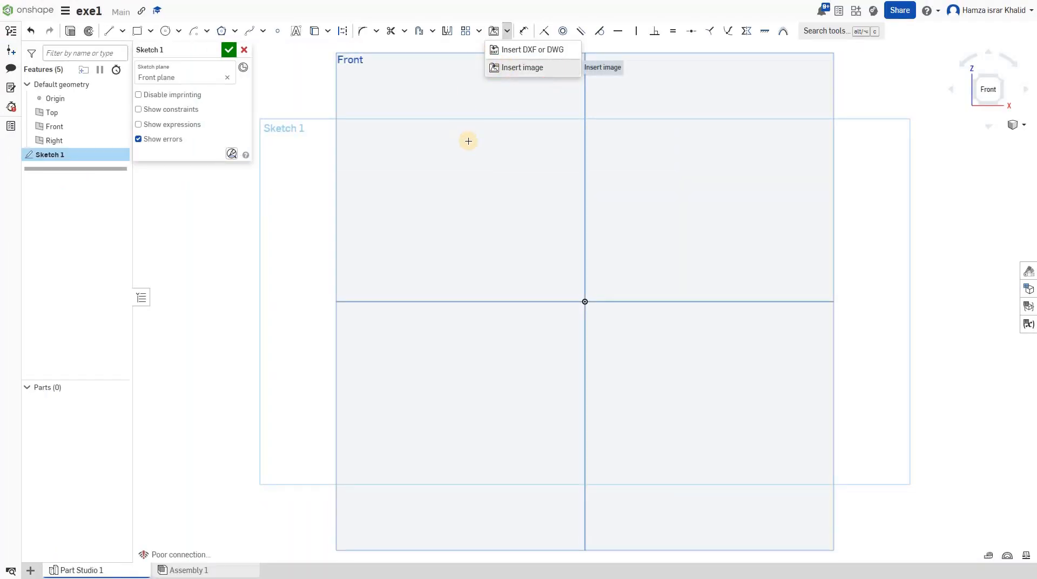
click(540, 72)
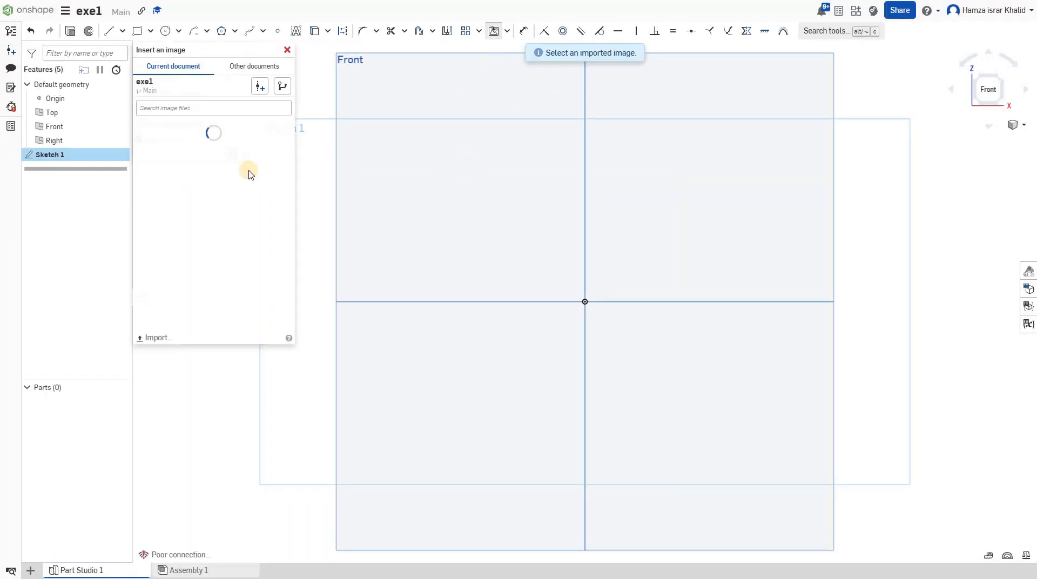
click(151, 338)
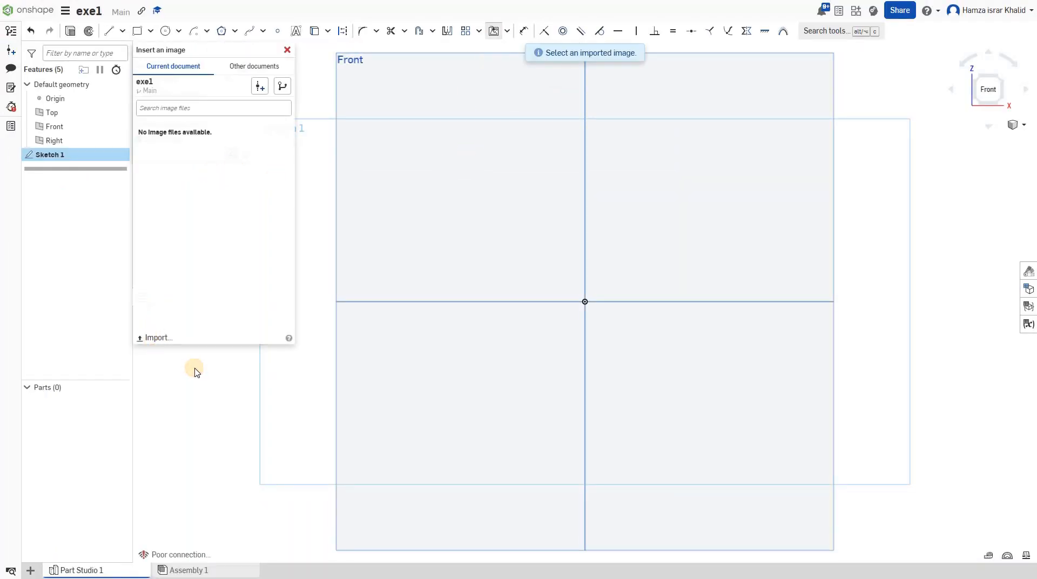
double_click(239, 217)
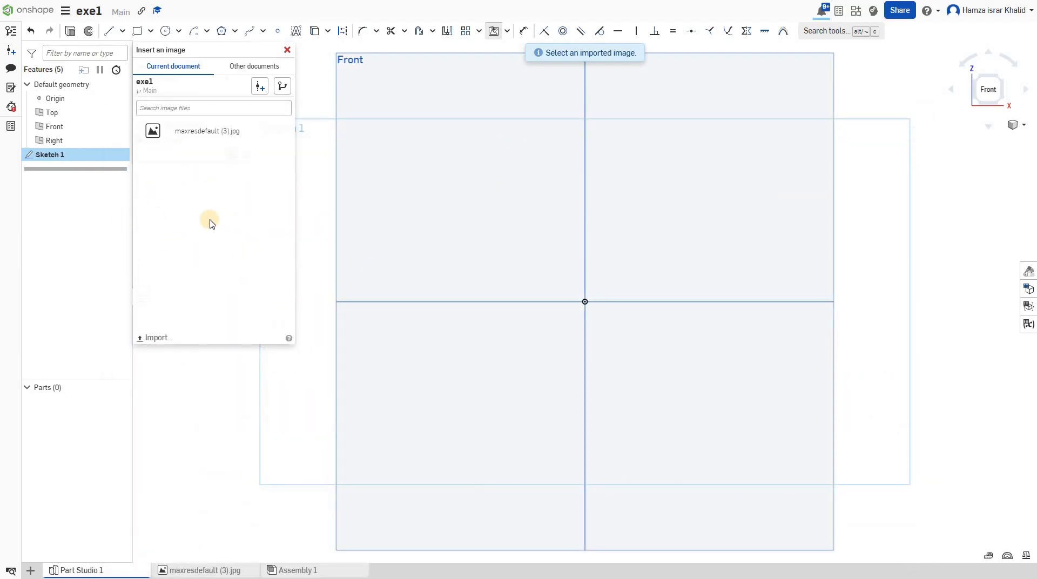
click(198, 131)
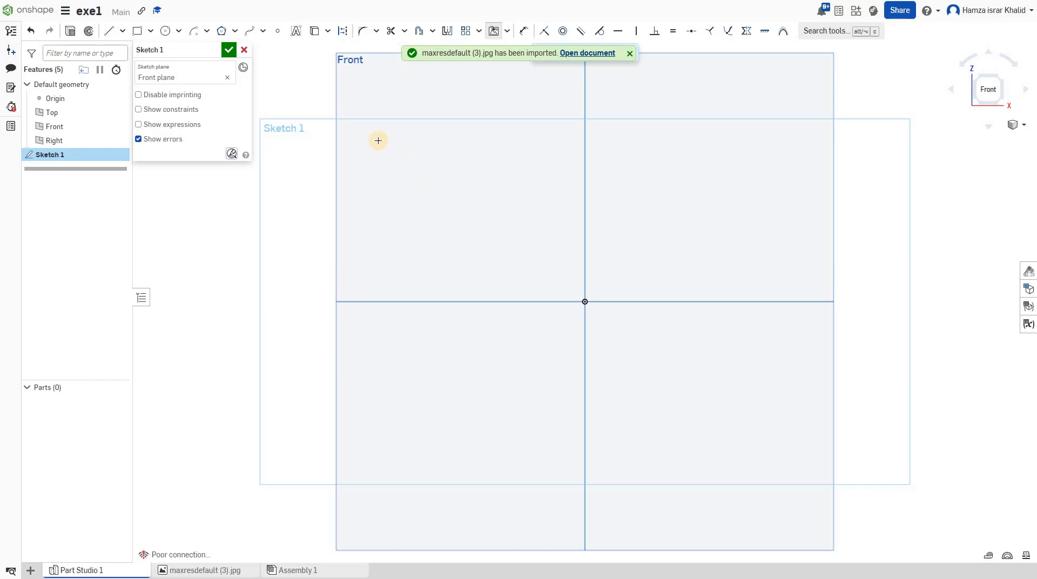
click(429, 179)
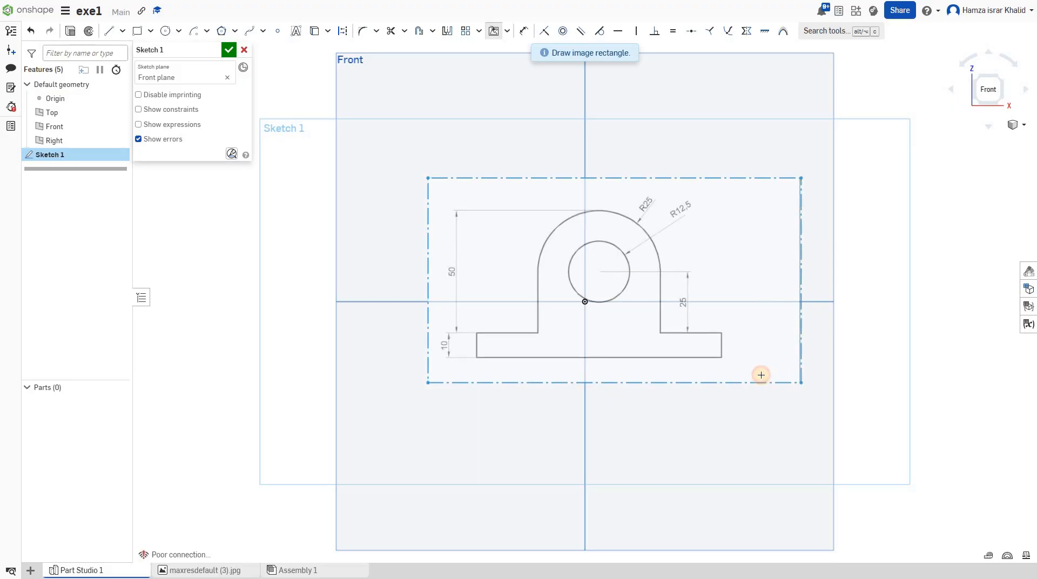
click(781, 392)
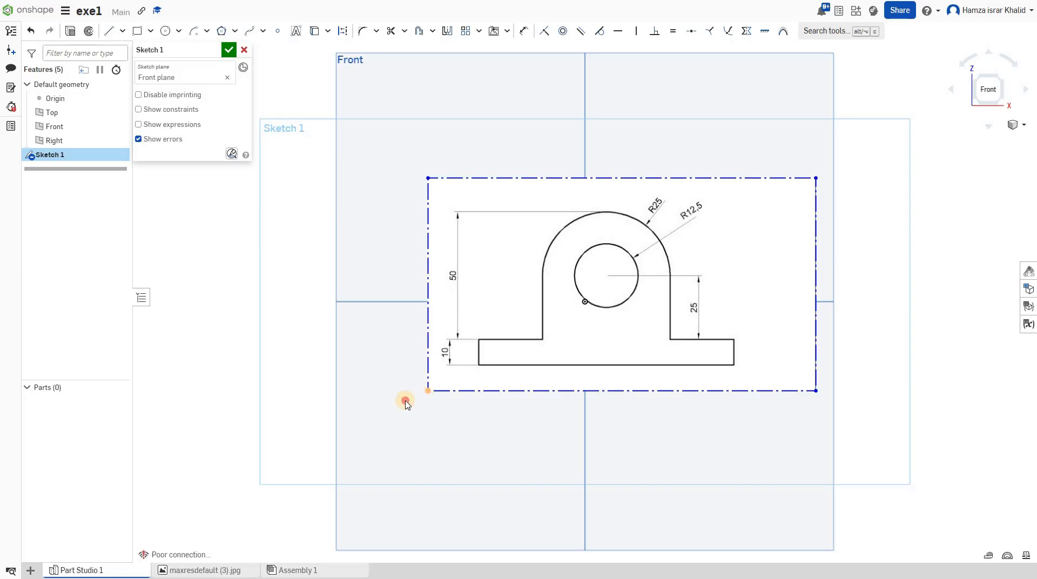
Move the reference image so its circle centre sits on the origin, and finish the sketch
mouse_move(406, 405)
mouse_down()
mouse_move(394, 405)
mouse_move(401, 415)
mouse_up()
mouse_move(405, 415)
mouse_down()
mouse_move(402, 352)
mouse_move(405, 418)
mouse_up()
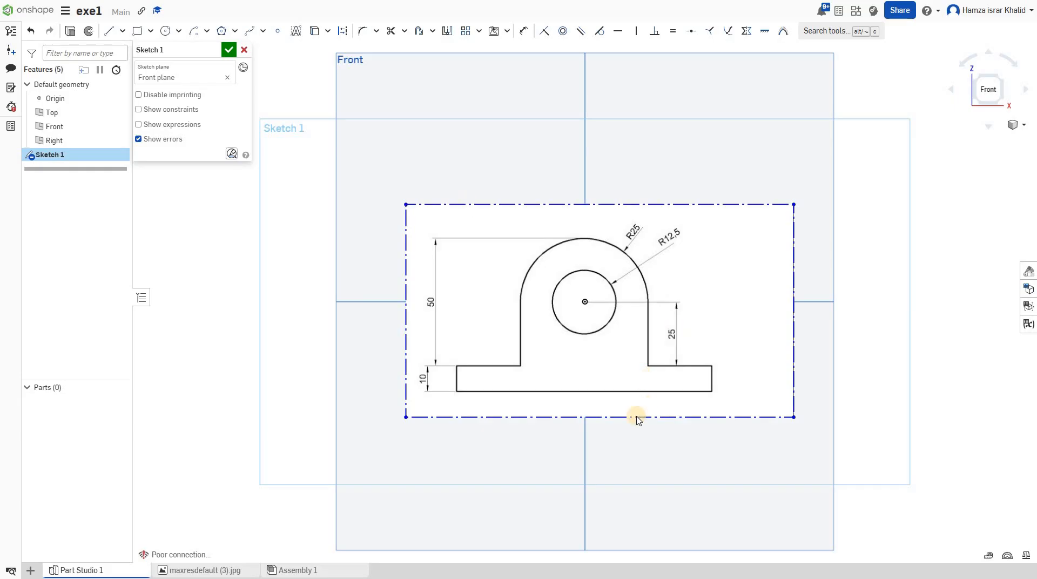
scroll(635, 416, up, 2)
scroll(416, 197, down, 2)
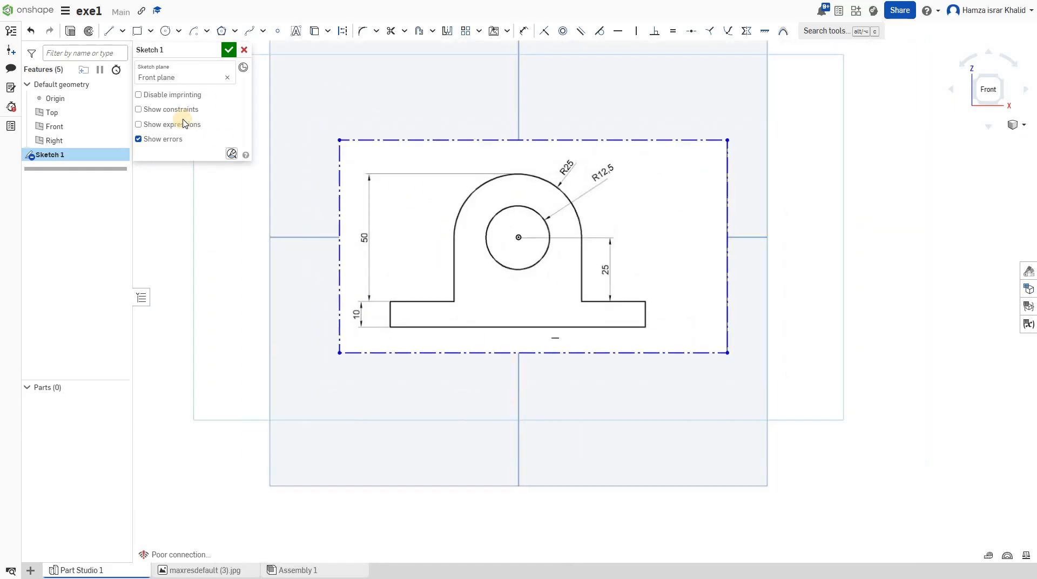
click(228, 52)
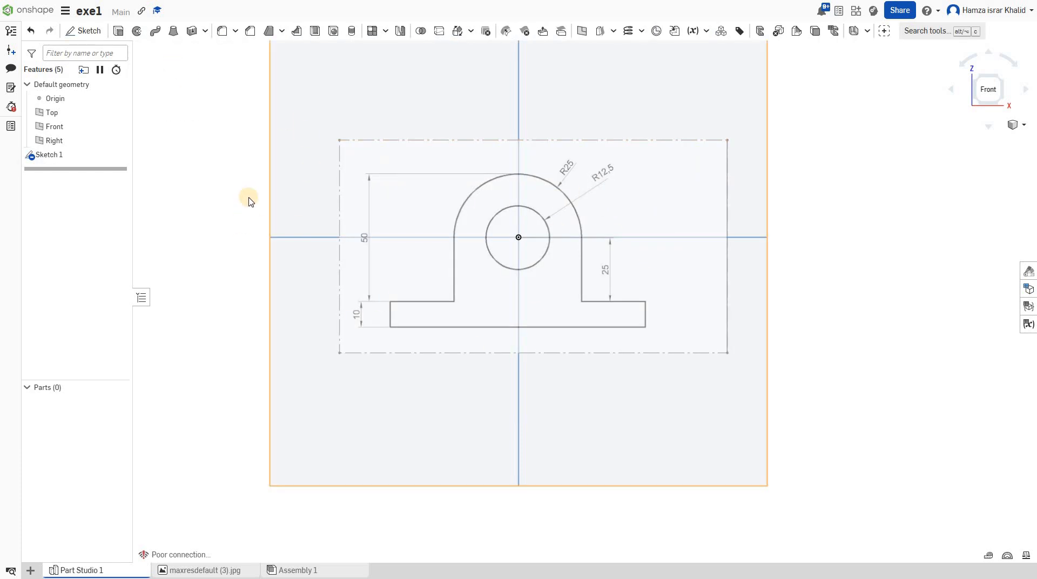
Start a second sketch on the Front plane for tracing the reference image
click(92, 36)
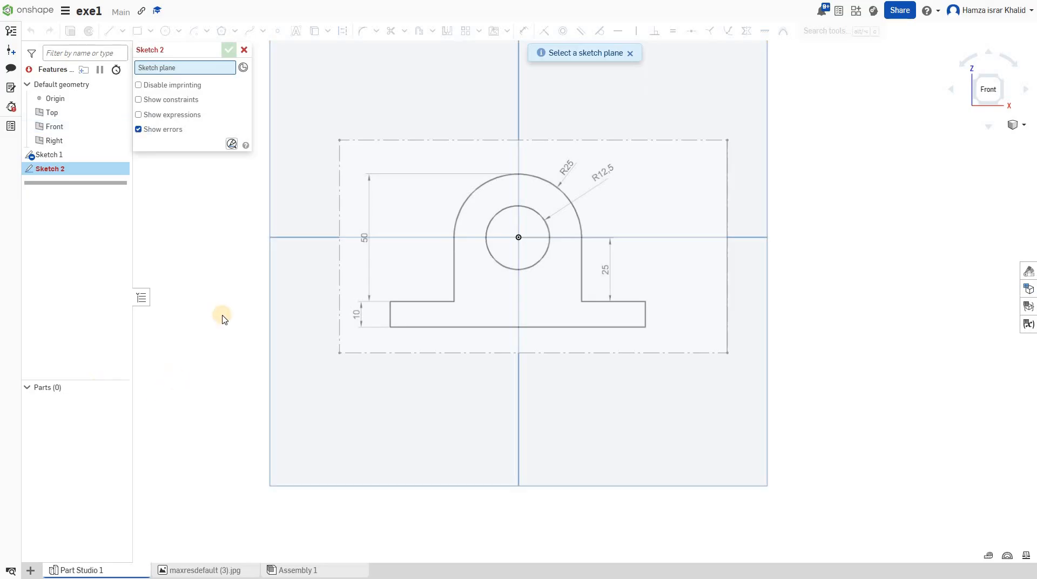
click(237, 295)
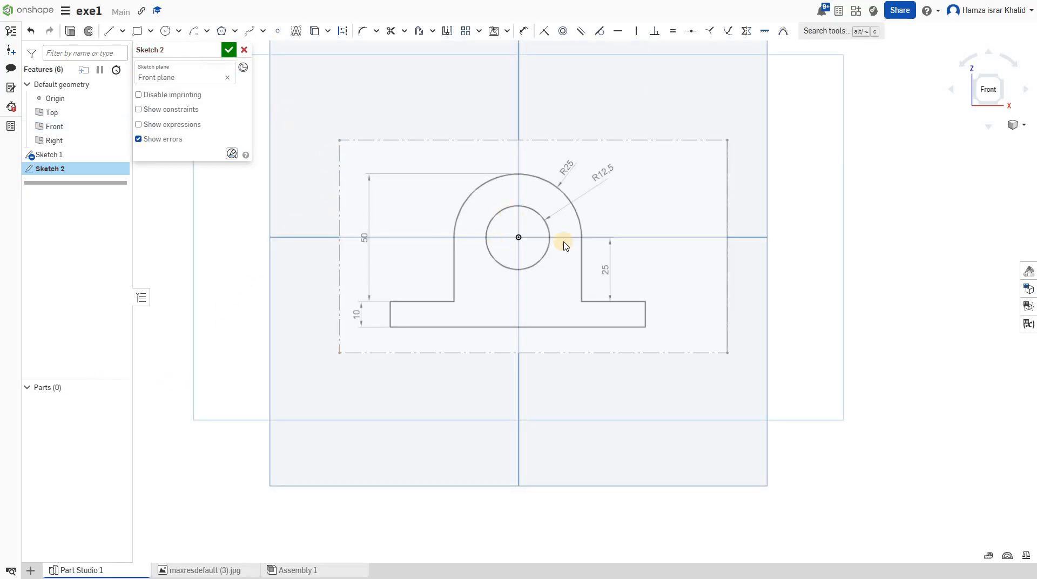
scroll(405, 308, up, 2)
scroll(417, 297, up, 2)
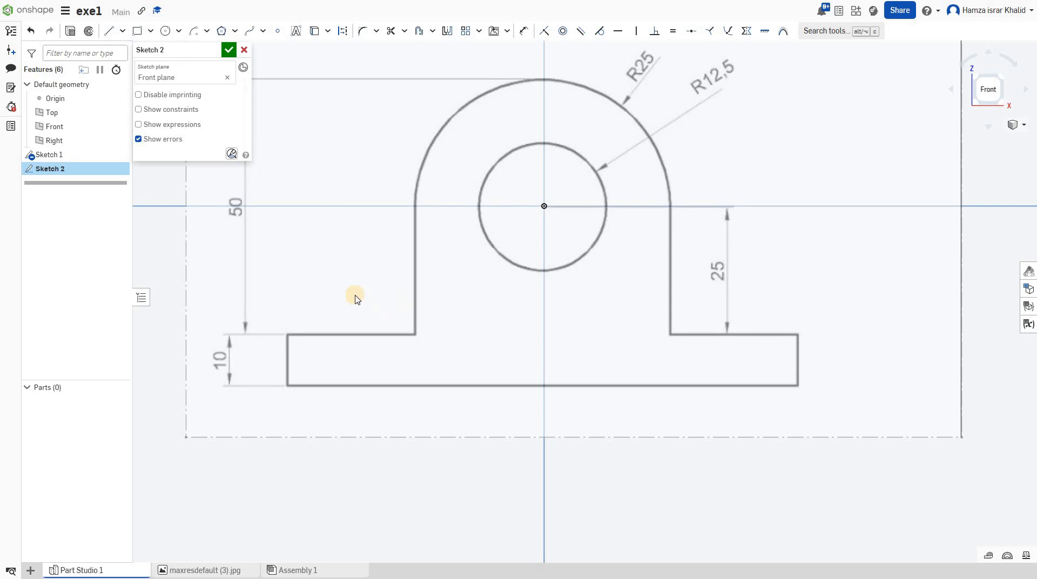
Trace the upper left edge of the base with a horizontal line about 0.762 long
click(112, 32)
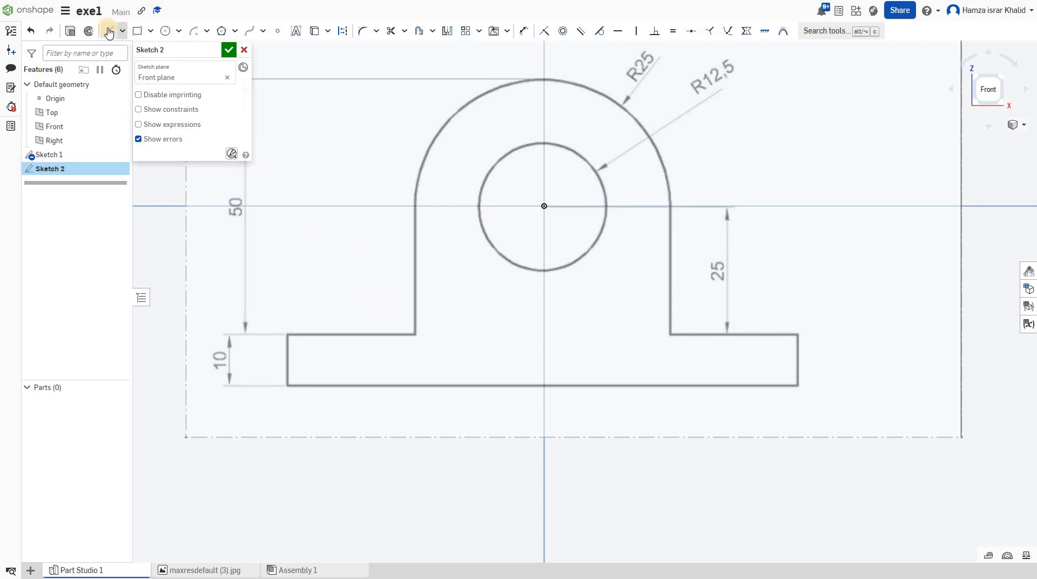
click(289, 335)
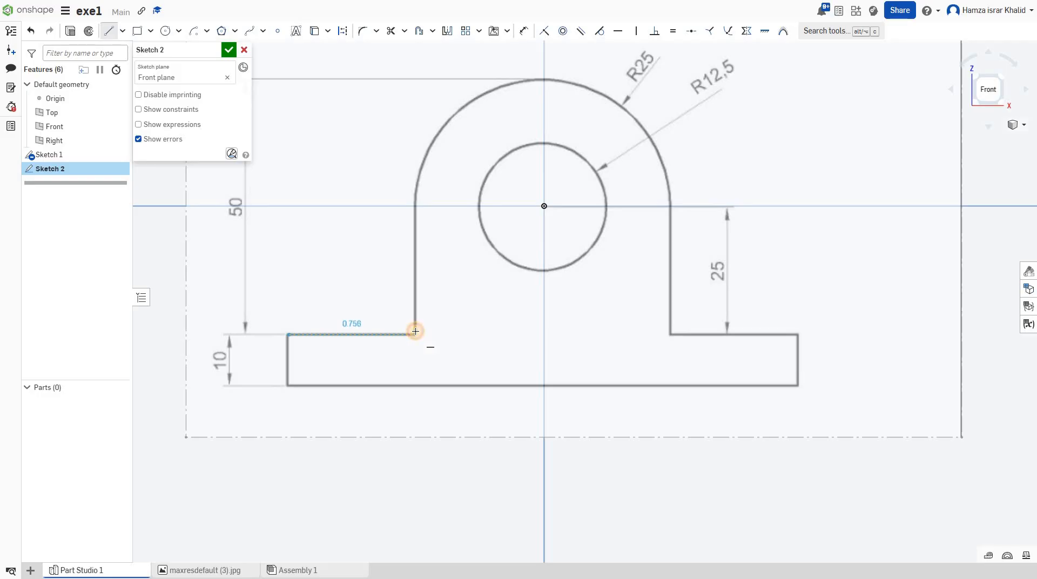
click(415, 335)
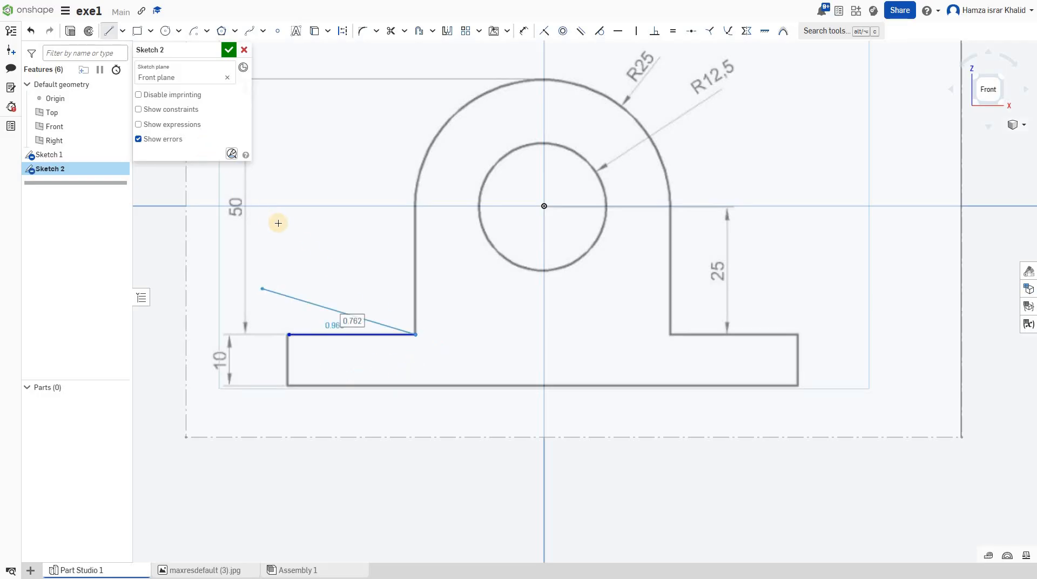
key(Escape)
Trace the base's left side about 0.313 high, bottom edge about 3.065 long, right side, and upper right edge up to the upright
click(107, 35)
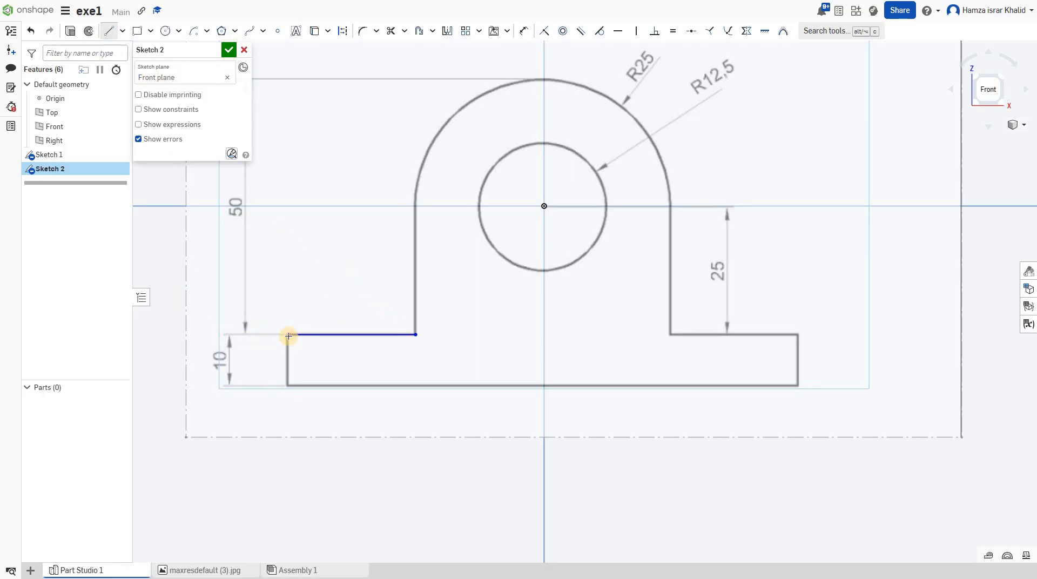
drag(288, 335, 290, 362)
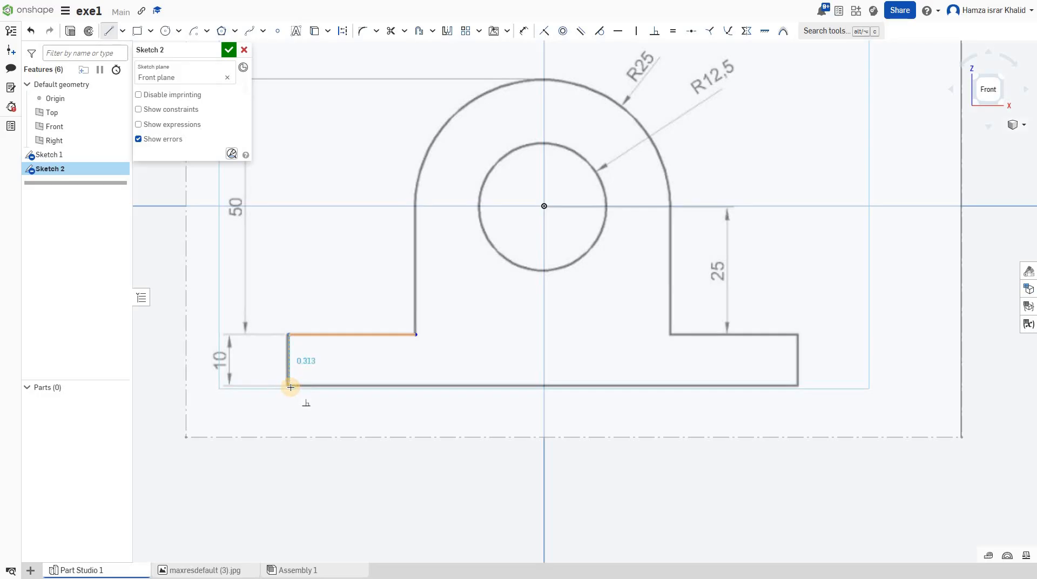
click(290, 387)
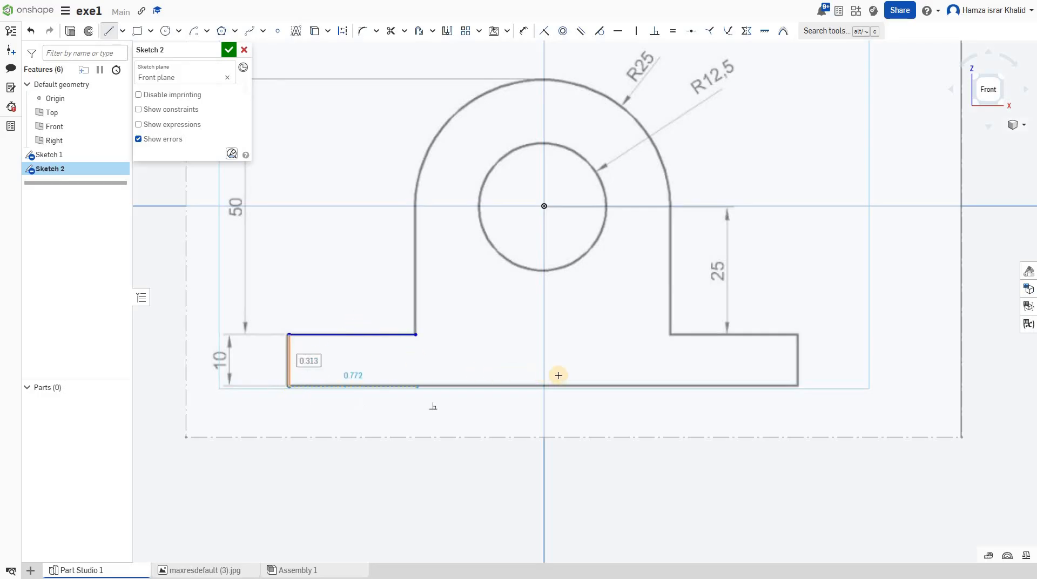
click(797, 387)
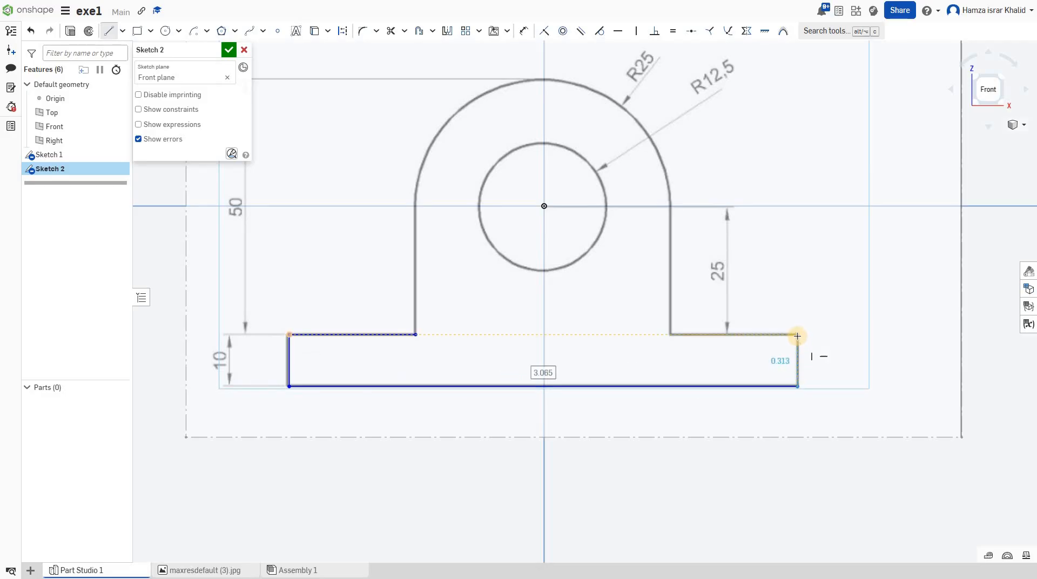
click(797, 336)
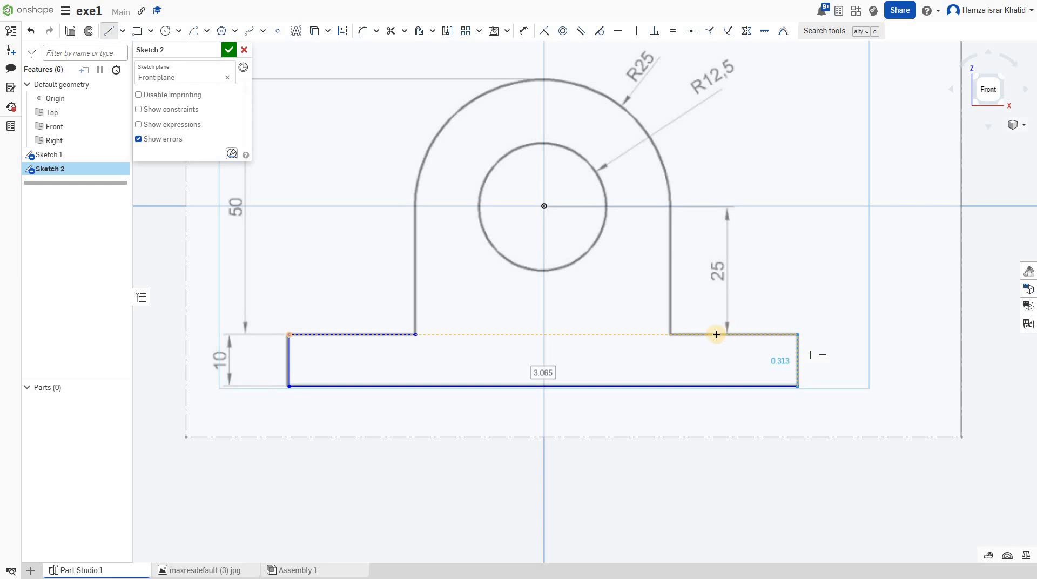
click(670, 336)
key(Escape)
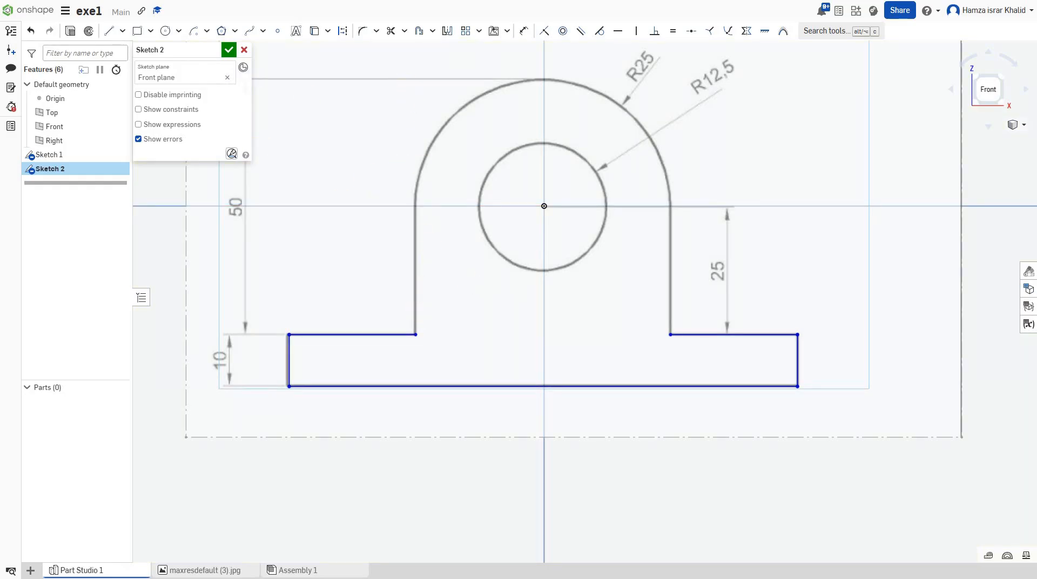
Draw vertical lines up from the base's inner corners, about 1.469 long for the upright's left side and 1.511 for its right side
click(113, 35)
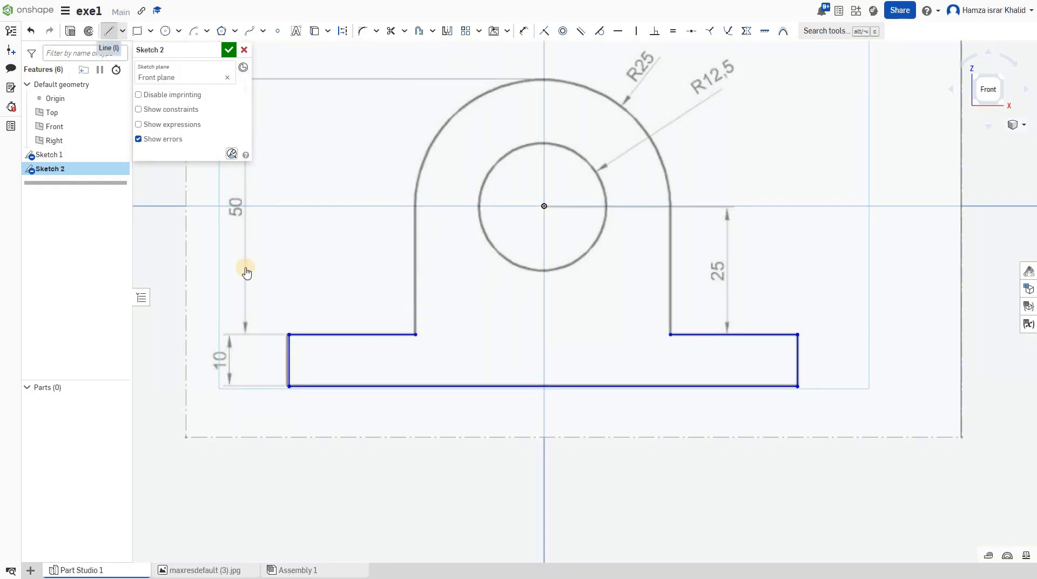
click(416, 333)
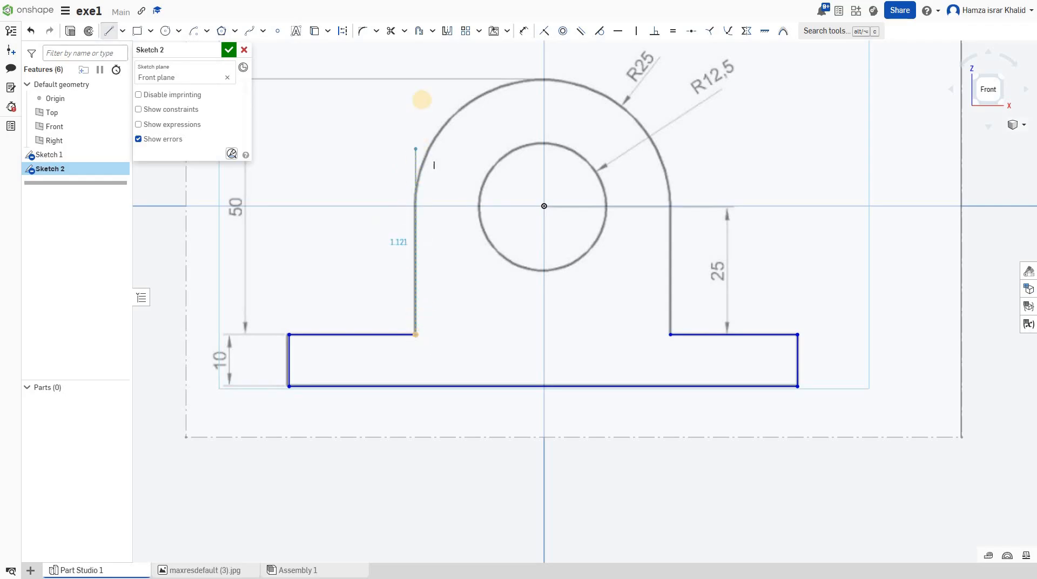
click(414, 91)
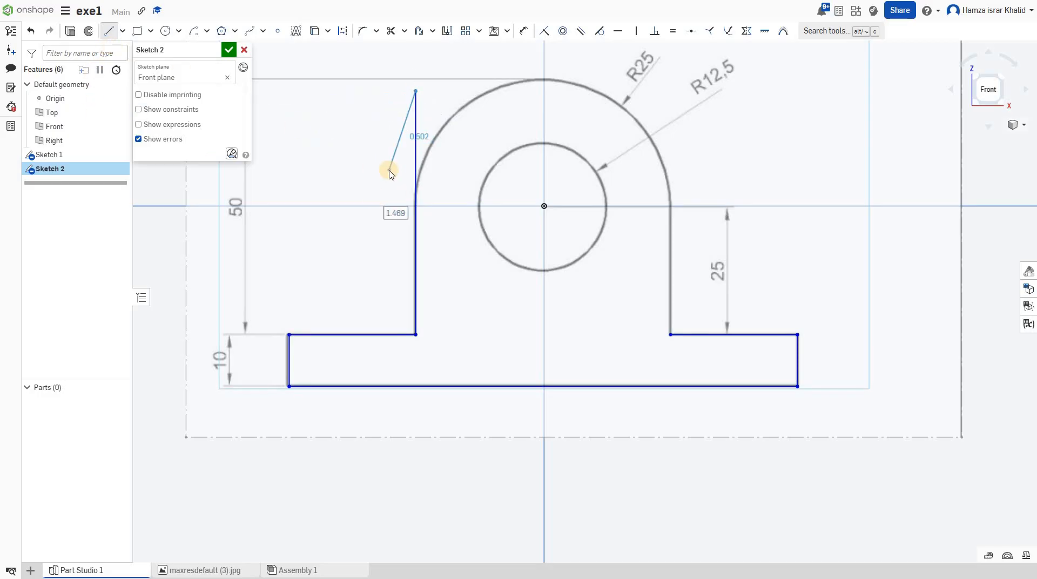
key(Escape)
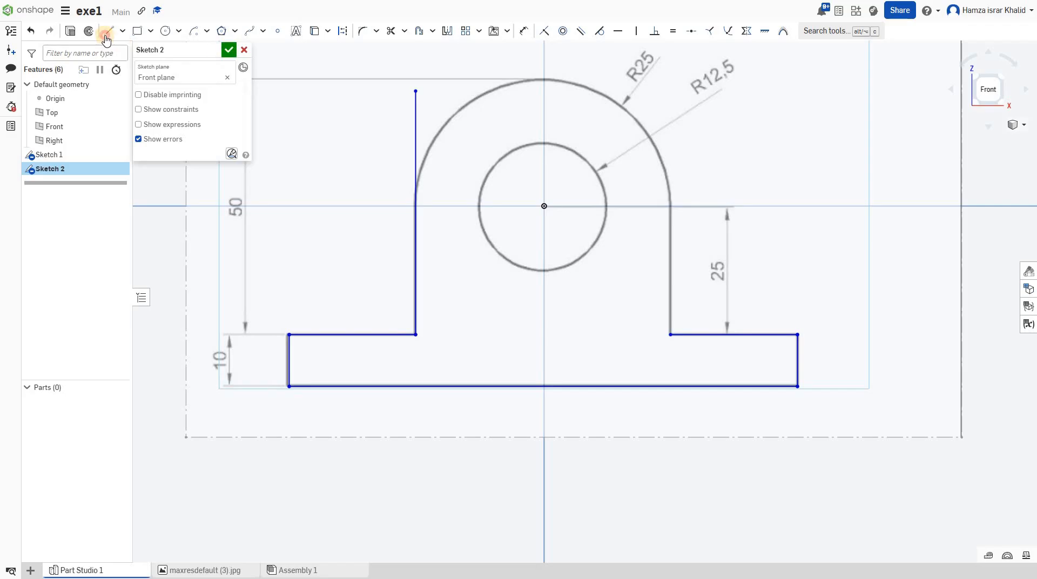
click(106, 36)
click(669, 332)
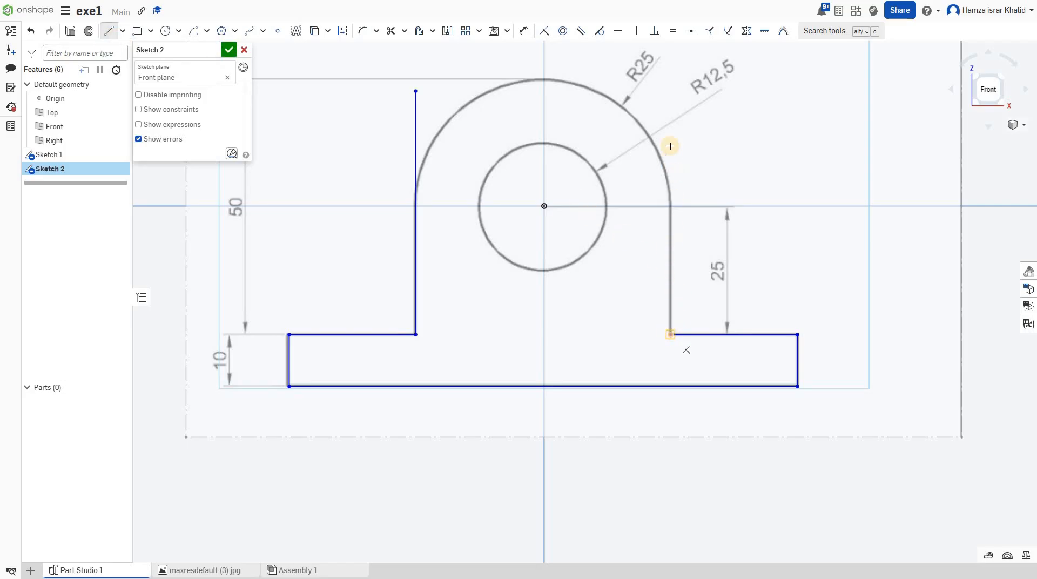
click(667, 84)
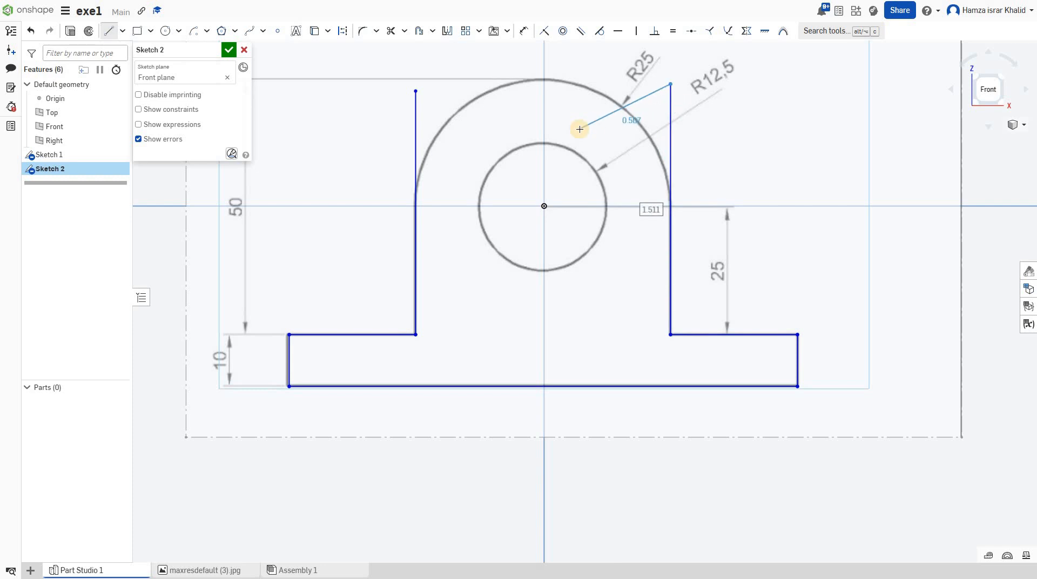
key(Escape)
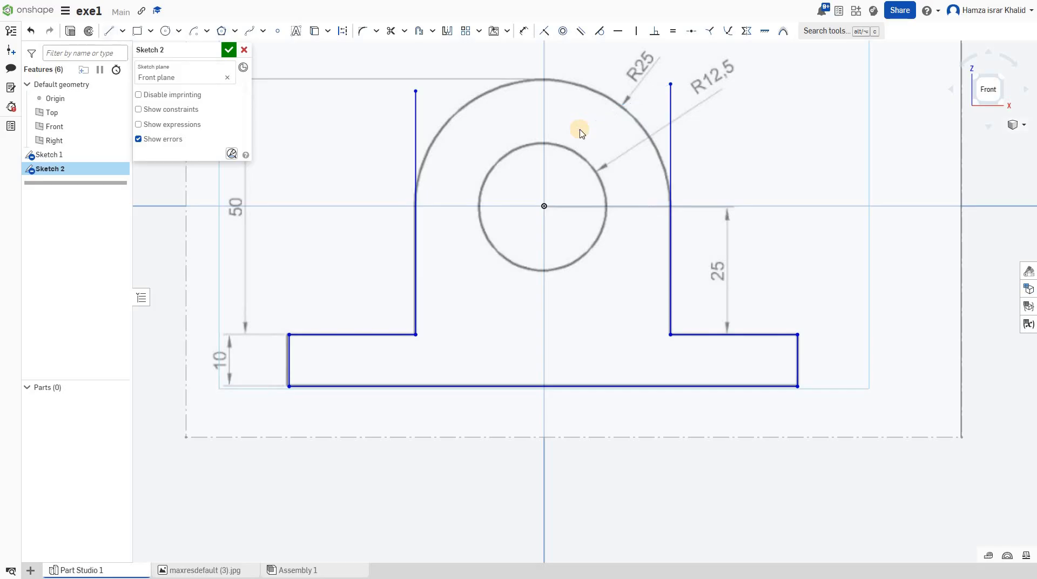
Trace the rounded top with a 3 point arc of about 0.775 radius between the two vertical lines
click(206, 32)
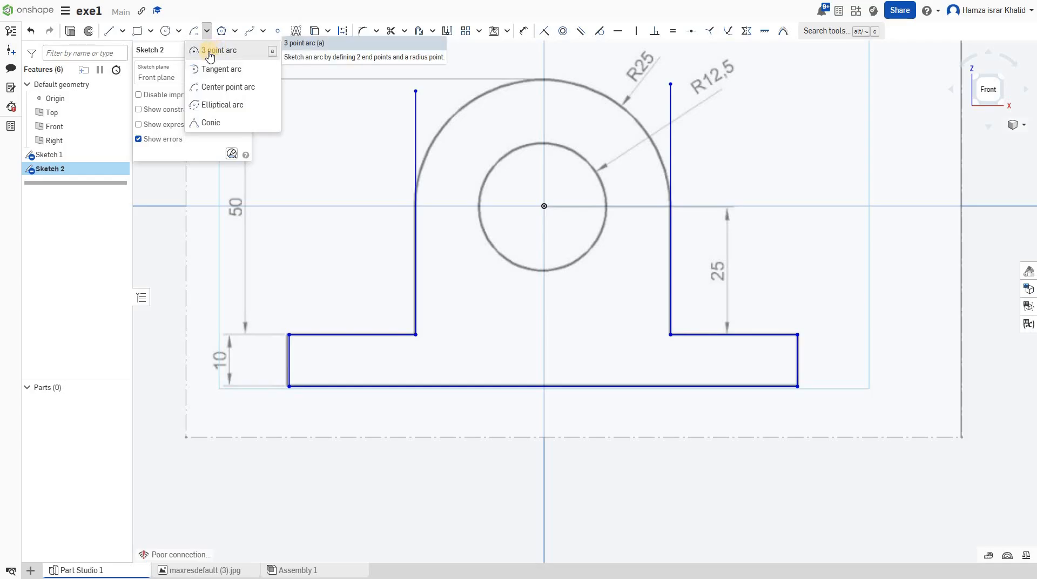
key(a)
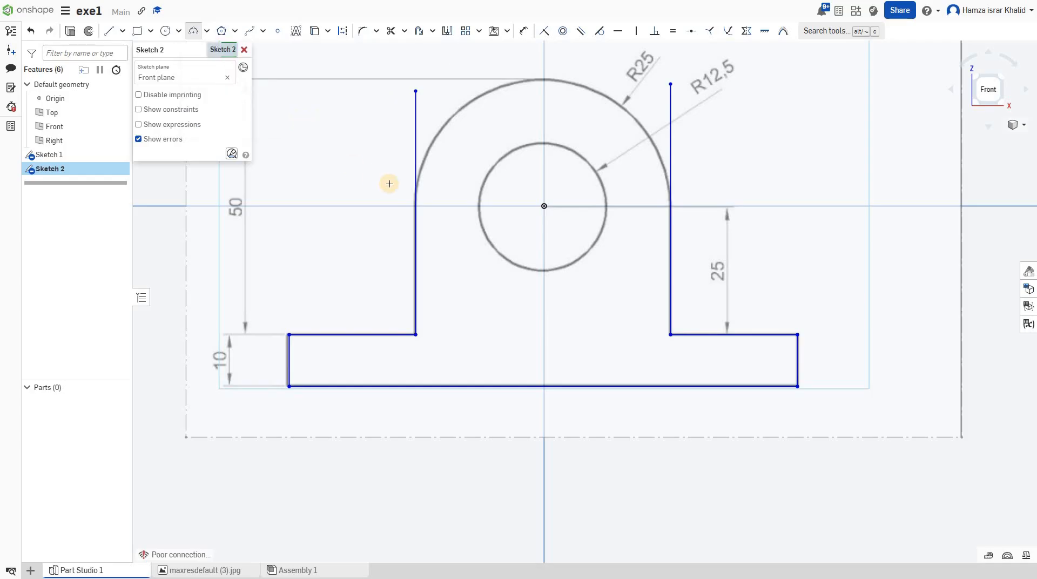
click(415, 192)
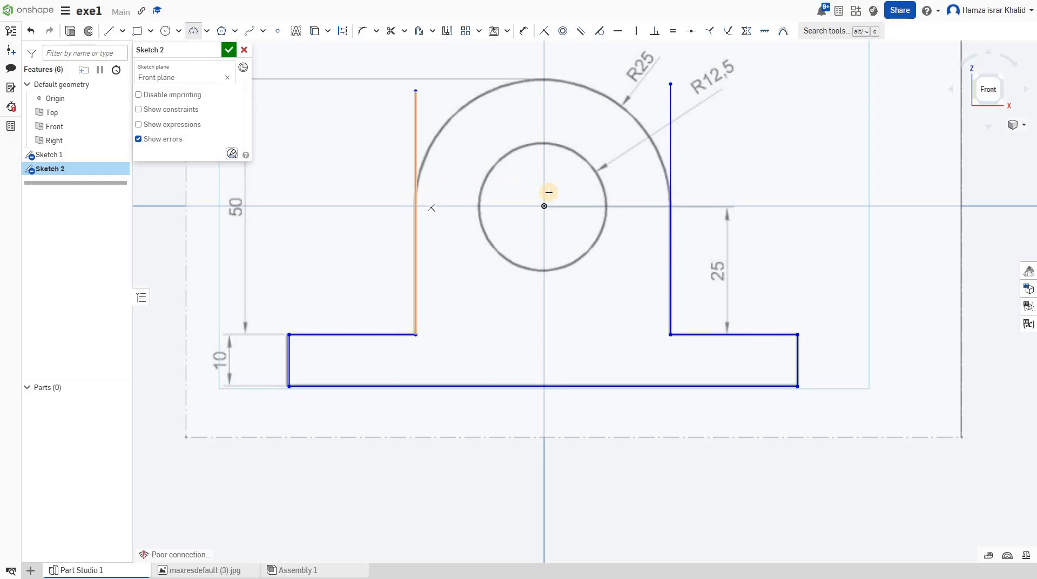
click(671, 193)
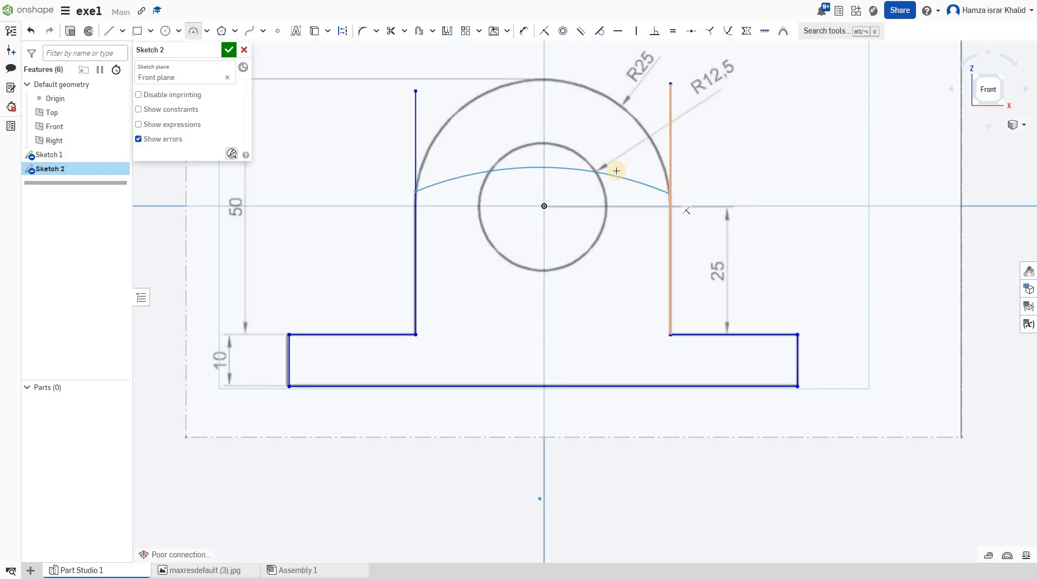
click(556, 81)
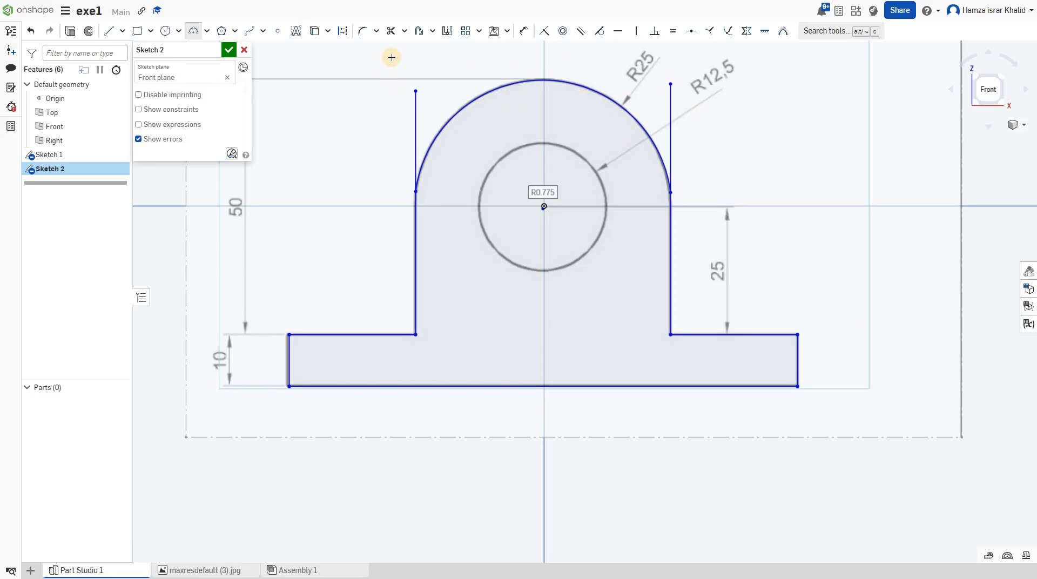
Trim the excess ends of both vertical lines above the points where they meet the arc
scroll(392, 57, up, 2)
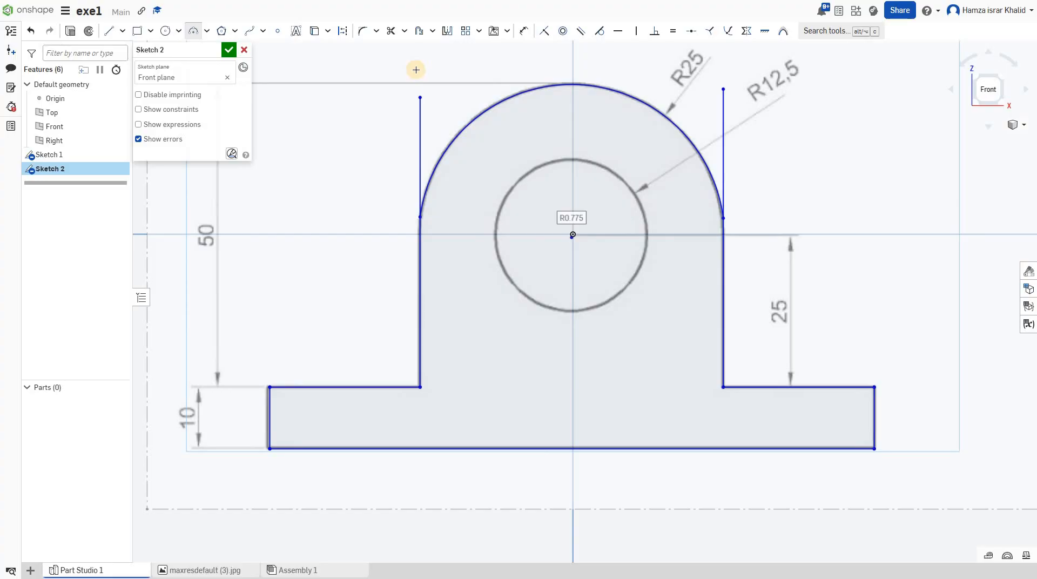
scroll(416, 70, down, 1)
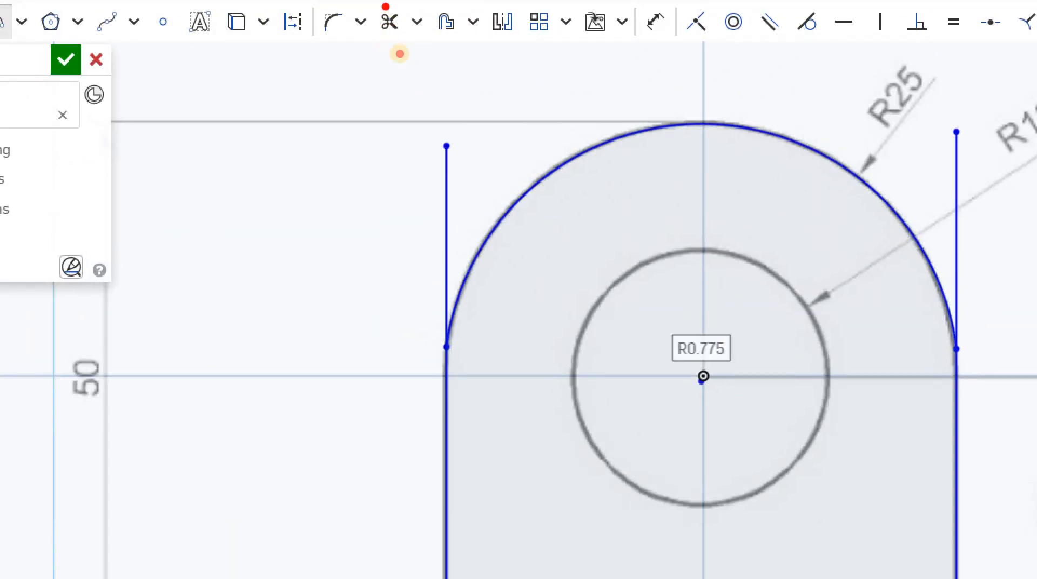
mouse_move(386, 7)
mouse_down()
mouse_move(403, 67)
mouse_move(397, 4)
mouse_move(370, 4)
mouse_up()
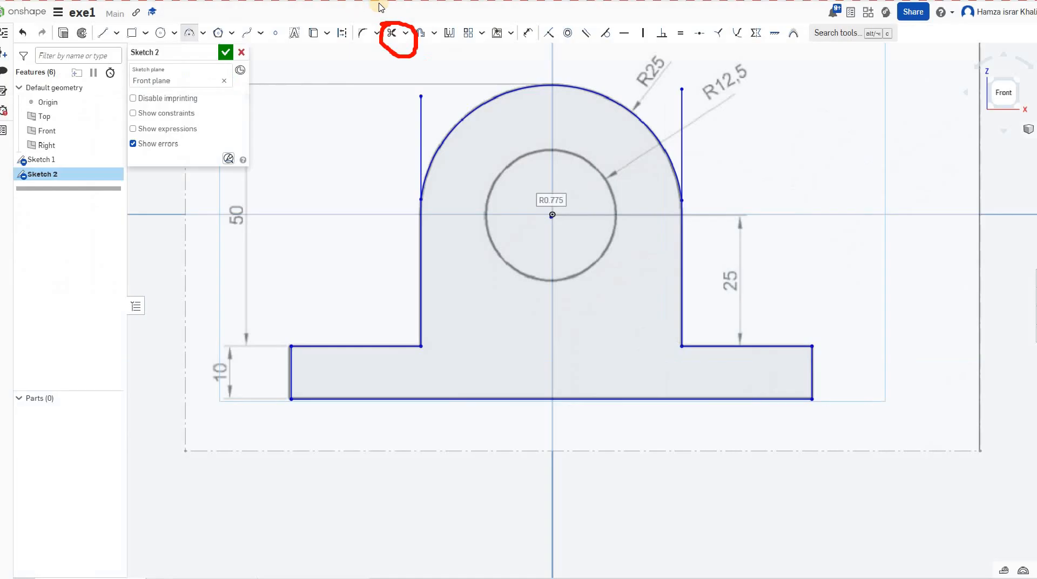
click(389, 22)
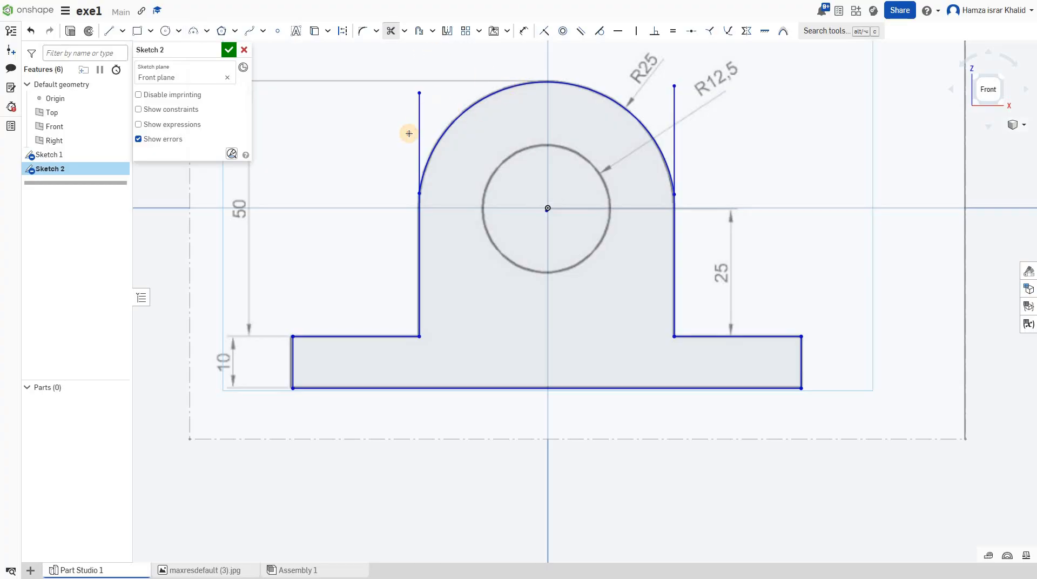
drag(651, 96, 707, 135)
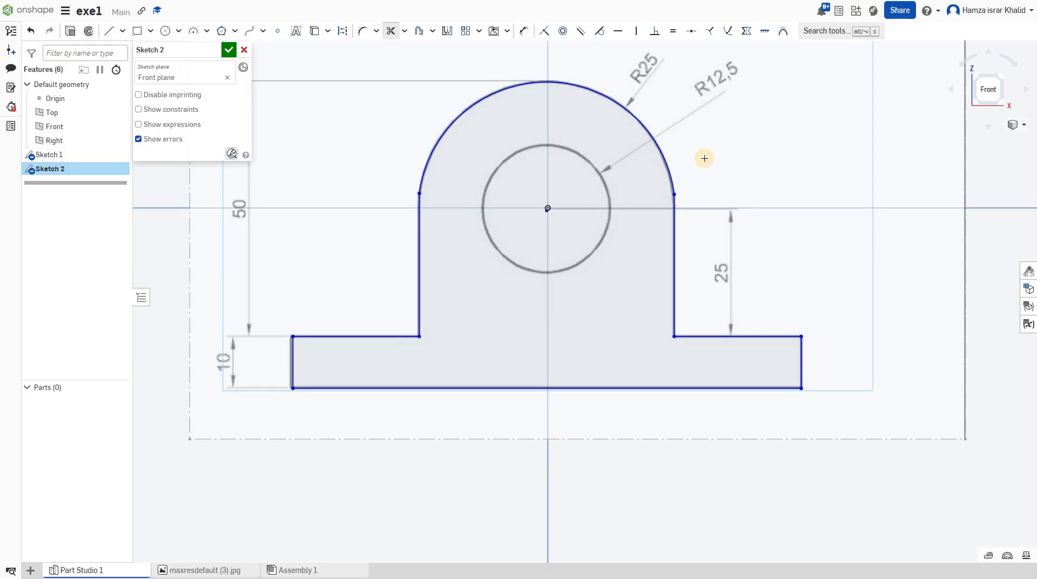
Trace the hole with a circle of about 0.769 diameter centred on the origin, and finish the sketch
click(674, 309)
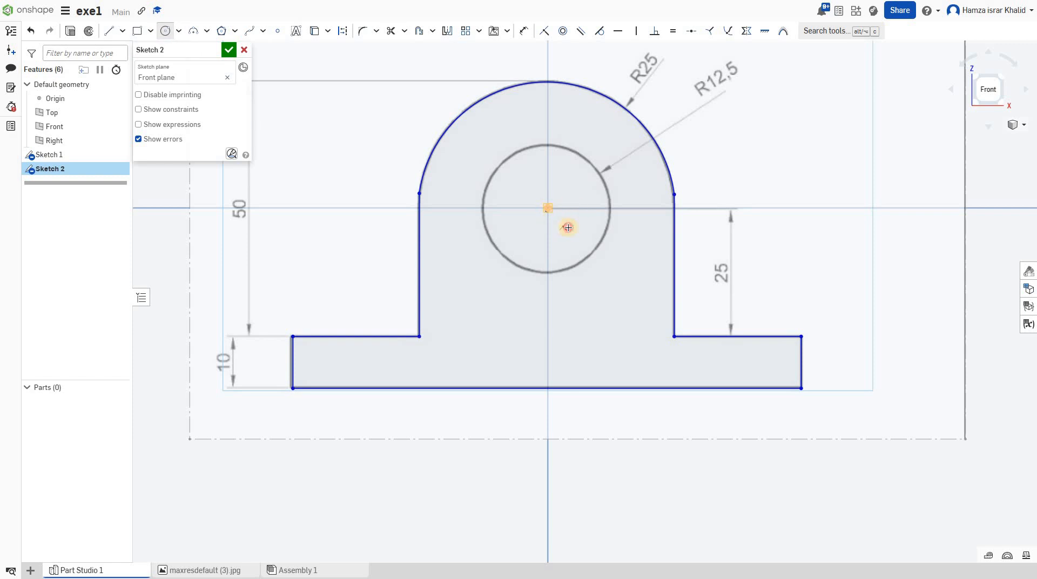
click(547, 208)
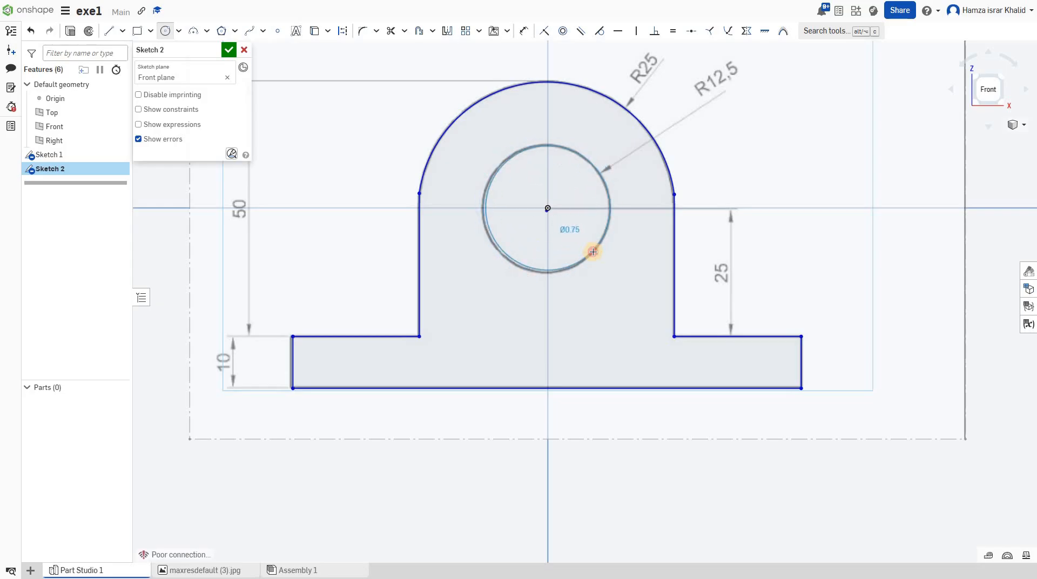
click(594, 261)
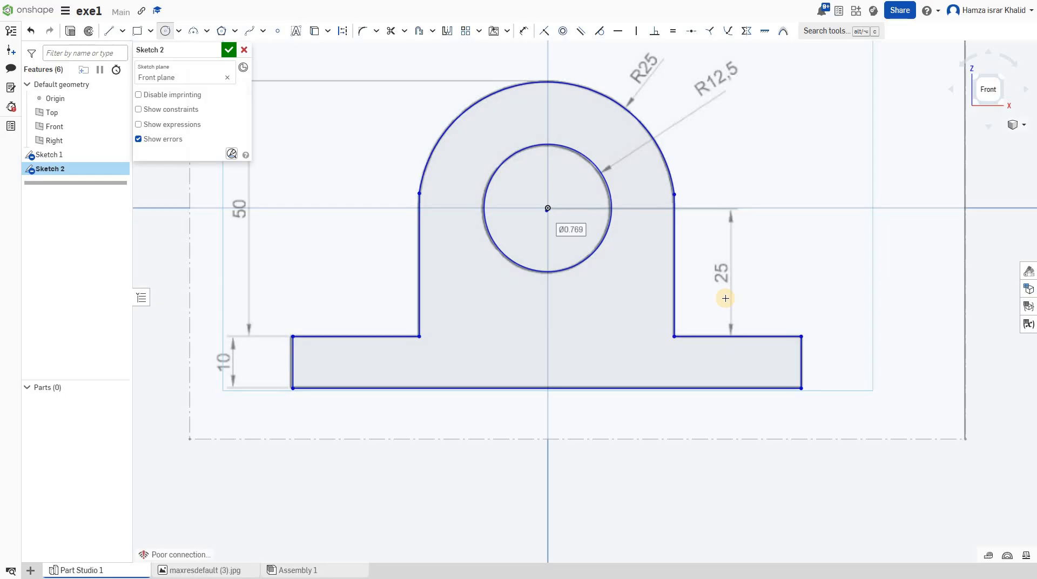
scroll(686, 214, down, 2)
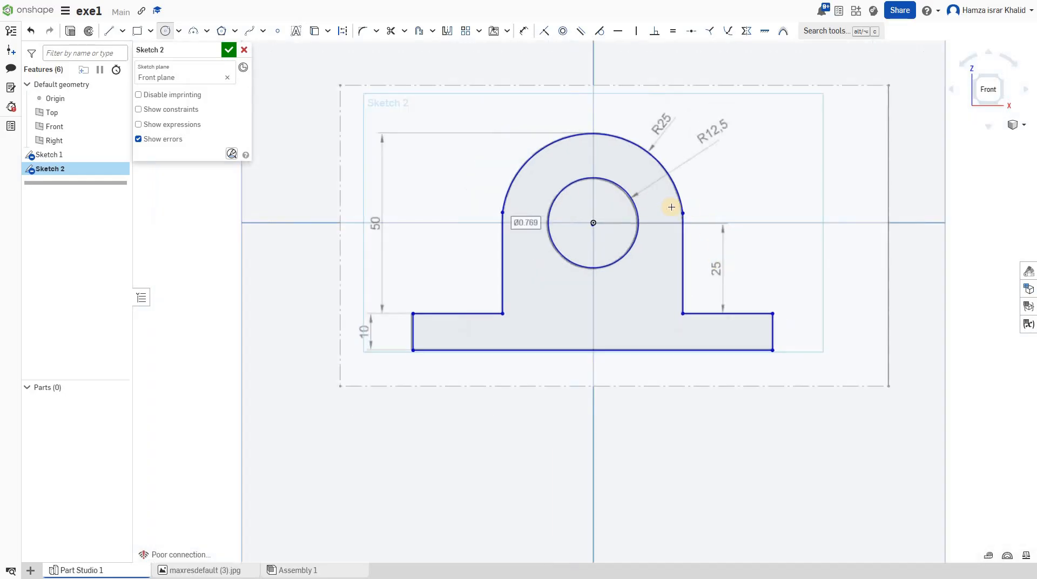
scroll(639, 216, up, 1)
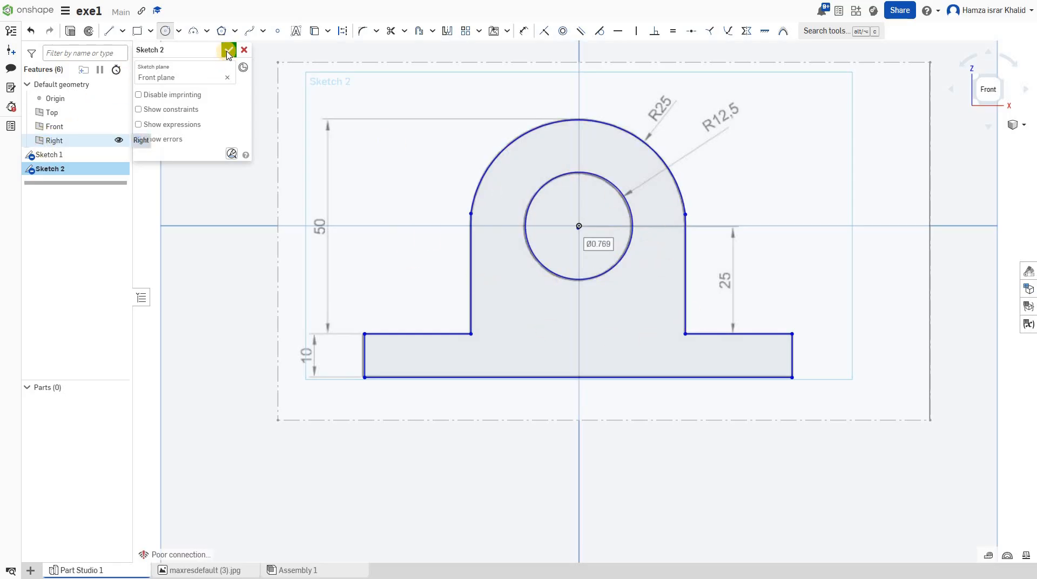
Edit Sketch 1 to move the reference image up, clear of the traced profile, and finish the sketch
right_click(60, 161)
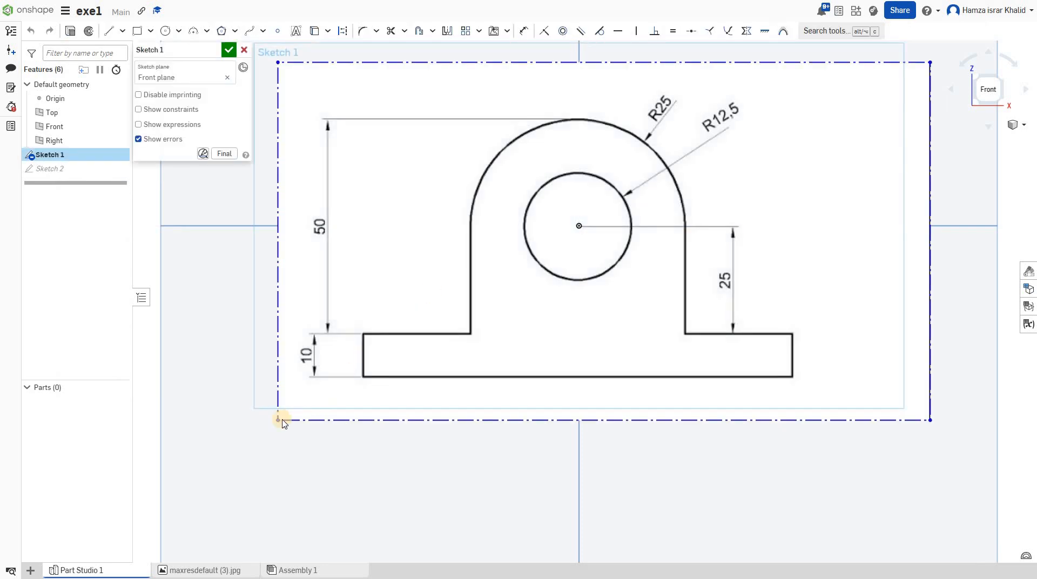
click(79, 415)
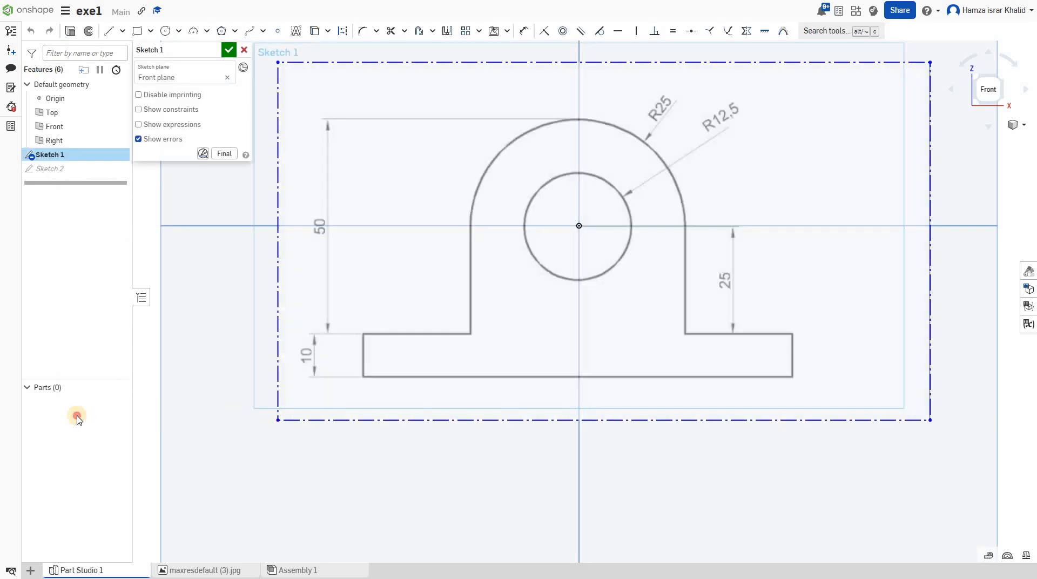
mouse_move(277, 422)
mouse_down()
mouse_move(274, 341)
mouse_move(382, 261)
mouse_up()
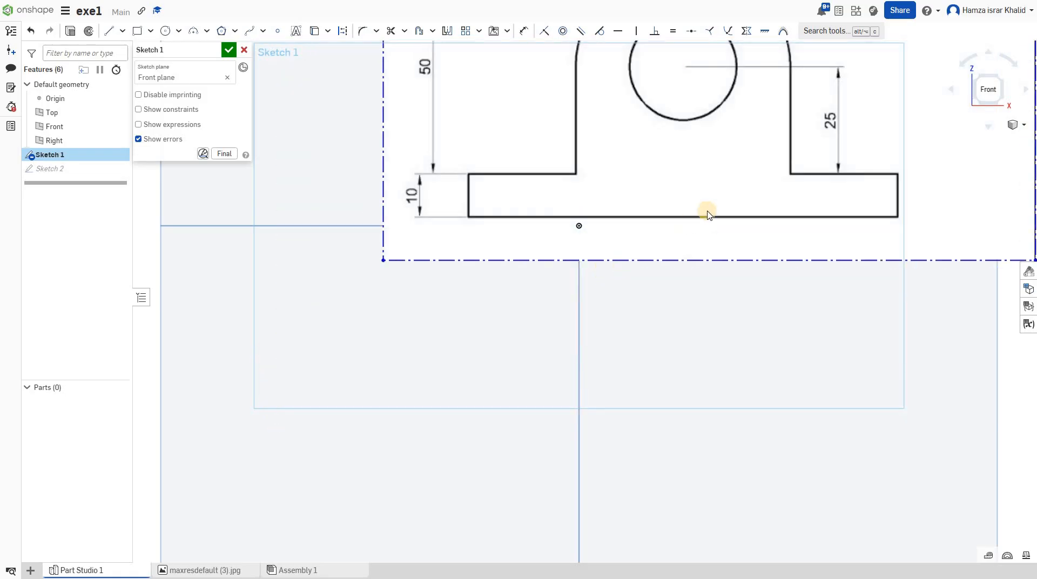
scroll(621, 216, down, 3)
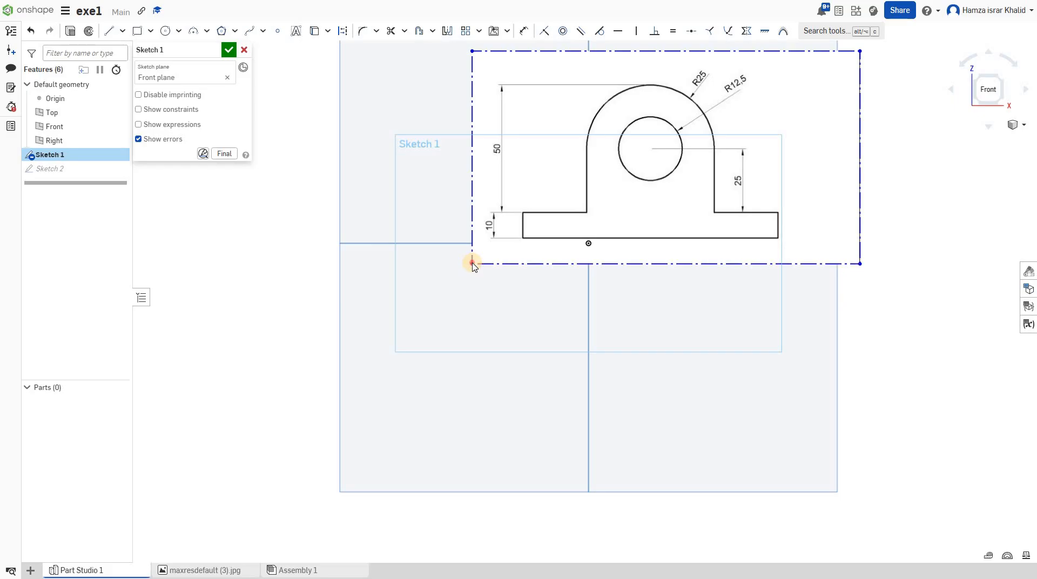
mouse_move(413, 173)
mouse_down()
mouse_move(371, 156)
mouse_move(372, 123)
mouse_up()
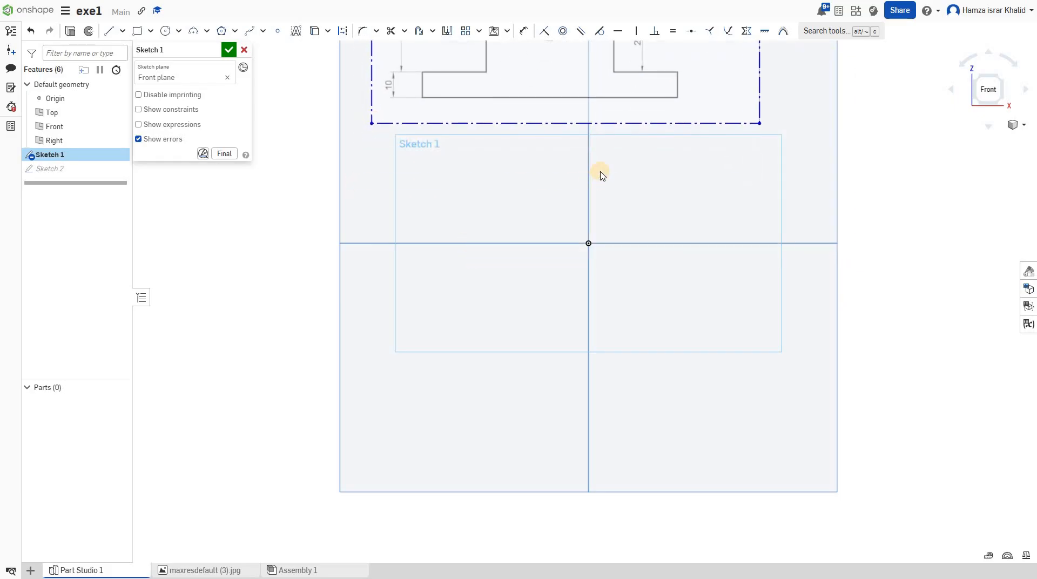
scroll(686, 108, down, 2)
scroll(697, 105, up, 2)
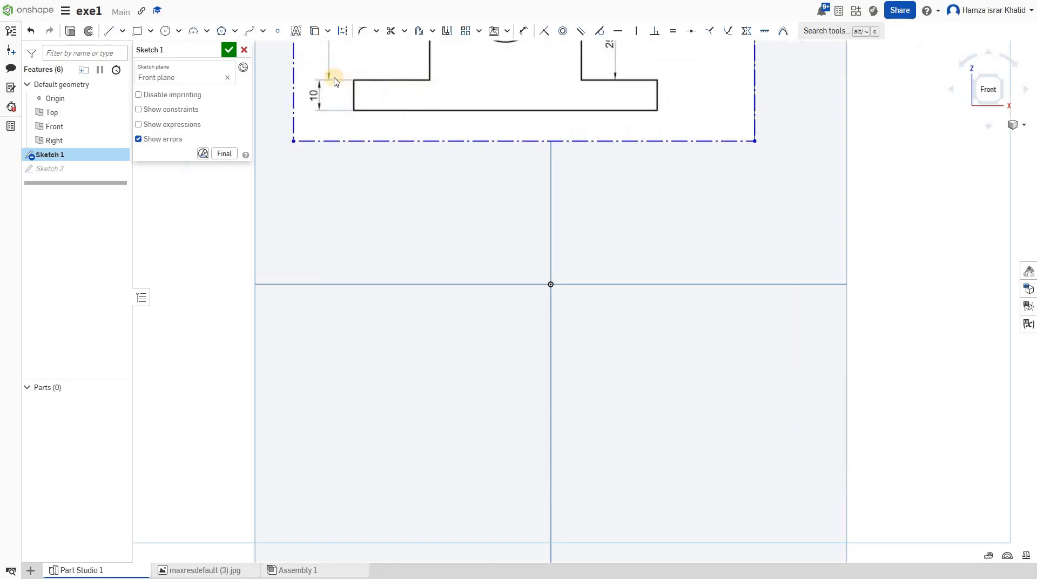
click(230, 52)
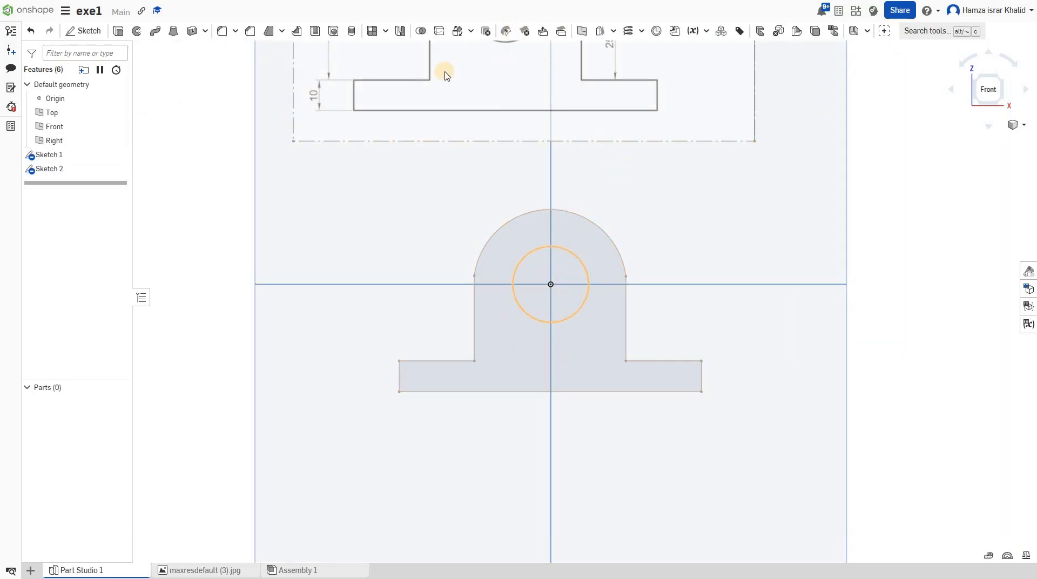
Reopen Sketch 2 with the traced bracket profile for editing
scroll(580, 101, down, 1)
scroll(583, 101, down, 5)
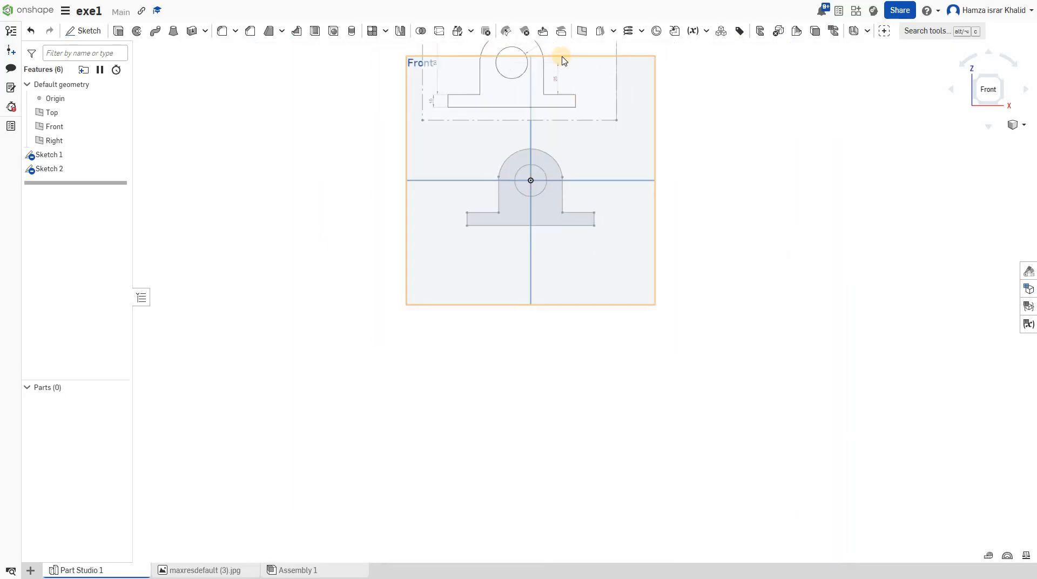
scroll(562, 57, up, 3)
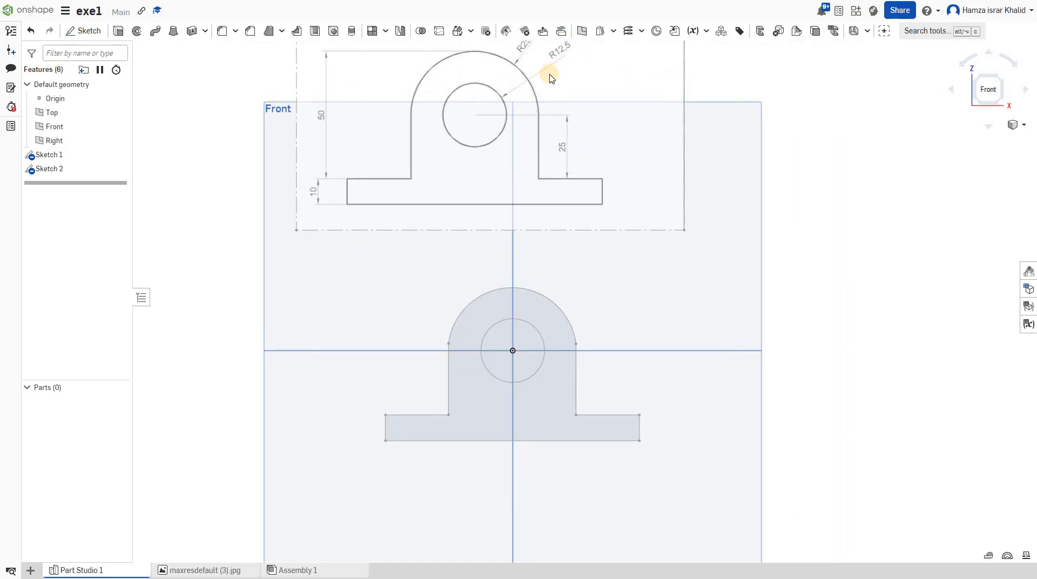
scroll(568, 83, down, 3)
scroll(569, 85, up, 3)
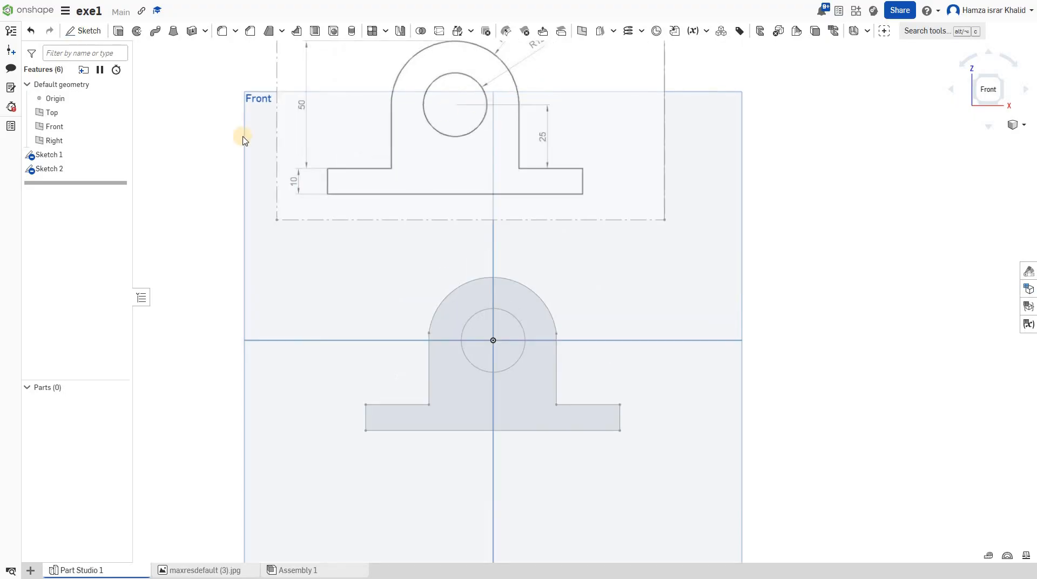
click(54, 169)
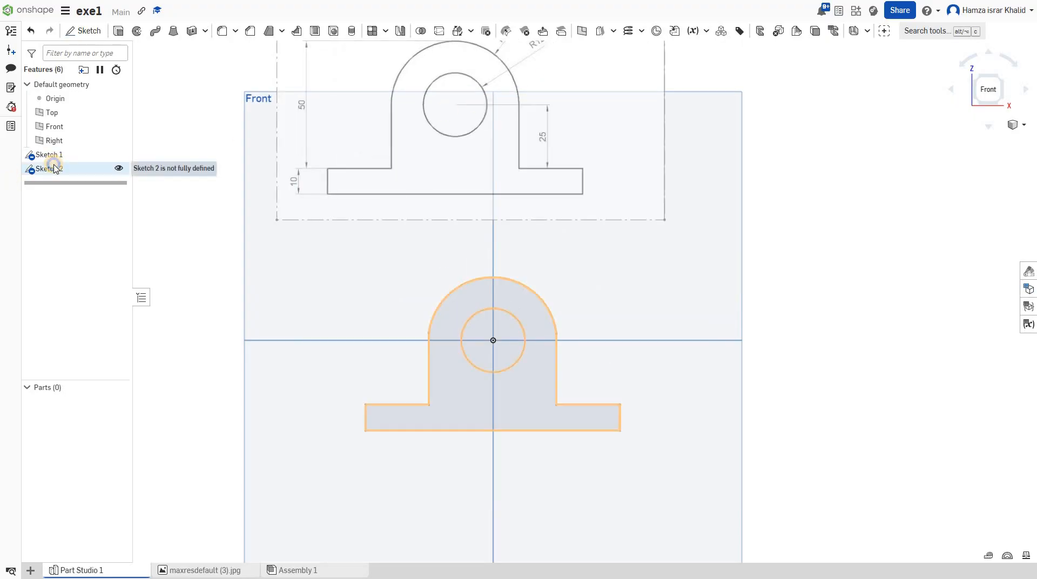
right_click(54, 169)
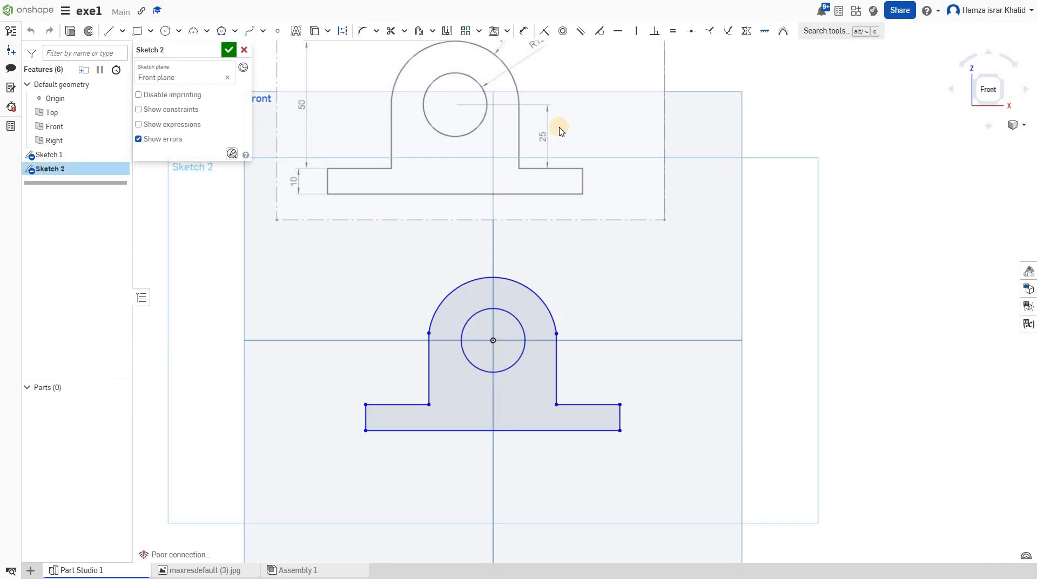
scroll(552, 152, up, 2)
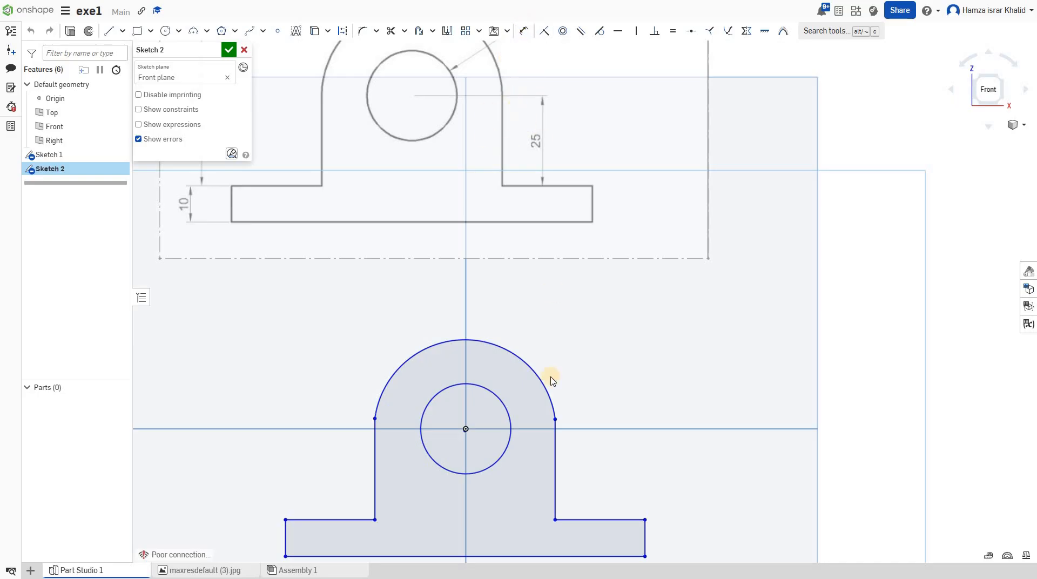
click(521, 37)
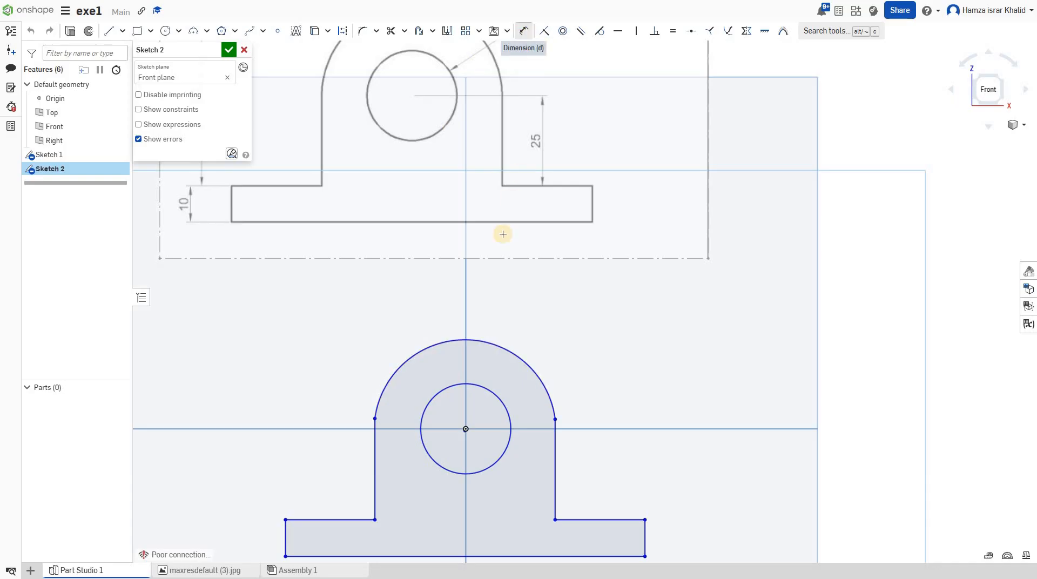
scroll(516, 321, down, 2)
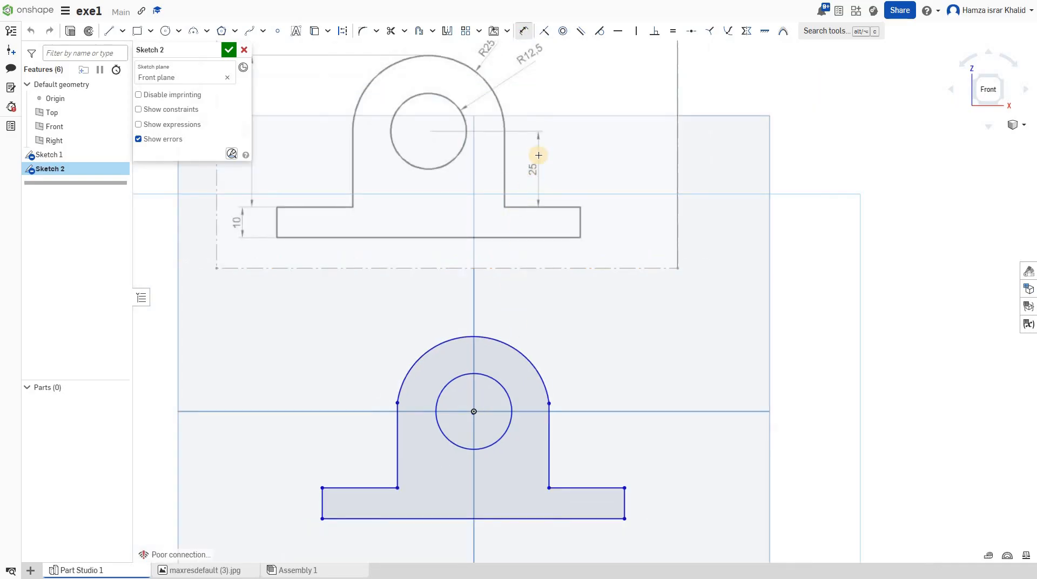
click(462, 336)
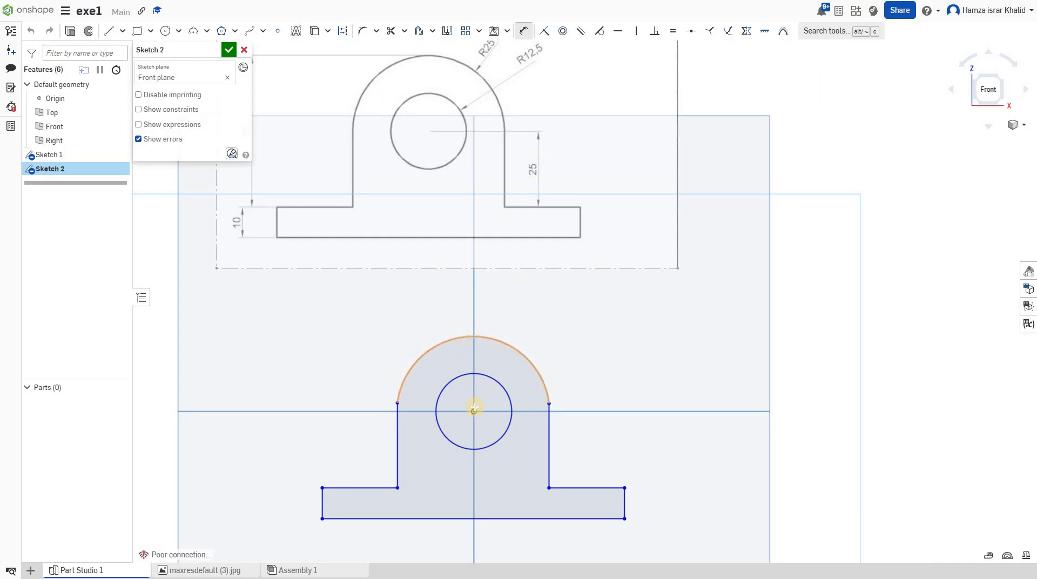
key(Escape)
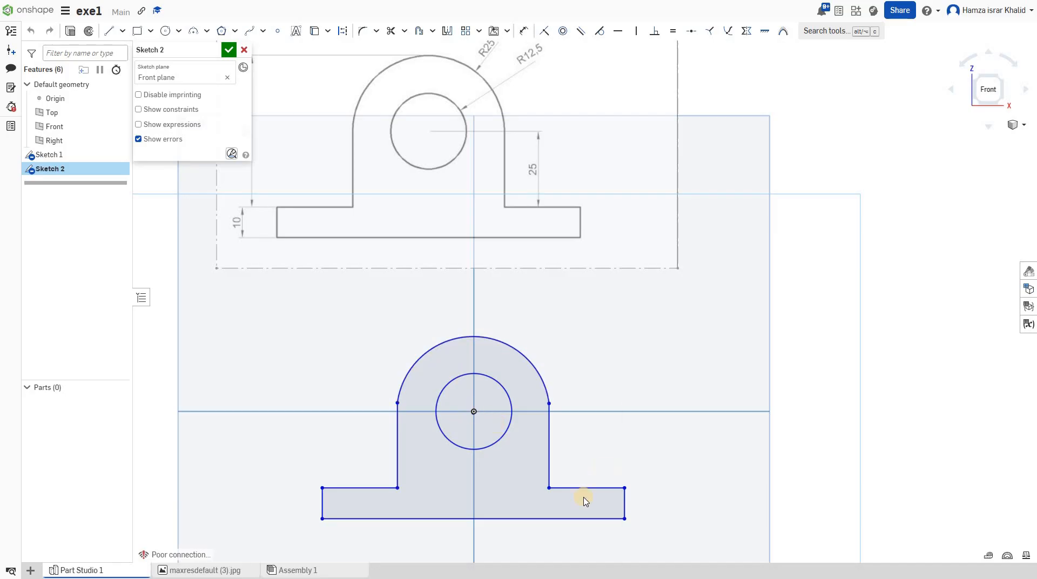
Dimension the vertical distance from the arc's centre point to the top edge of the right base flange as 25 mm
scroll(575, 500, up, 1)
scroll(407, 417, up, 4)
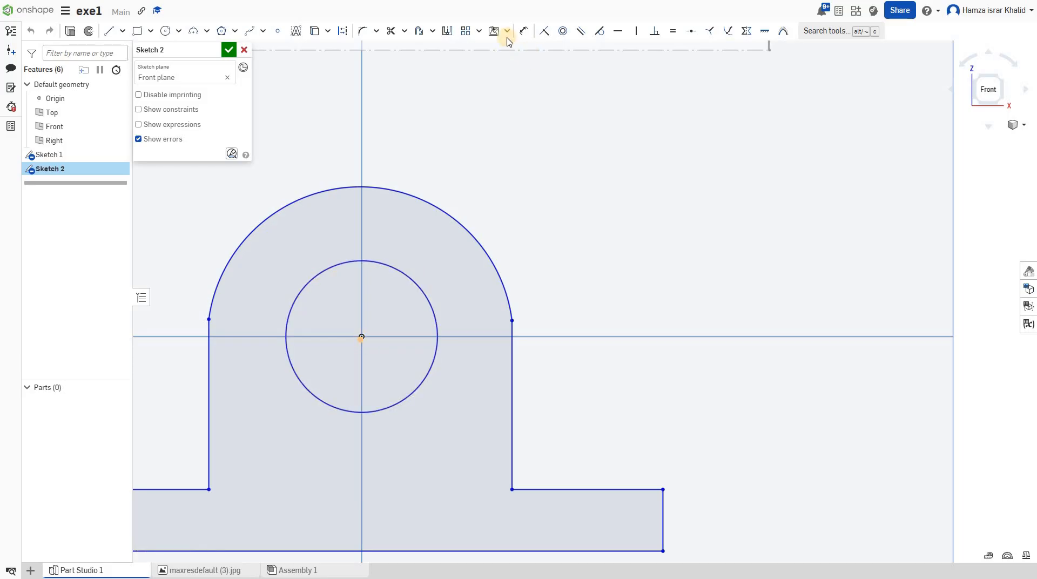
click(524, 31)
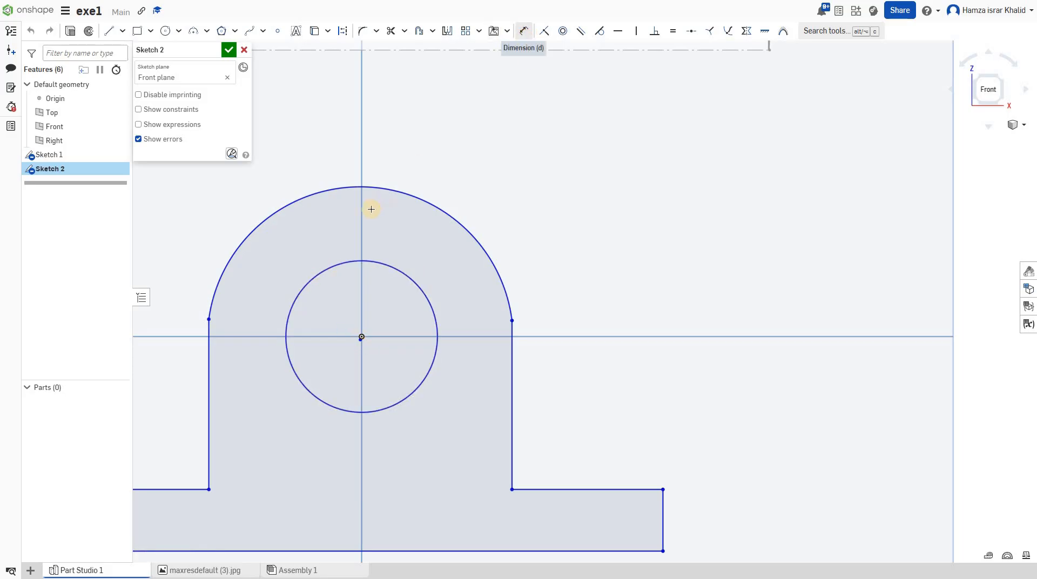
click(362, 340)
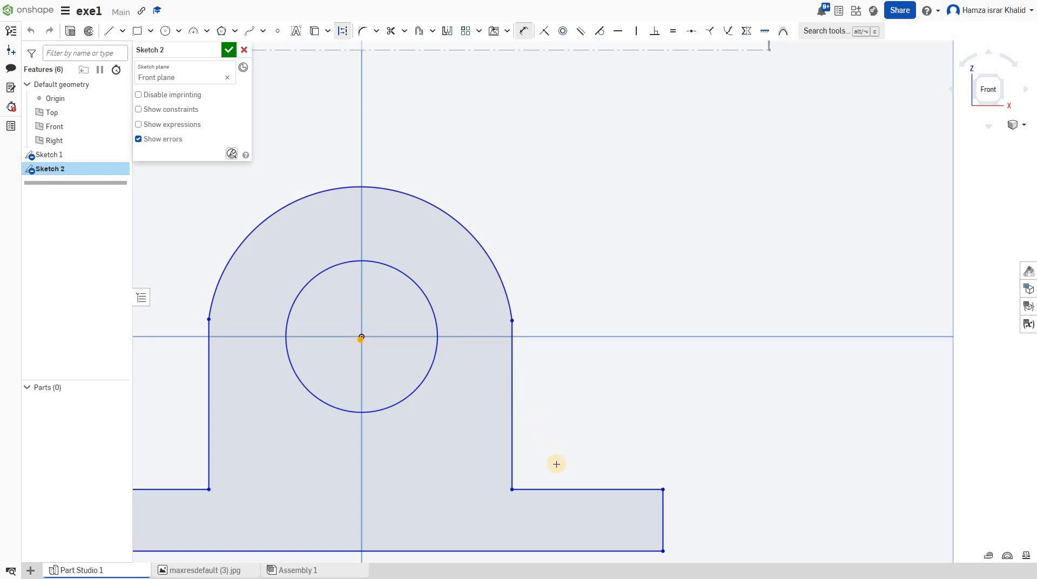
click(584, 489)
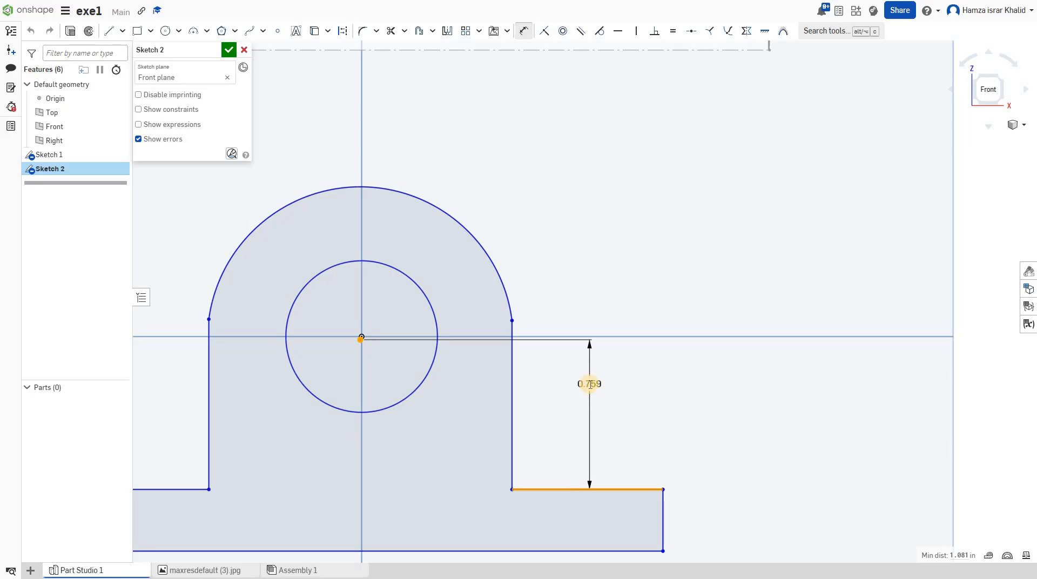
click(590, 384)
scroll(591, 144, down, 5)
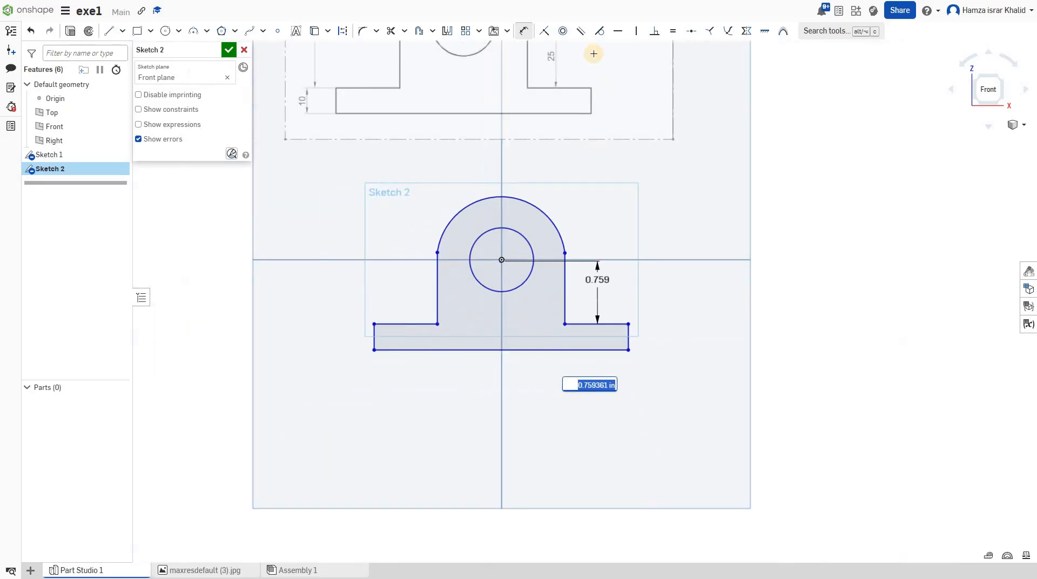
scroll(586, 153, up, 1)
scroll(593, 67, down, 5)
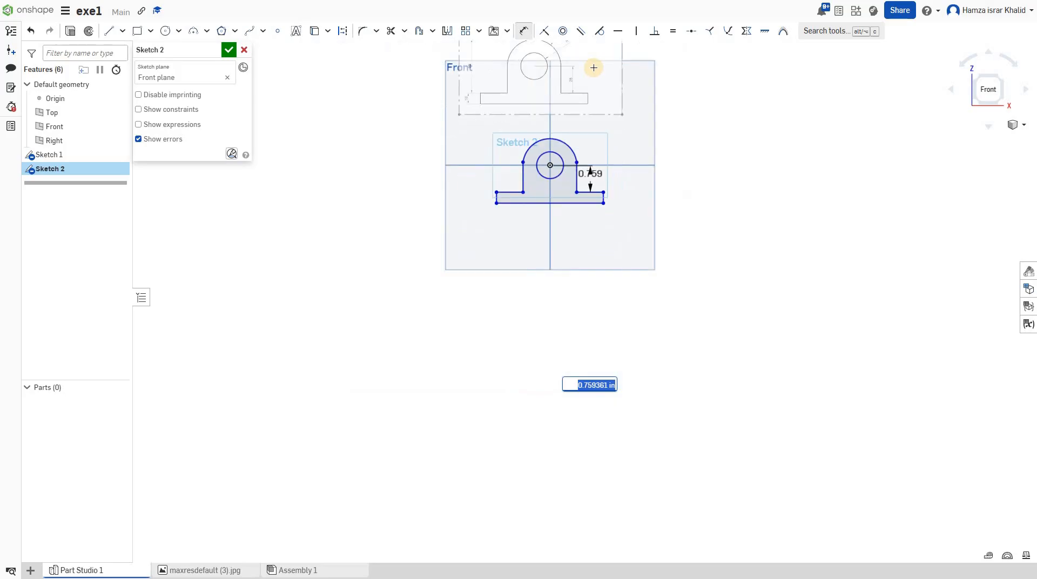
scroll(593, 68, up, 5)
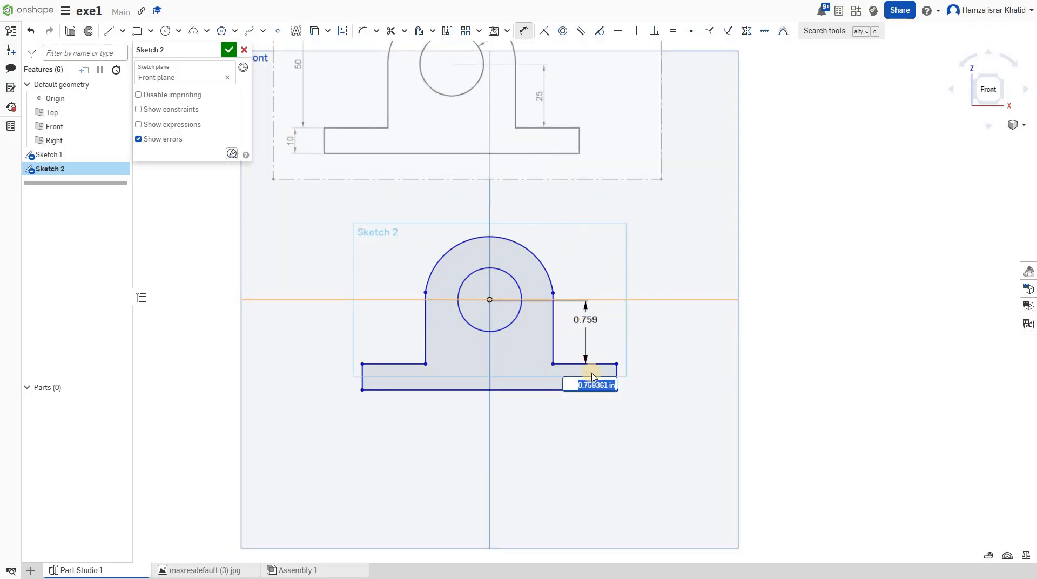
text(25)
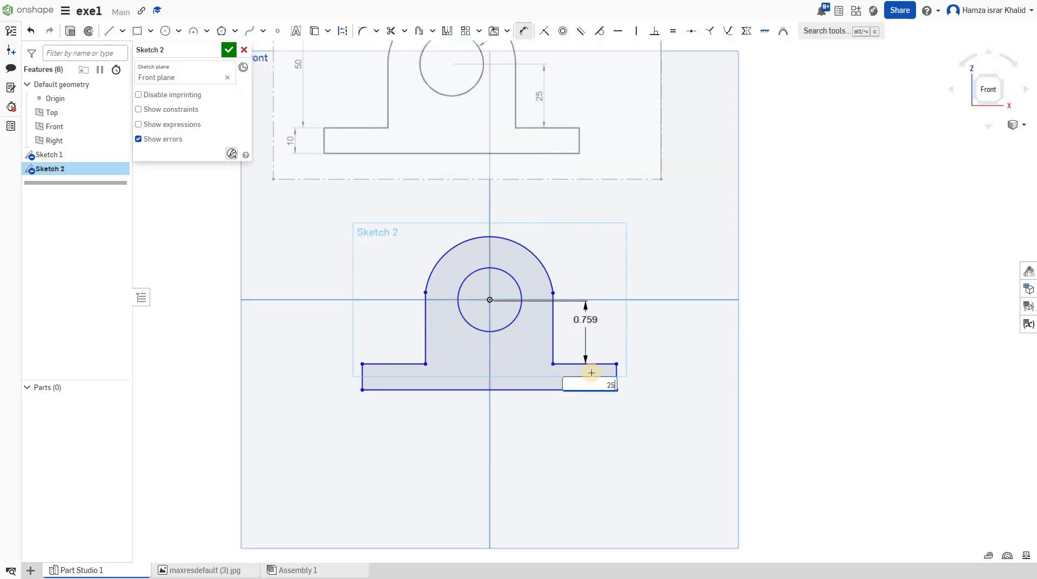
text(mm)
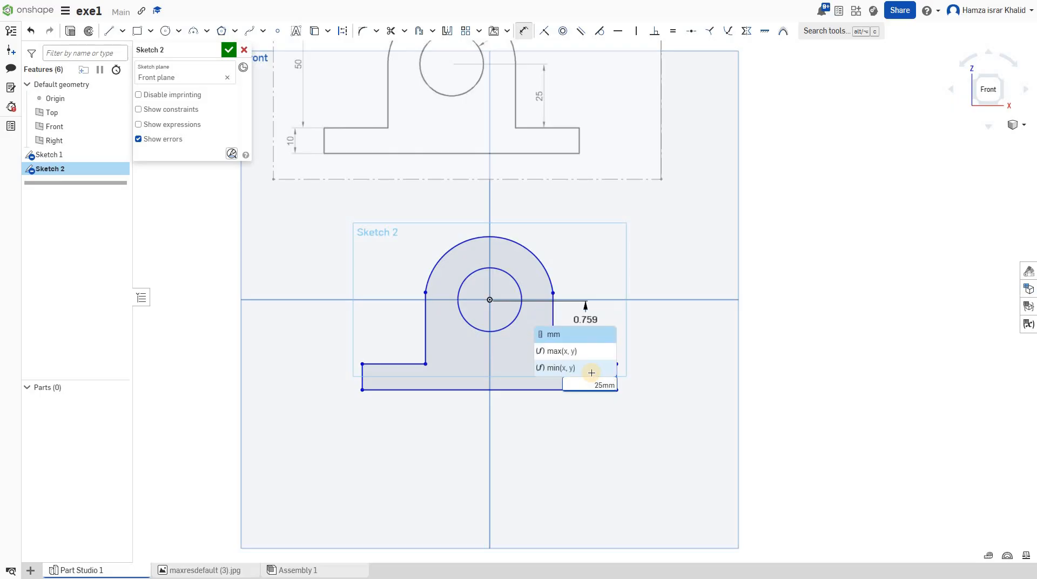
key(Return)
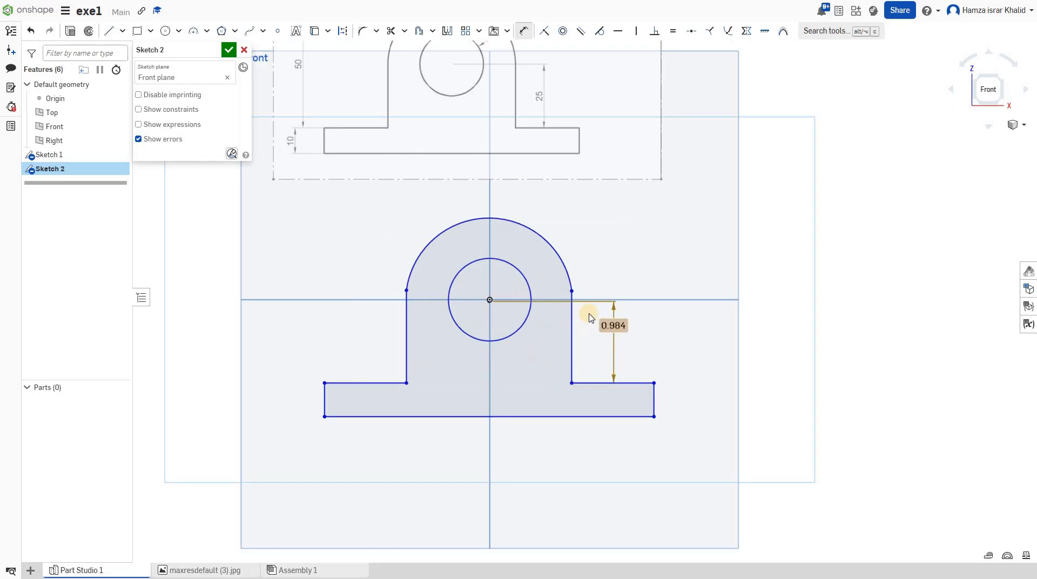
Add a diameter dimension to the hole circle and set it to 12.5 mm
scroll(598, 118, down, 5)
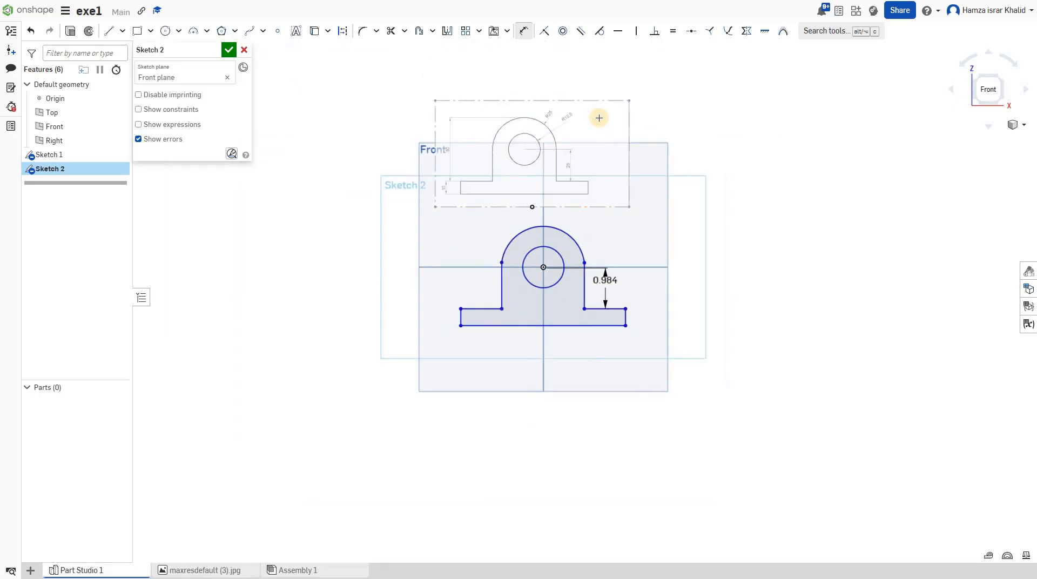
scroll(598, 117, up, 4)
scroll(507, 216, up, 3)
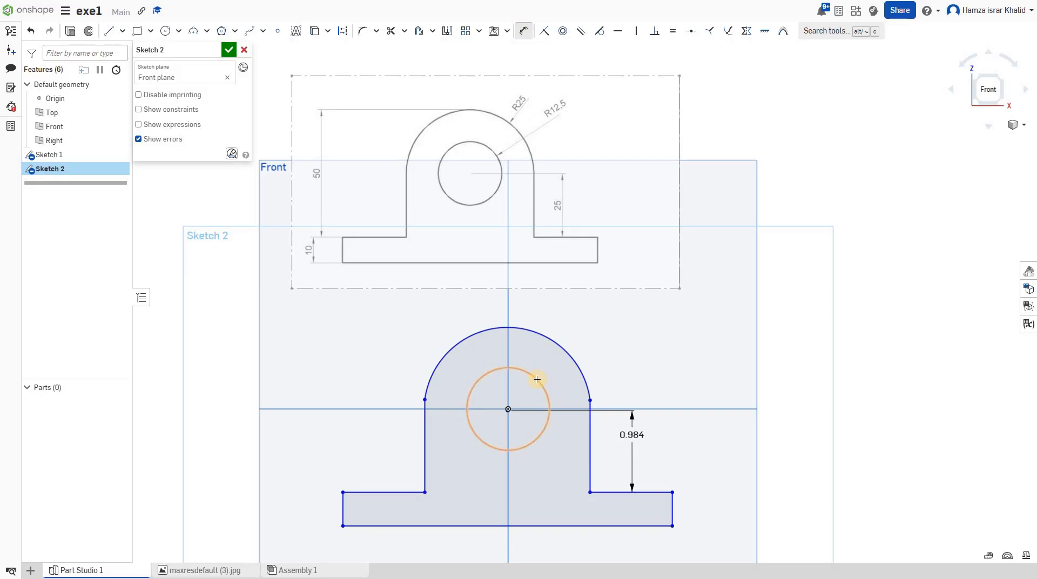
click(601, 327)
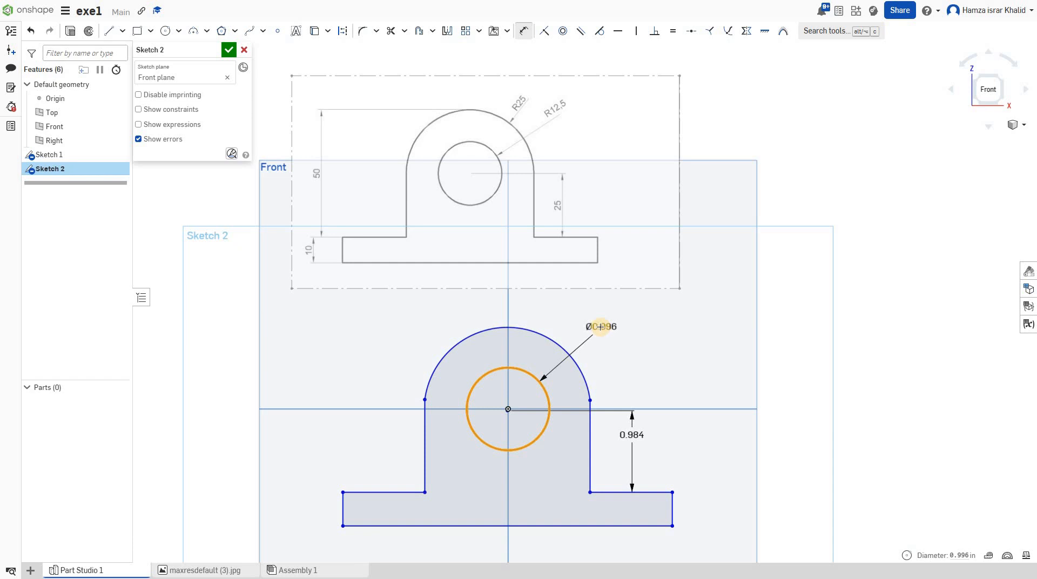
click(597, 326)
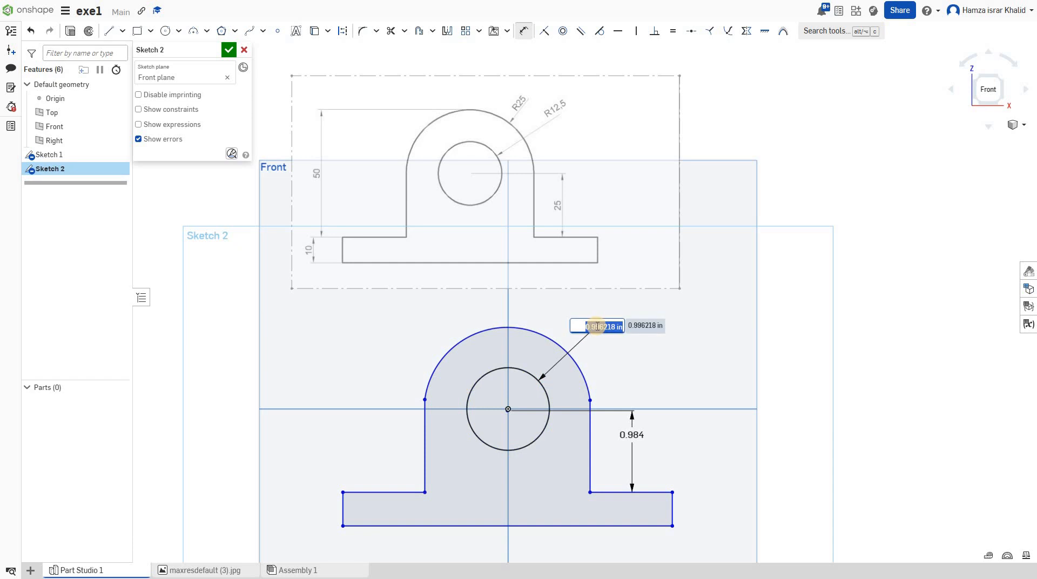
text(12.5mm)
key(Return)
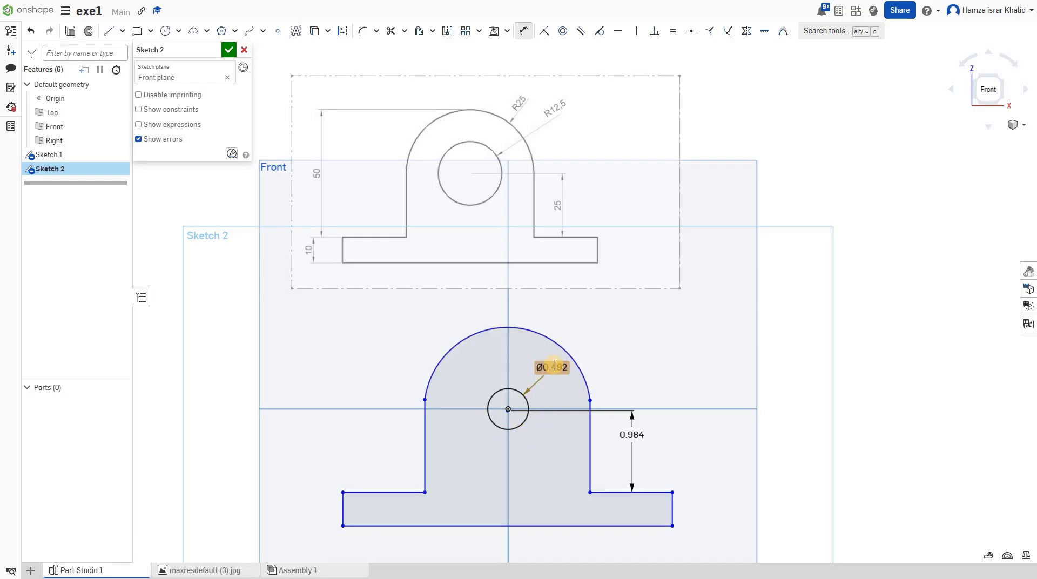
Change the hole's diameter dimension to 20 mm
double_click(554, 365)
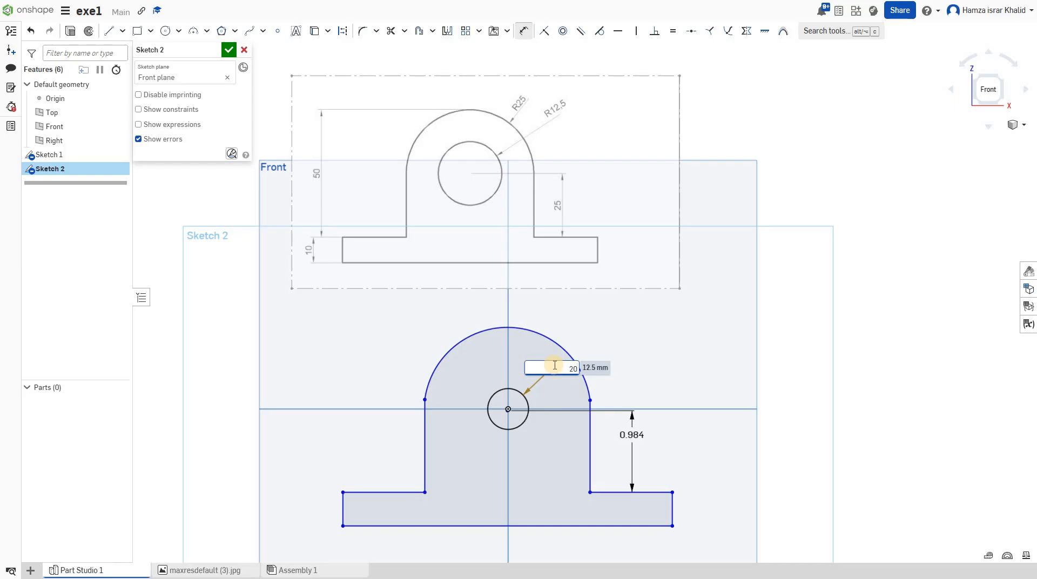
text(20mm)
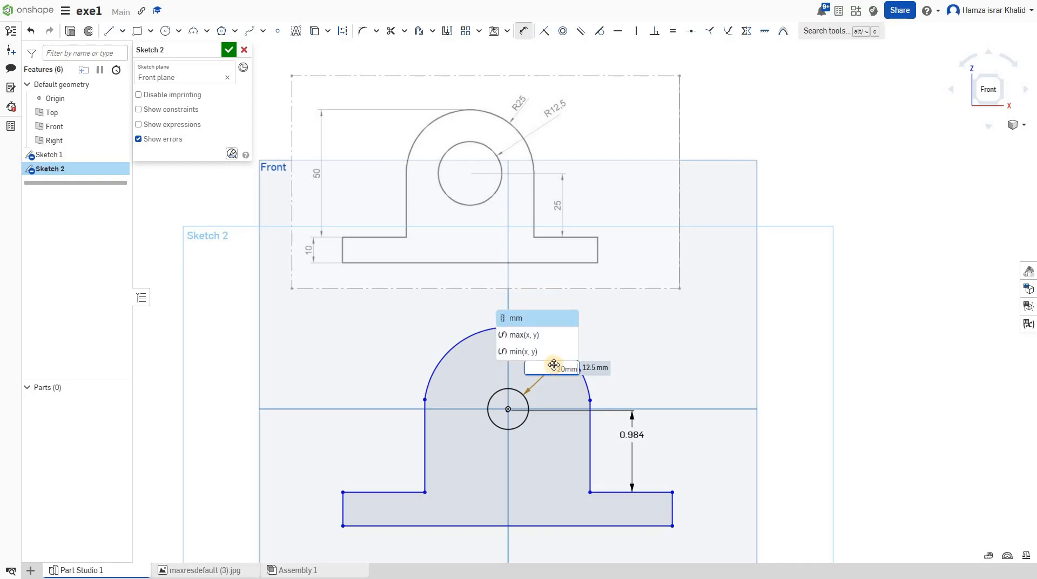
key(Return)
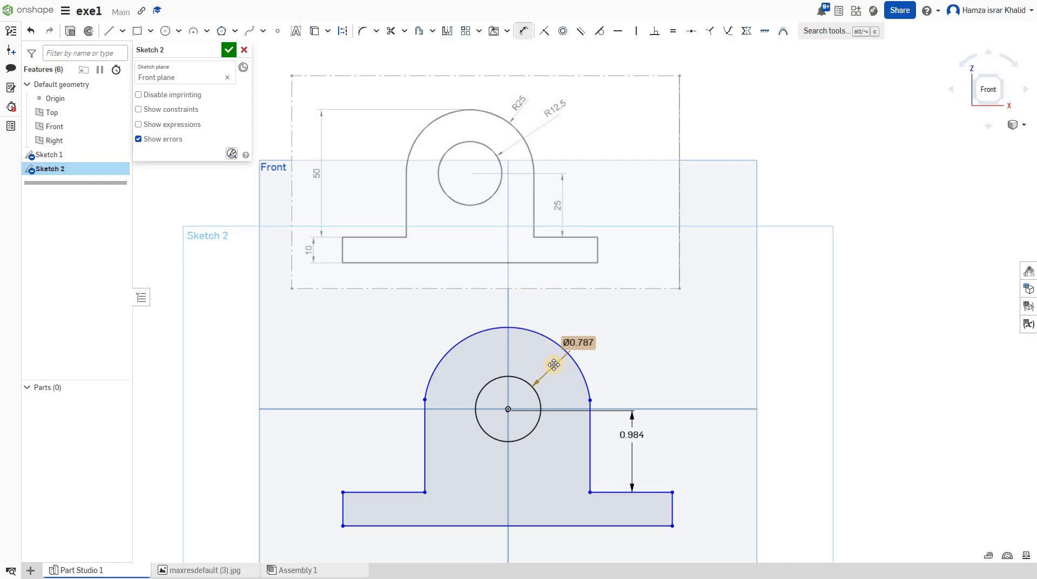
Set the hole's diameter dimension to 25 mm, matching the R12.5 radius in the reference image
double_click(581, 343)
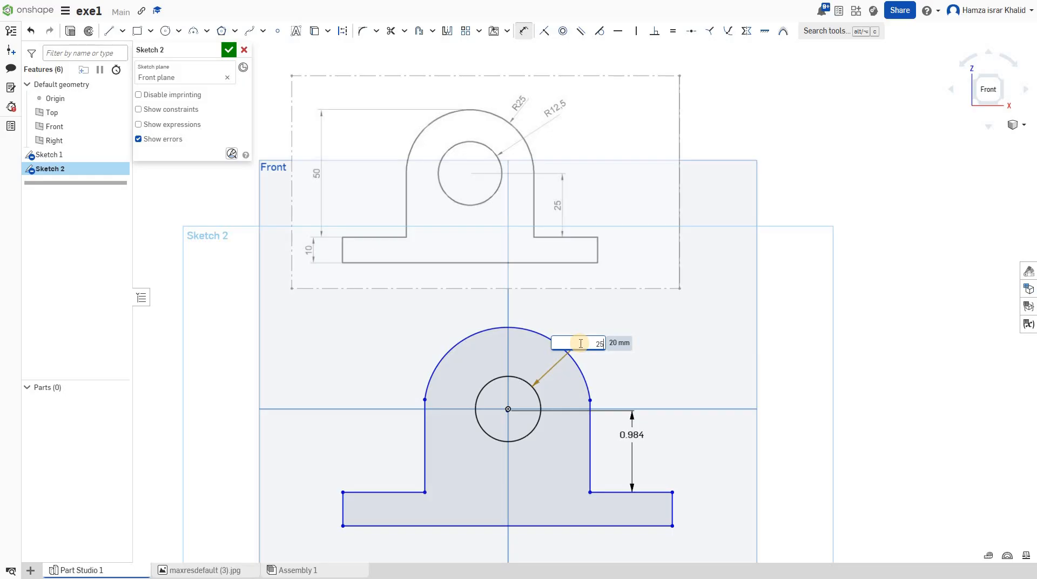
text(25mm)
key(Return)
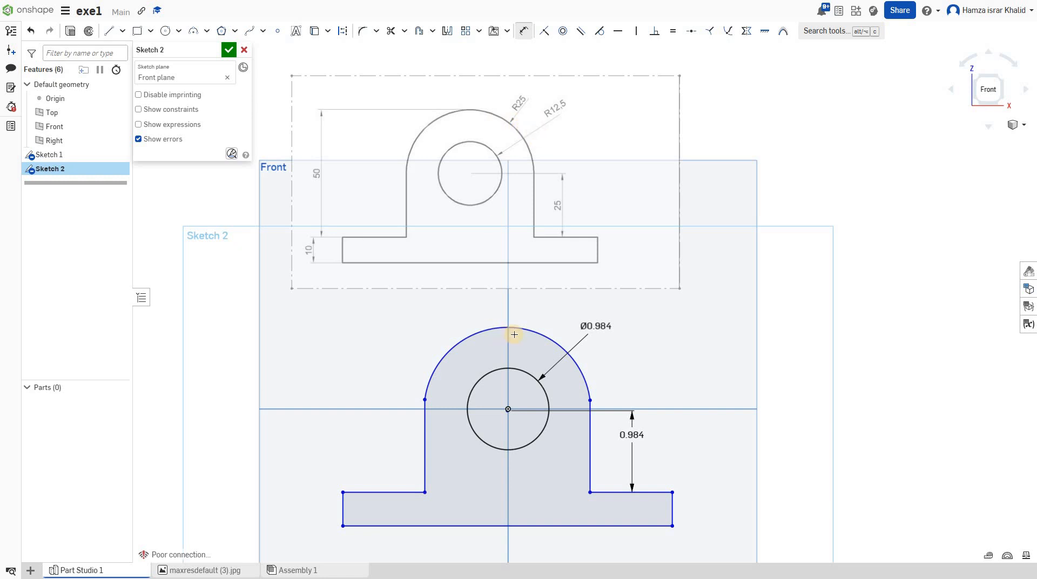
click(550, 338)
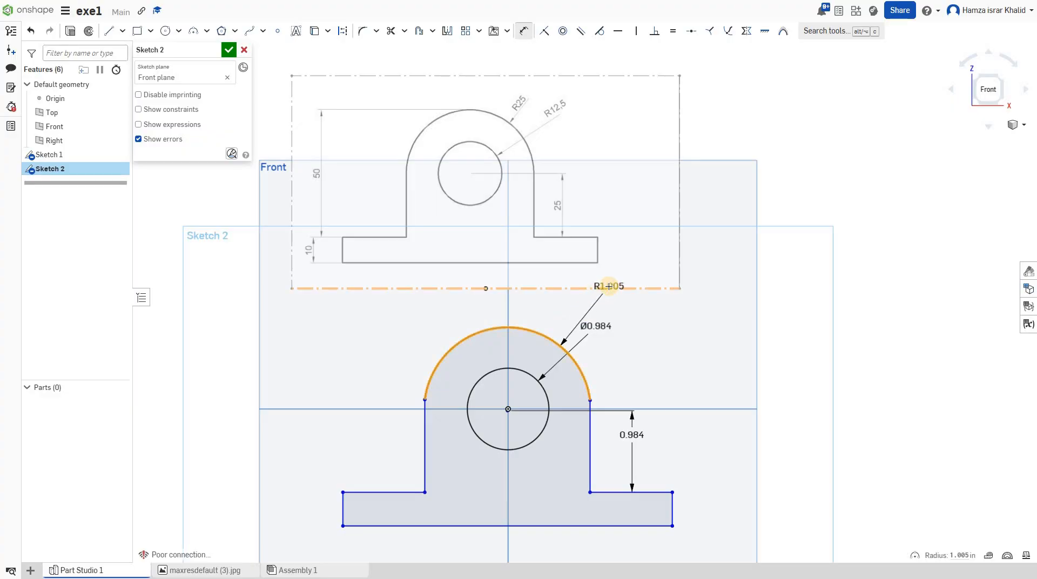
click(609, 286)
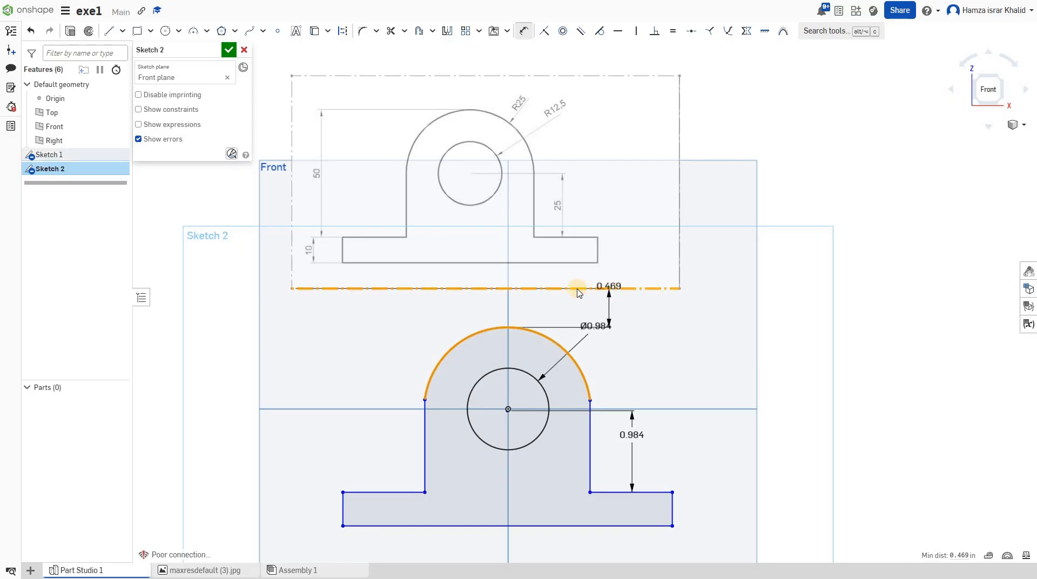
key(Escape)
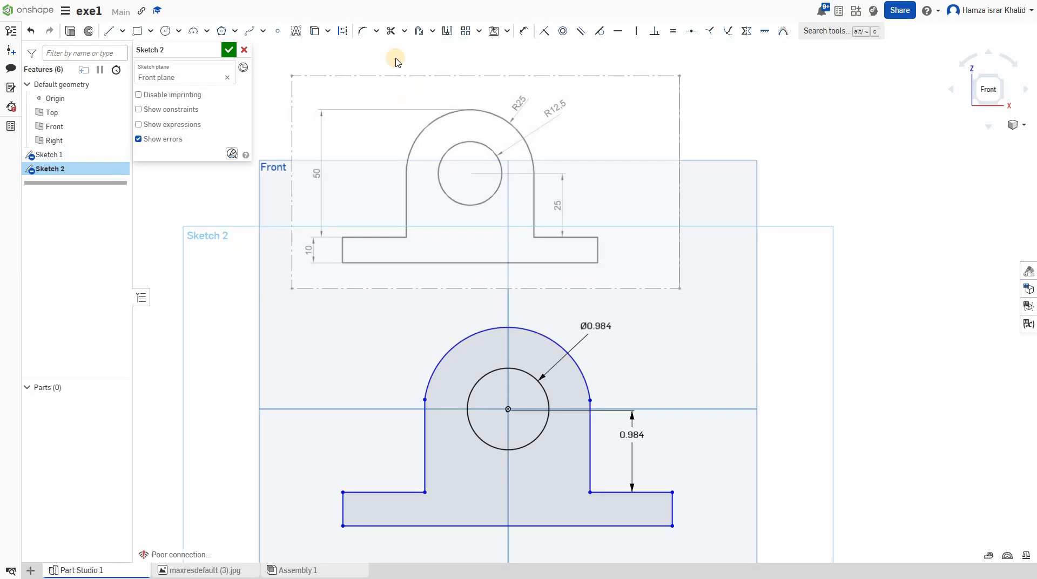
Dimension the outer arc's radius as 25 mm
click(523, 31)
click(539, 334)
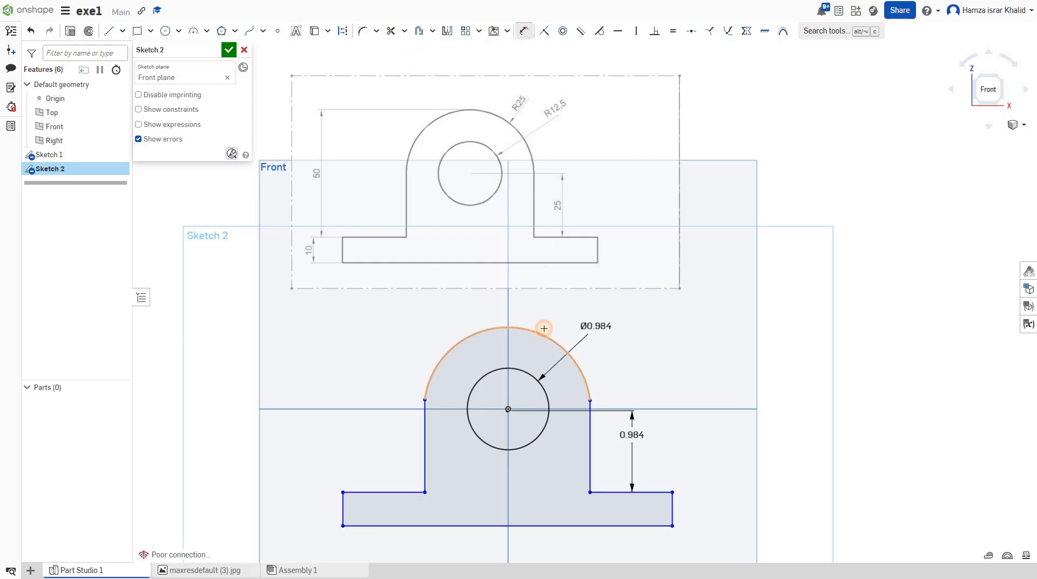
click(585, 279)
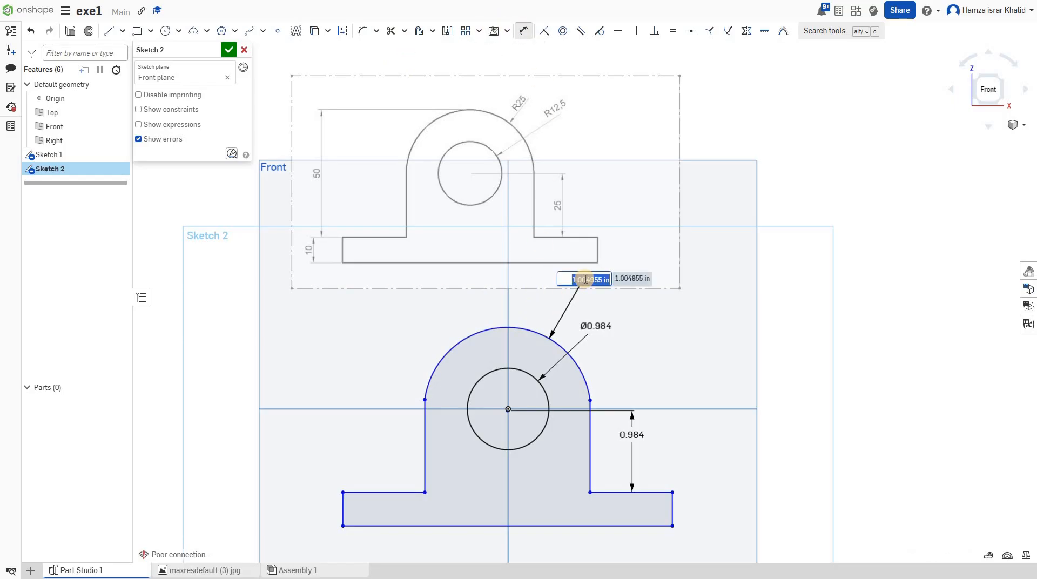
text(25mm)
key(Return)
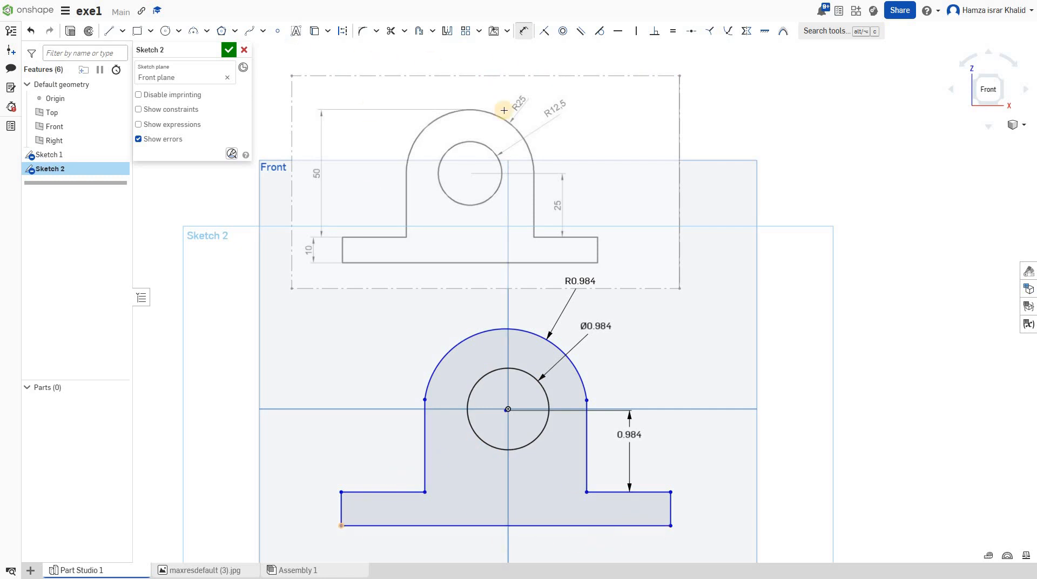
Dimension the overall width of the base between its two bottom corners as 100 mm
click(671, 525)
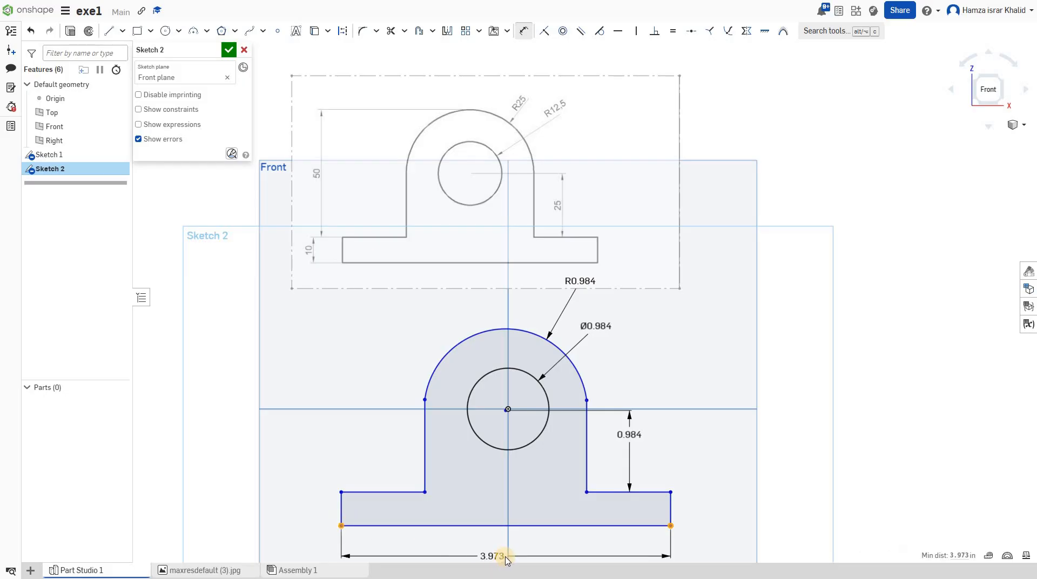
click(507, 554)
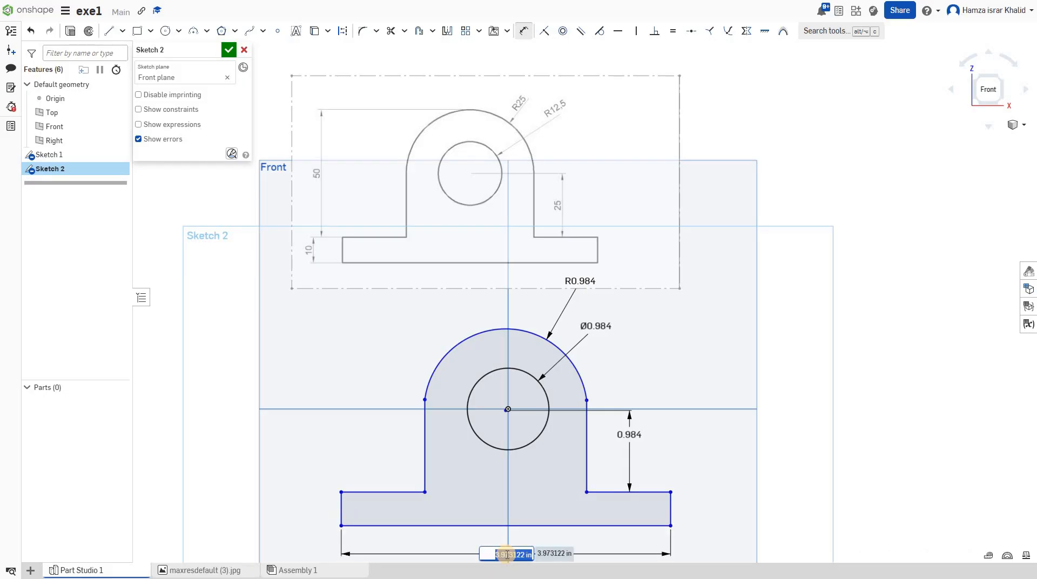
text(100mm)
key(Return)
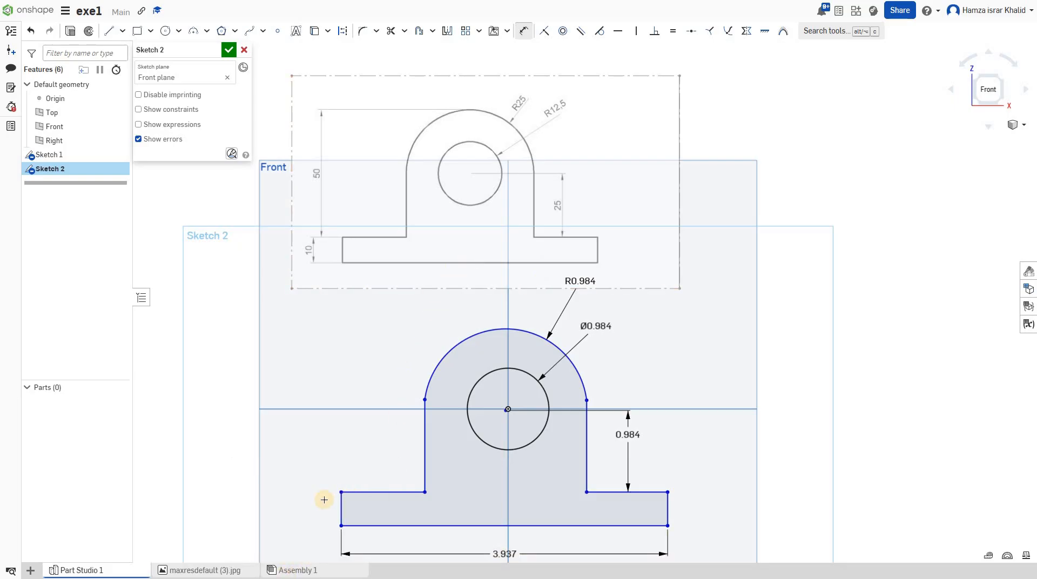
Dimension the base's thickness between the two corners of its left end as 10 mm
scroll(342, 491, up, 5)
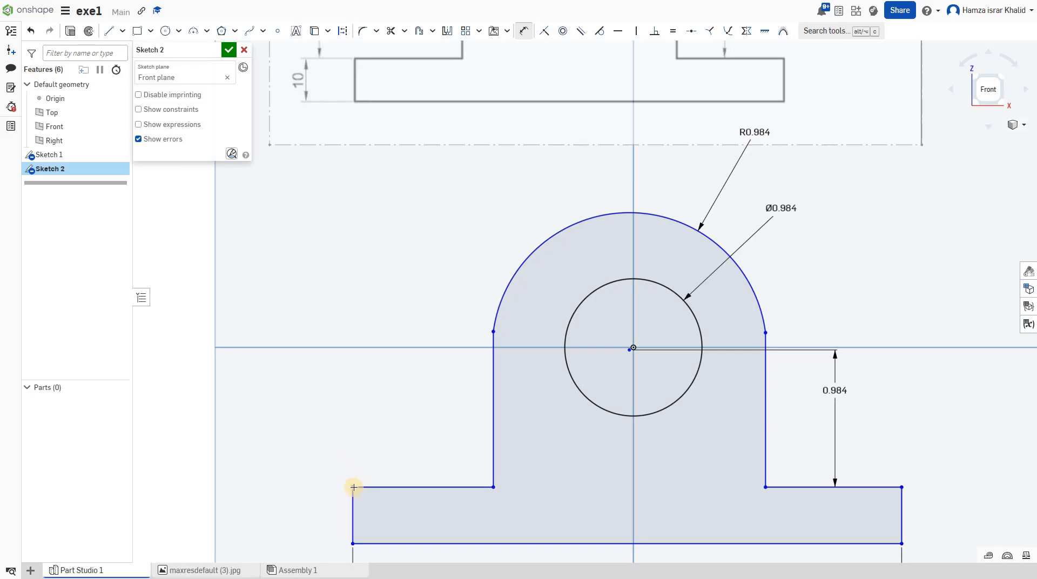
click(353, 487)
click(352, 543)
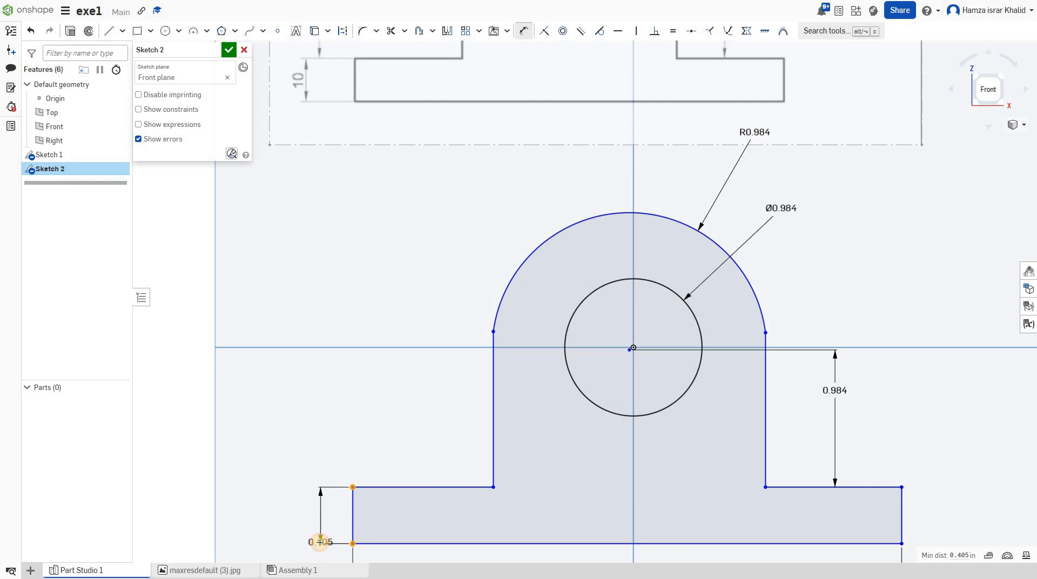
text(10mm)
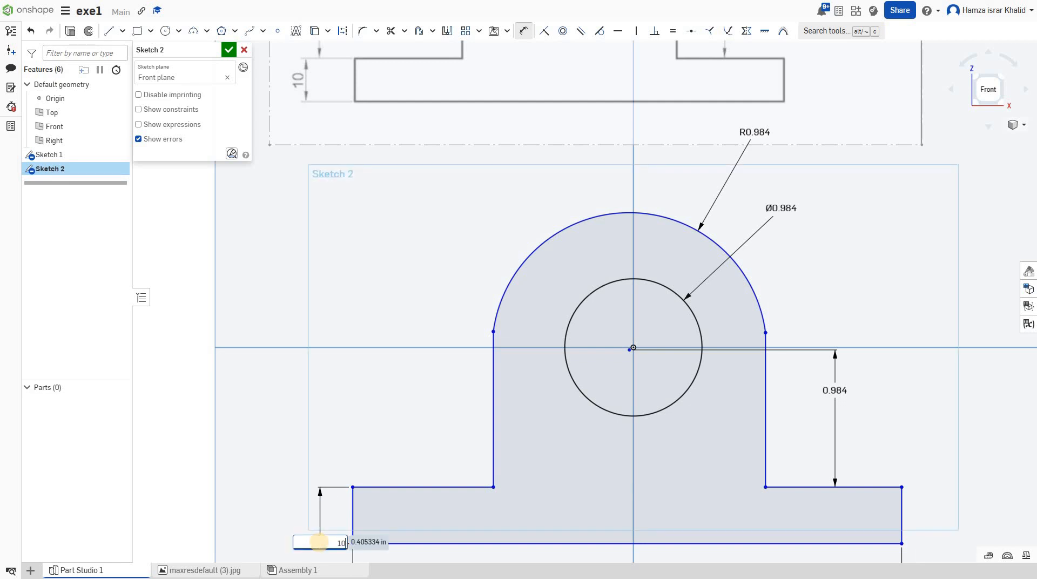
key(Return)
key(Return)
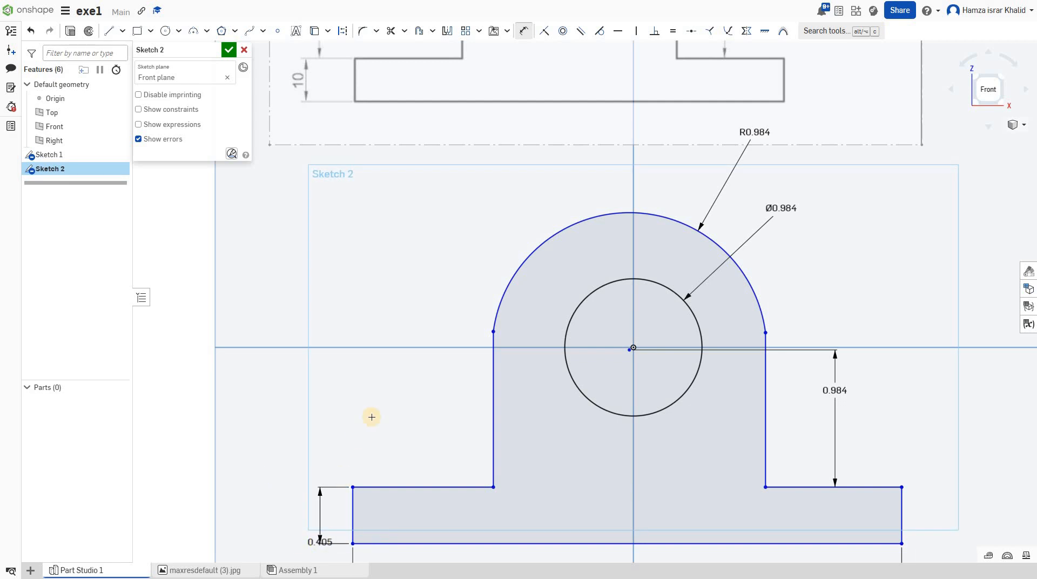
scroll(405, 210, down, 5)
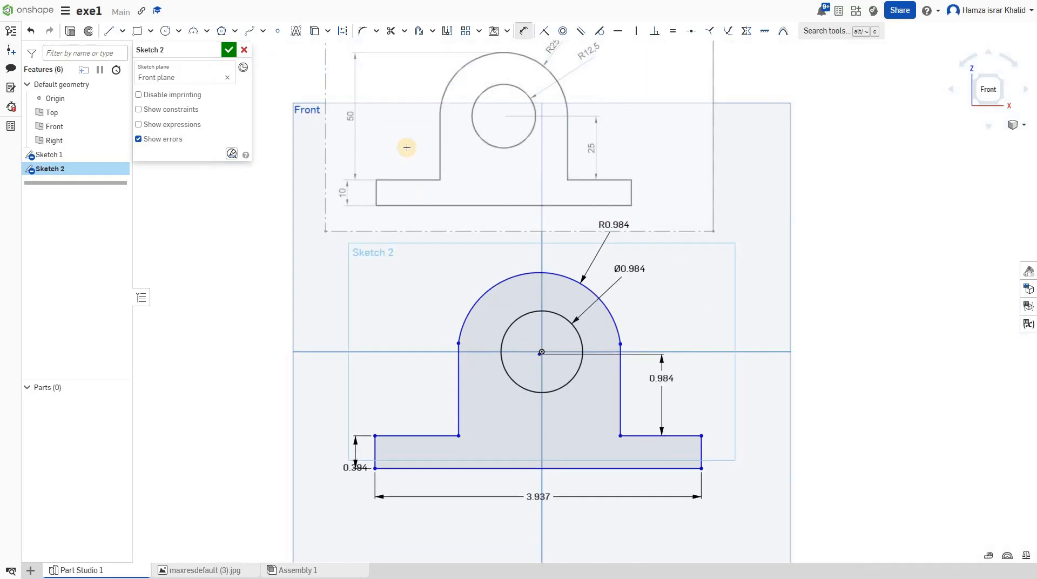
scroll(411, 141, down, 2)
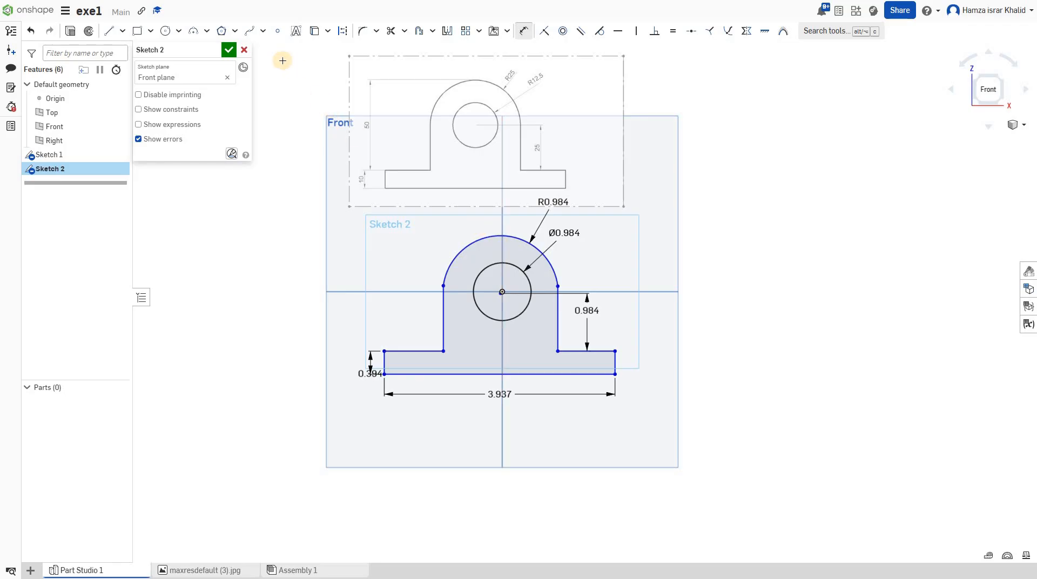
Dimension the vertical distance from the top edge of the base's left flange to the top of the outer arc
click(362, 31)
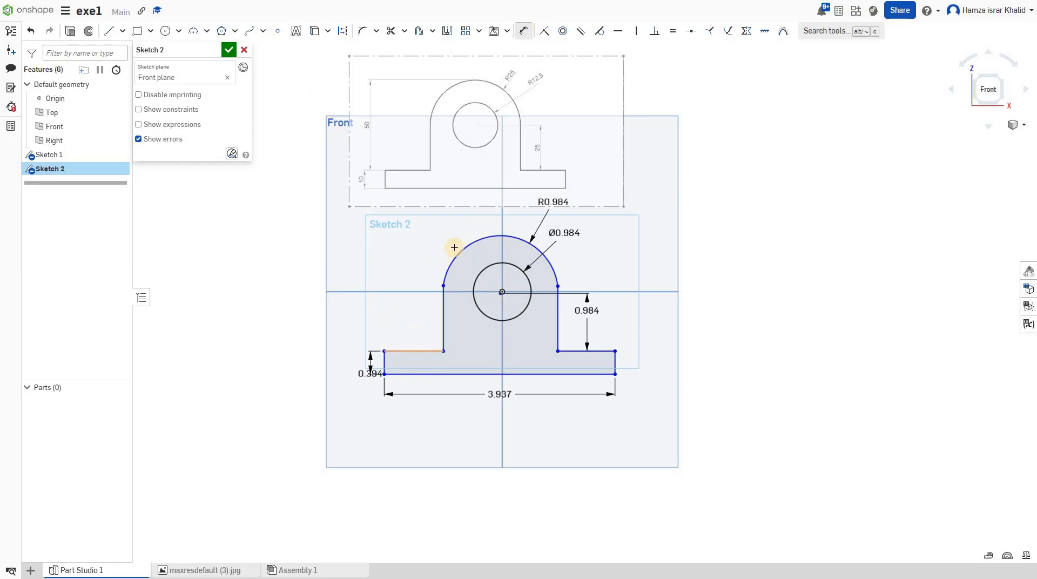
click(510, 233)
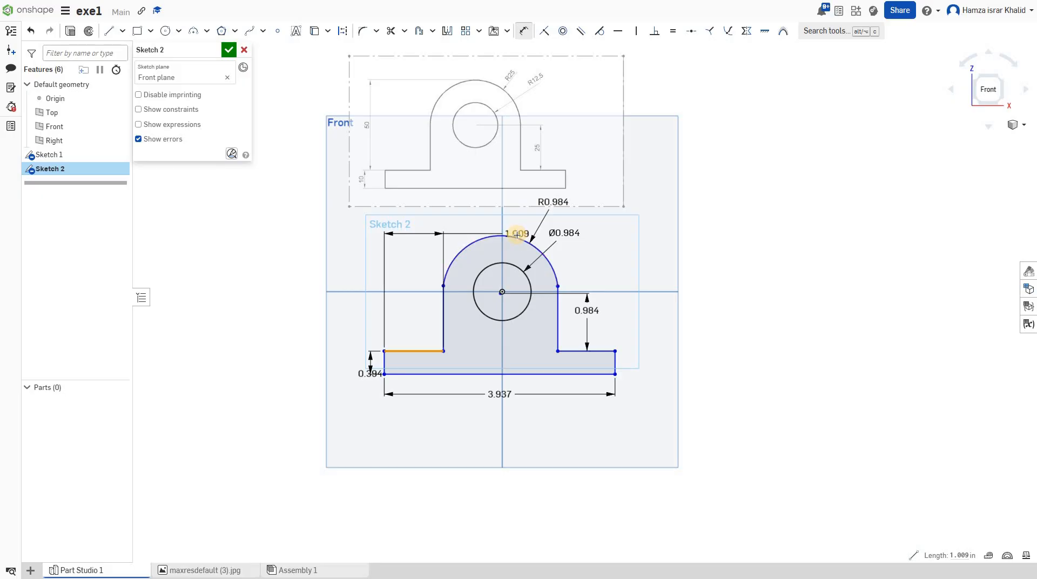
click(517, 235)
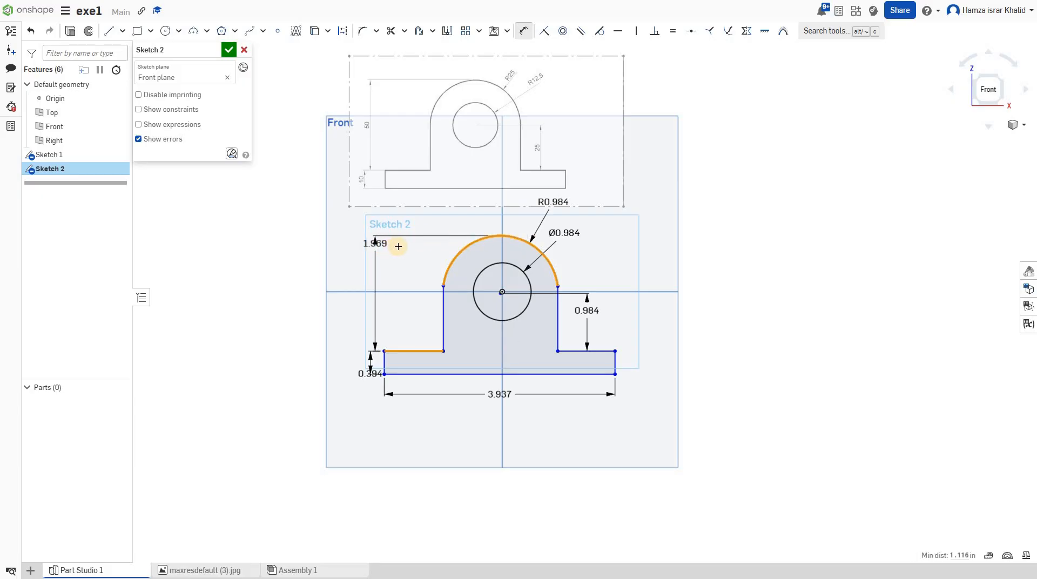
click(398, 247)
scroll(398, 246, up, 1)
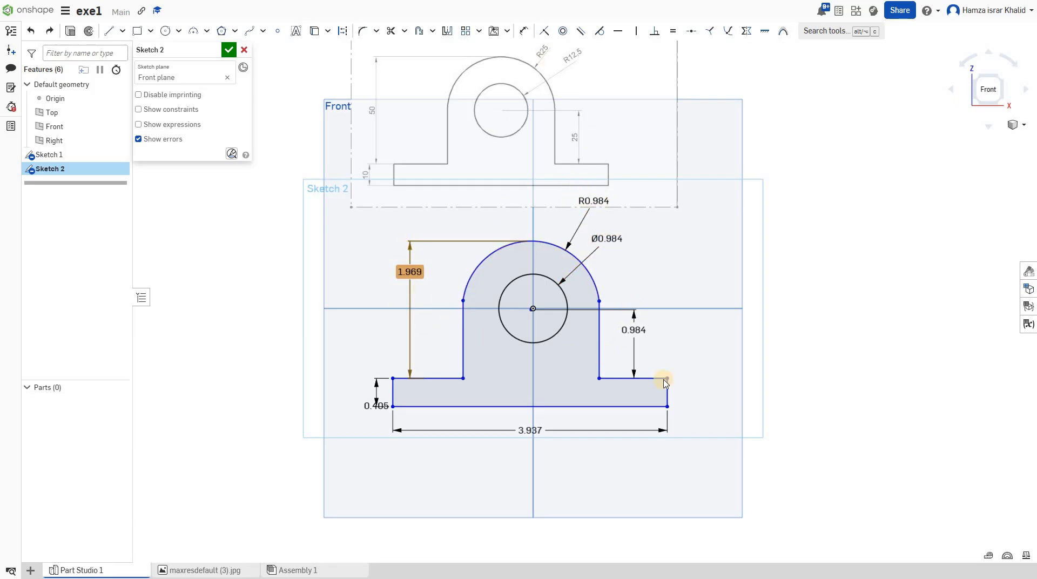
click(550, 398)
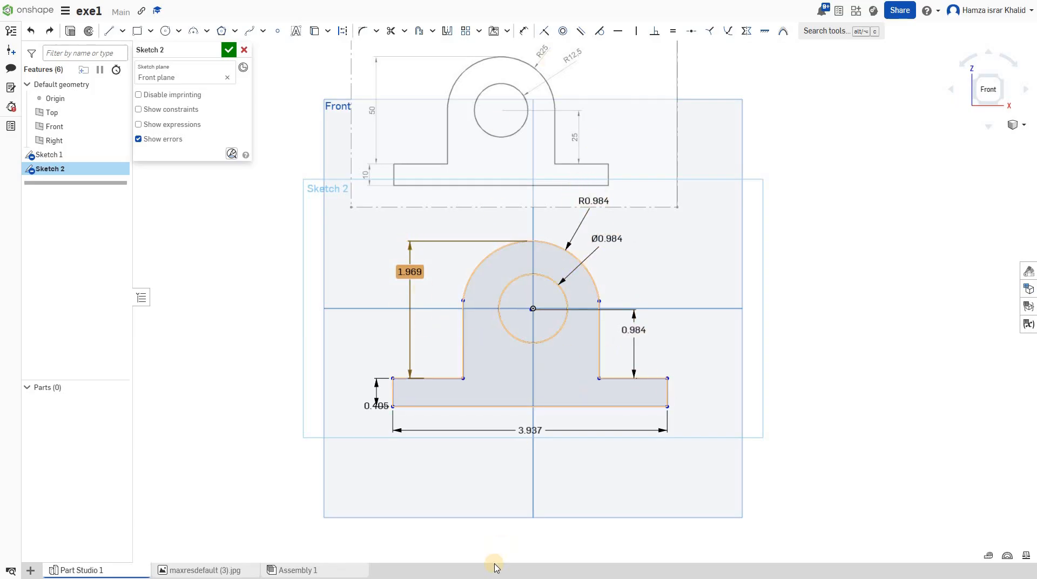
click(514, 482)
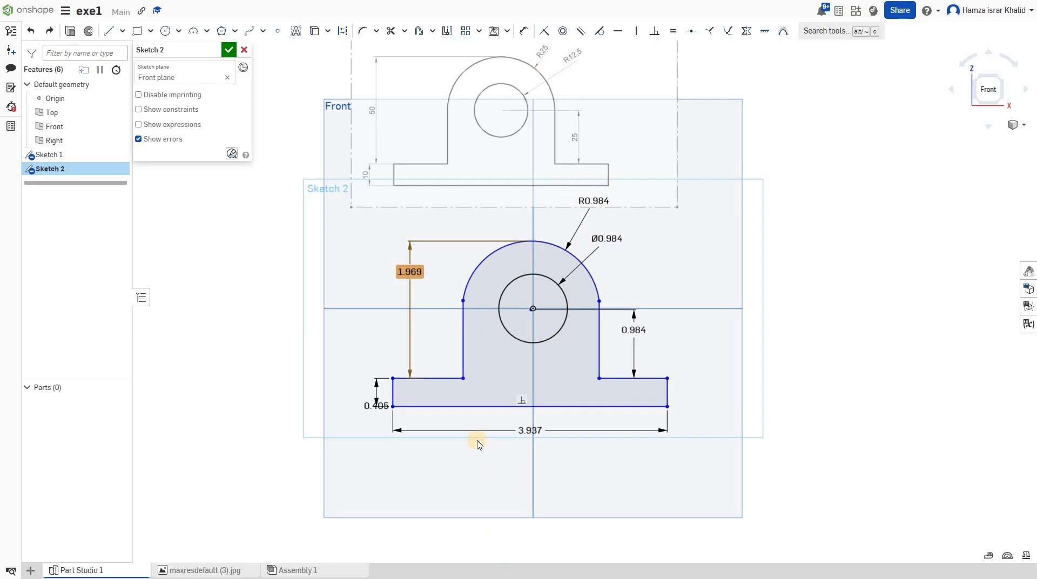
click(555, 397)
click(650, 300)
right_drag(477, 241, 453, 236)
key(n)
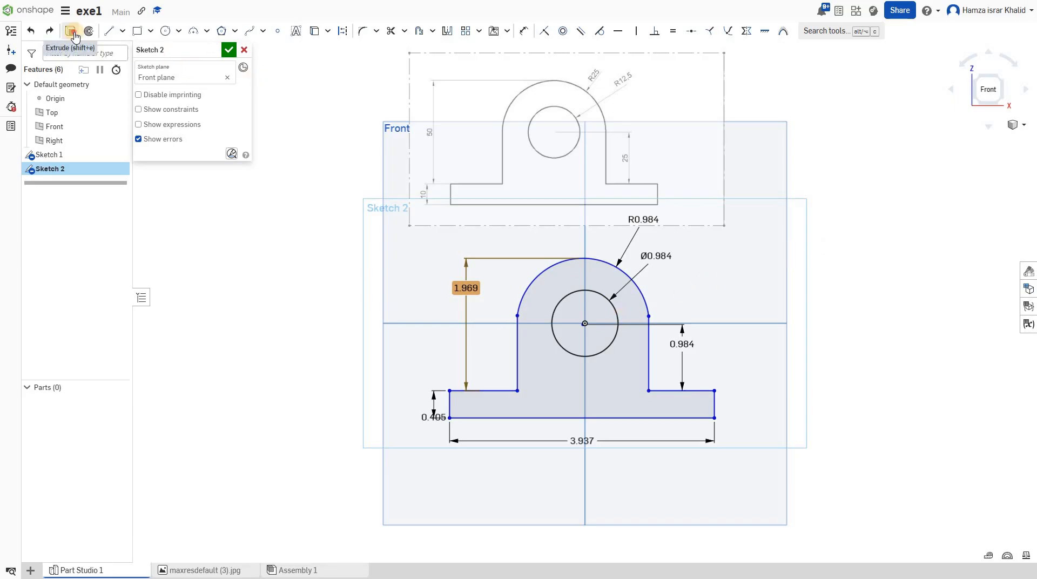
Close the sketch and extrude the bracket profile around the hole as a new solid with a blind depth of 2 in
key(Return)
click(604, 409)
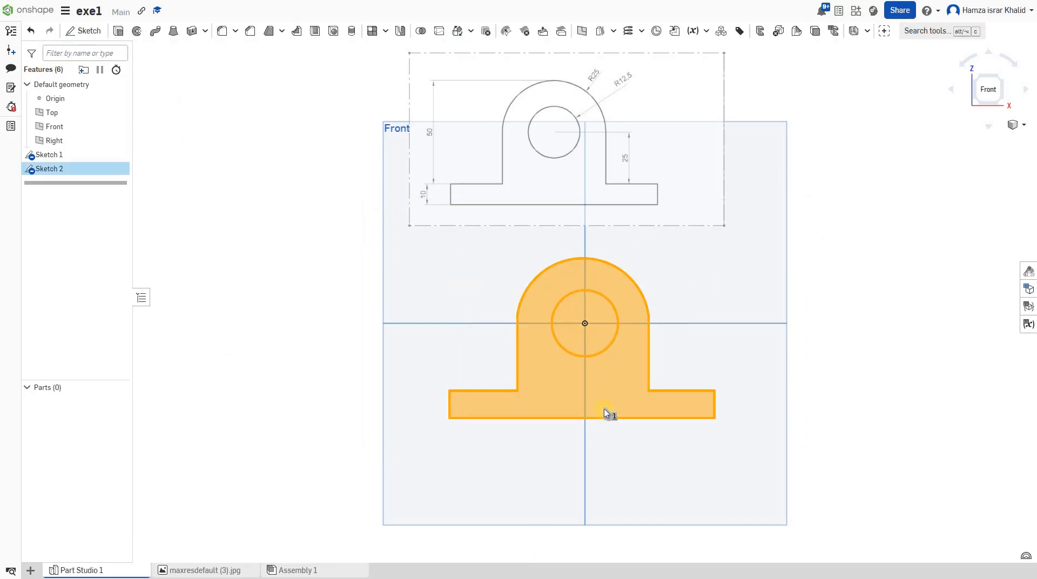
key(shift+e)
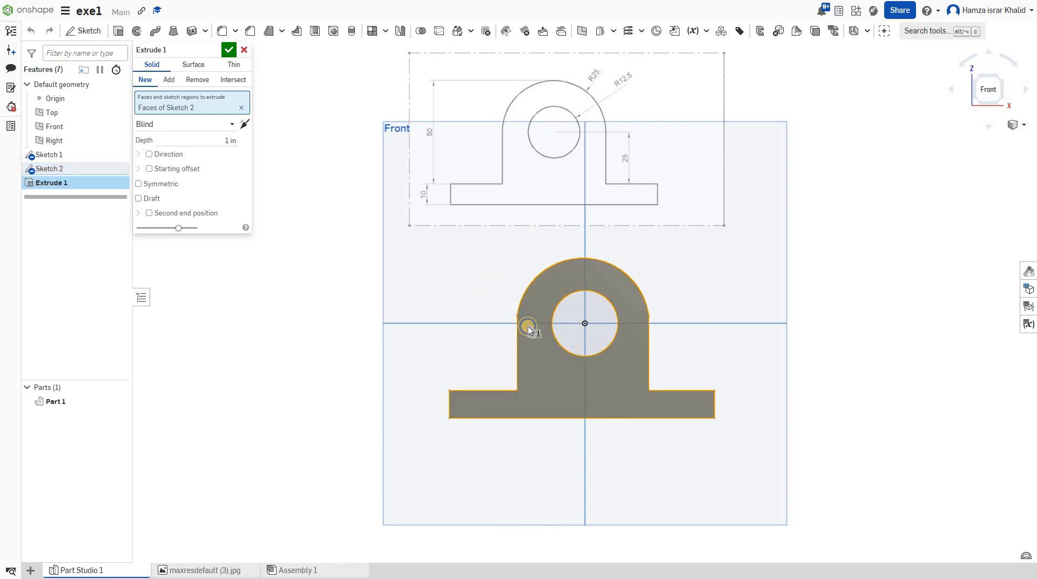
right_drag(532, 328, 669, 372)
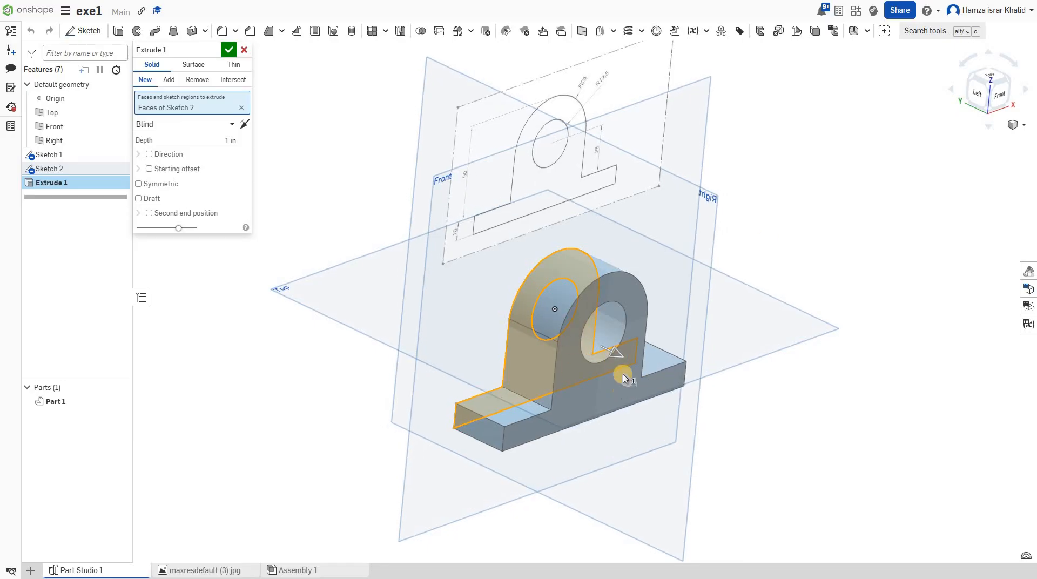
right_drag(695, 361, 609, 344)
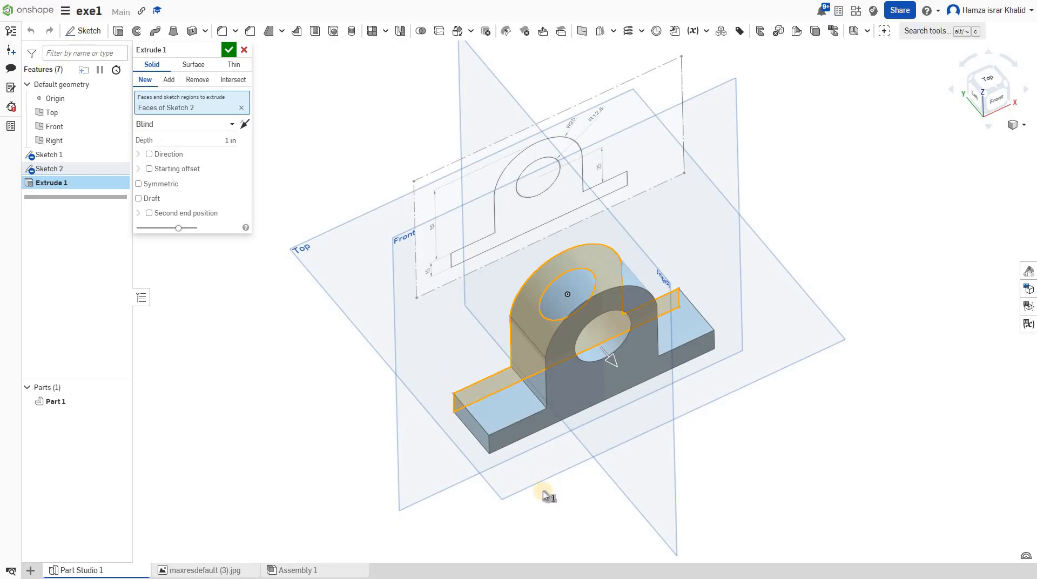
click(215, 140)
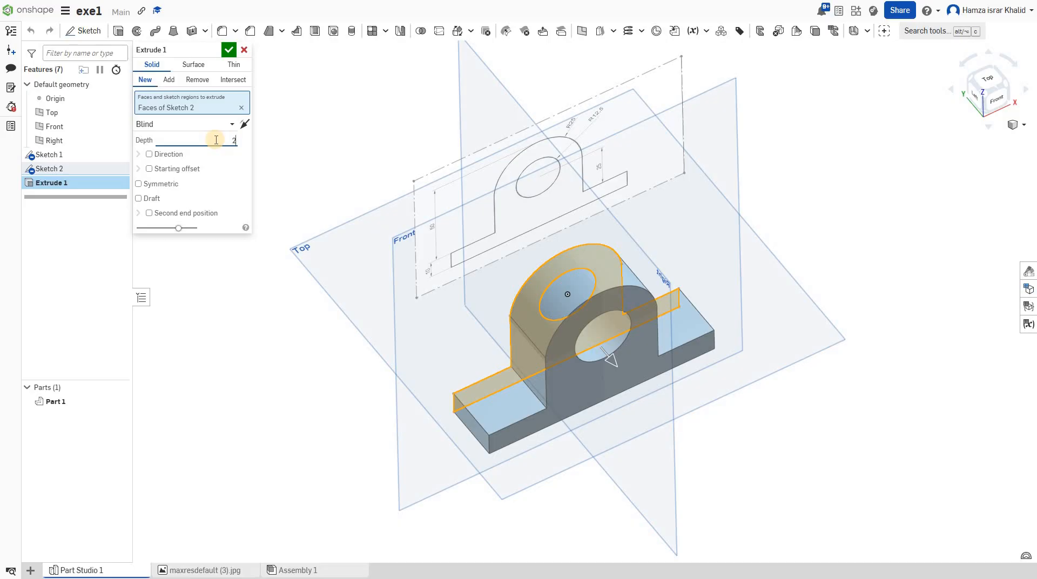
key(Return)
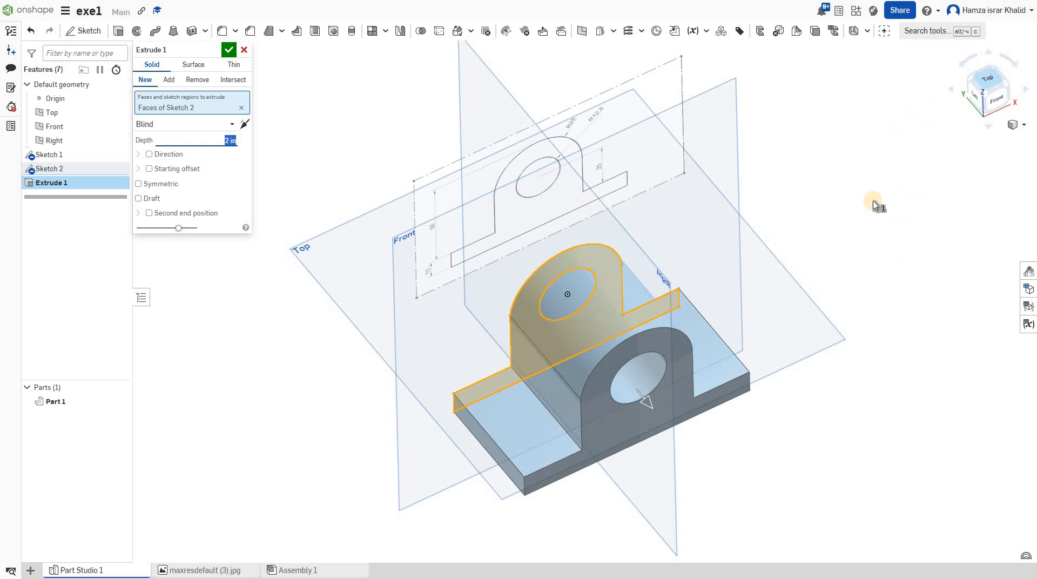
click(990, 87)
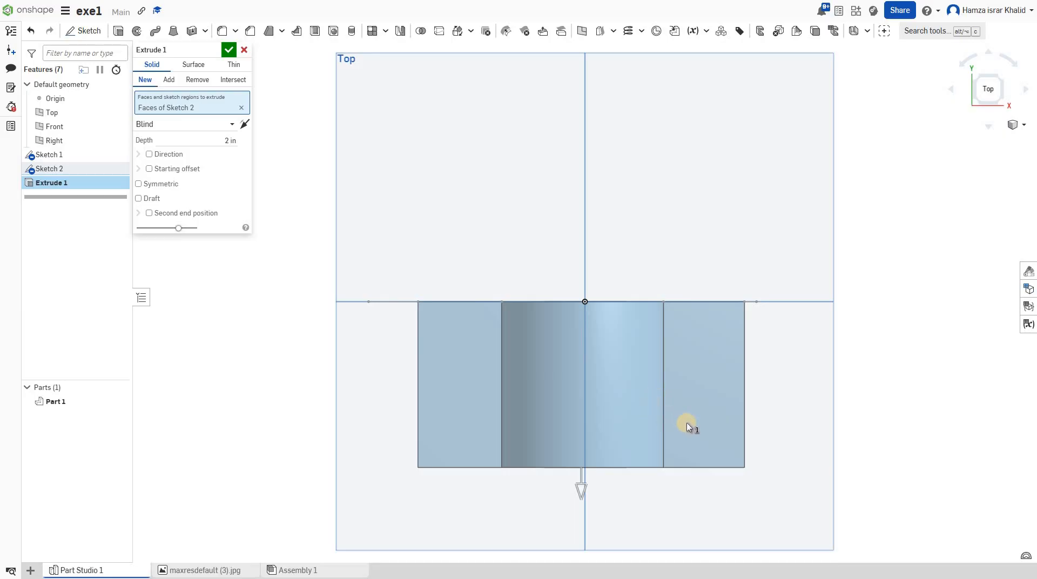
click(227, 51)
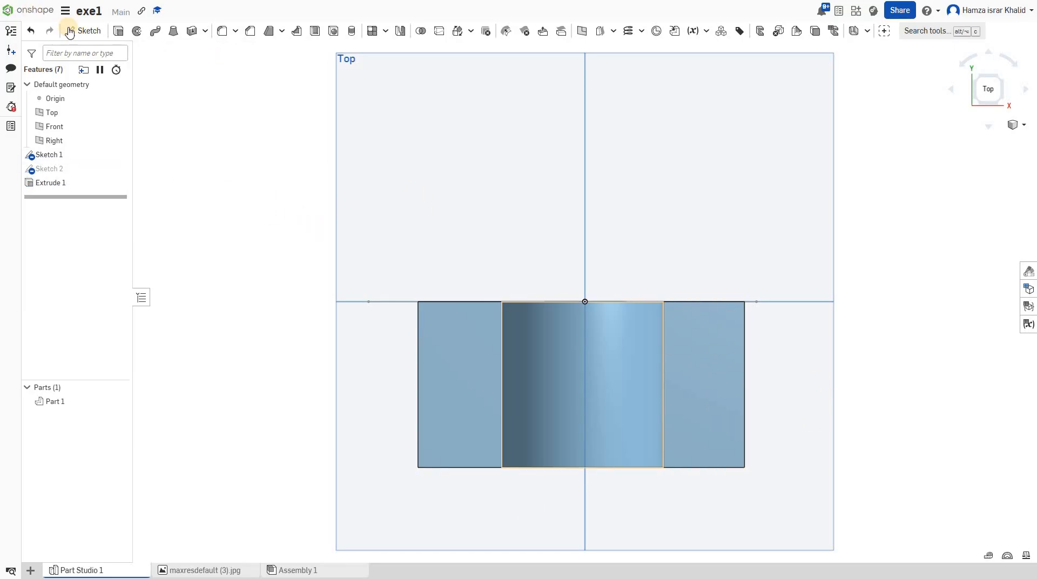
Start a new sketch on the top face of the base's left flange, viewed from the top
click(88, 31)
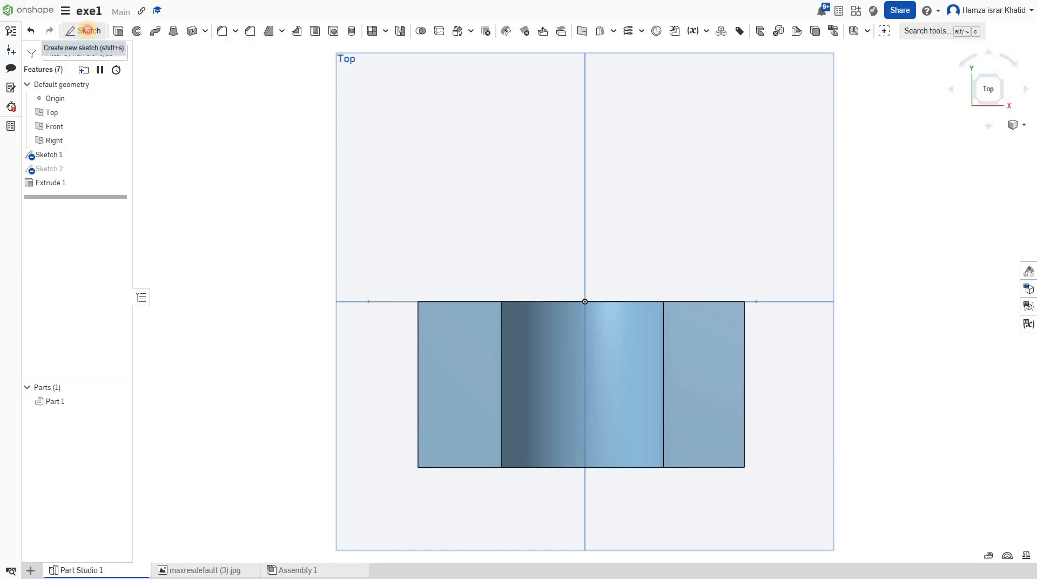
click(451, 354)
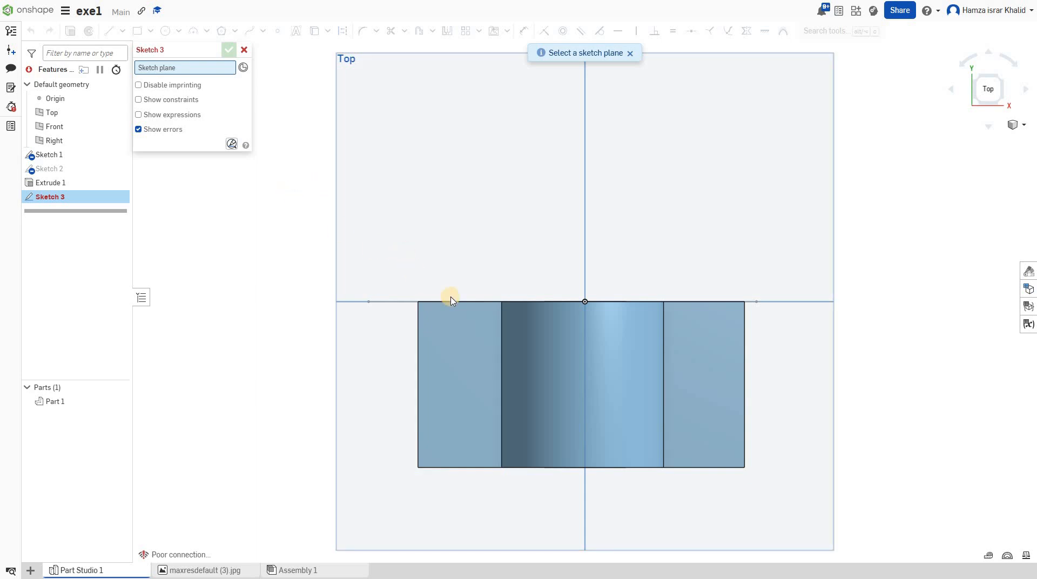
click(452, 348)
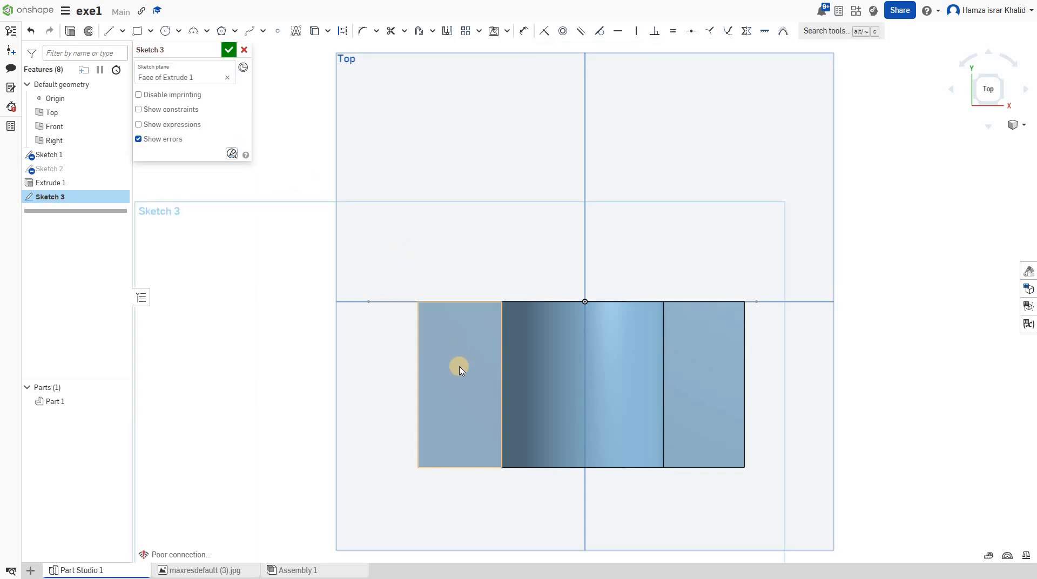
click(697, 364)
click(464, 341)
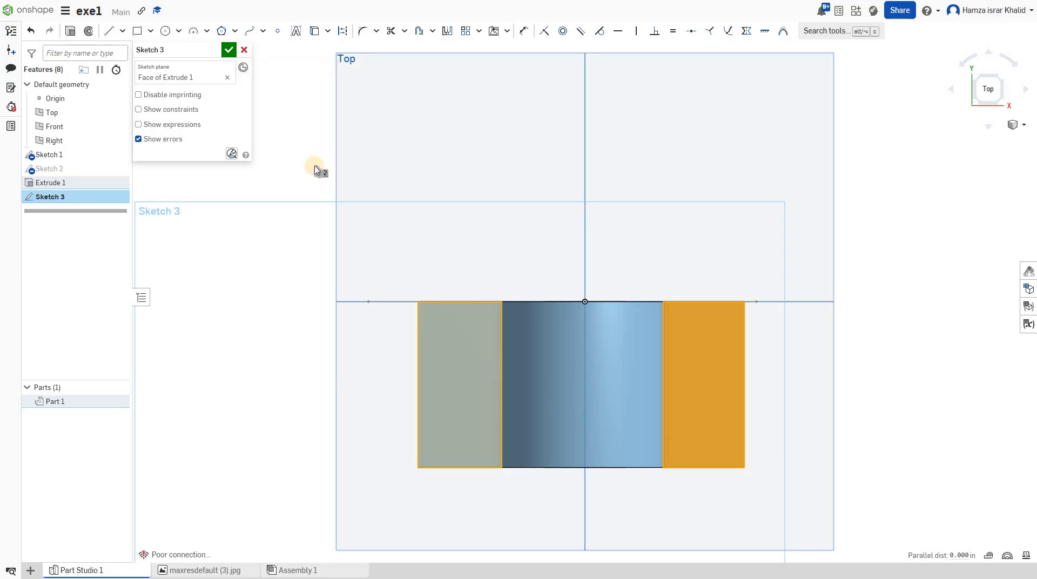
Sketch two center-point circles on the left flange, about 0.35 in in diameter near its back edge and about 0.38 in near its front edge
click(164, 34)
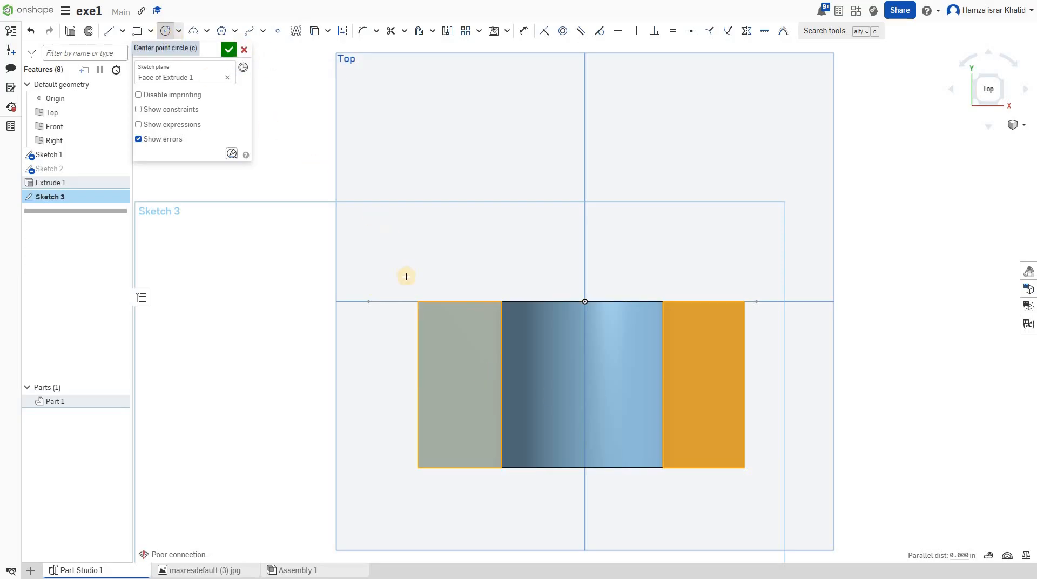
click(459, 344)
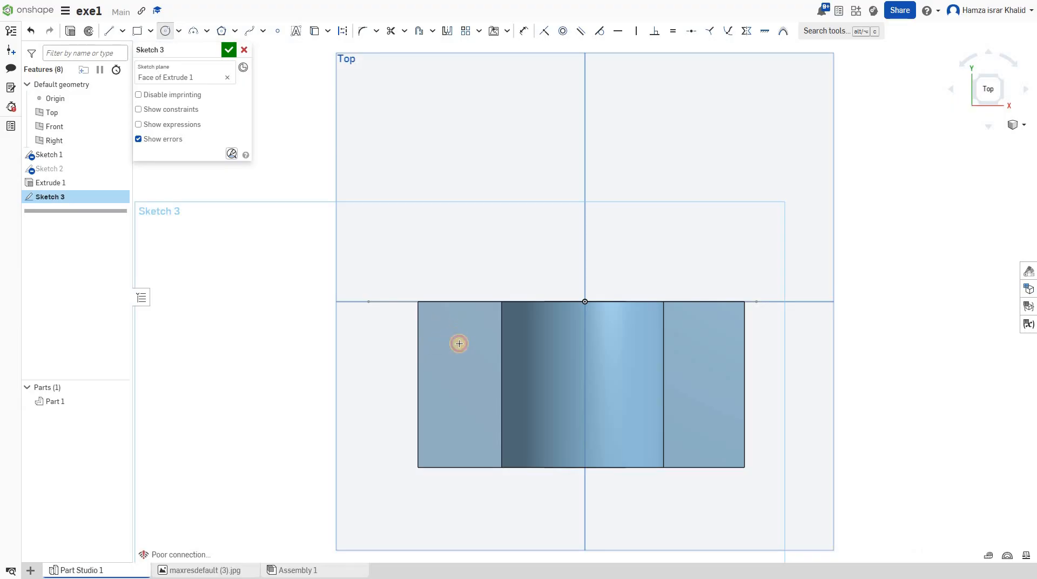
click(461, 344)
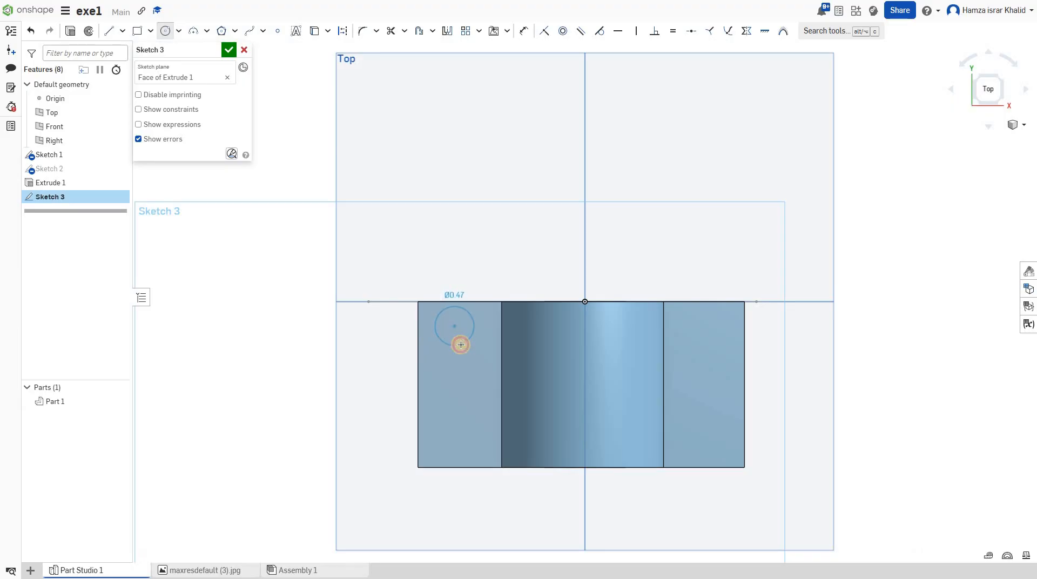
click(459, 339)
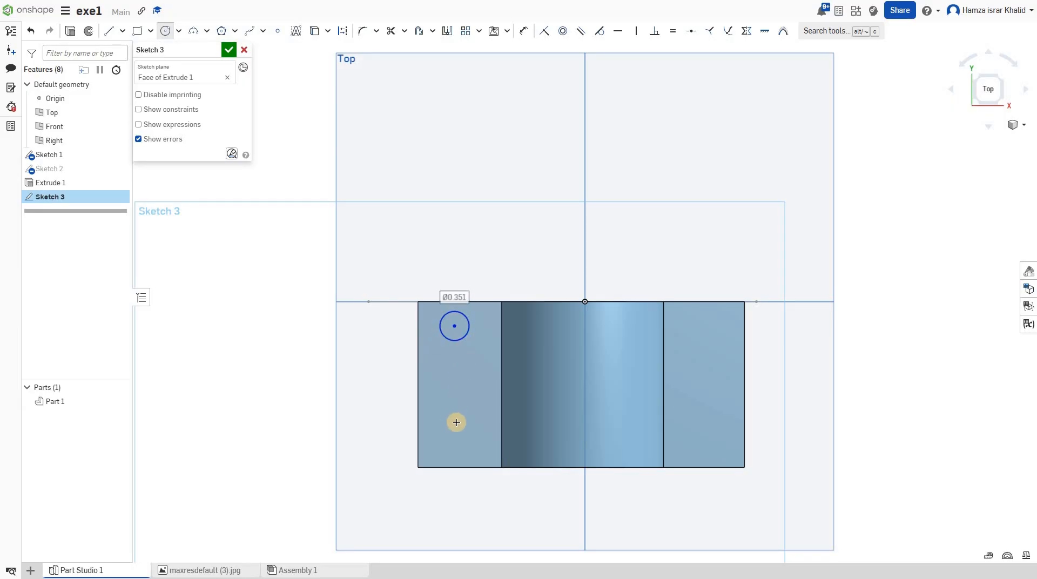
click(453, 437)
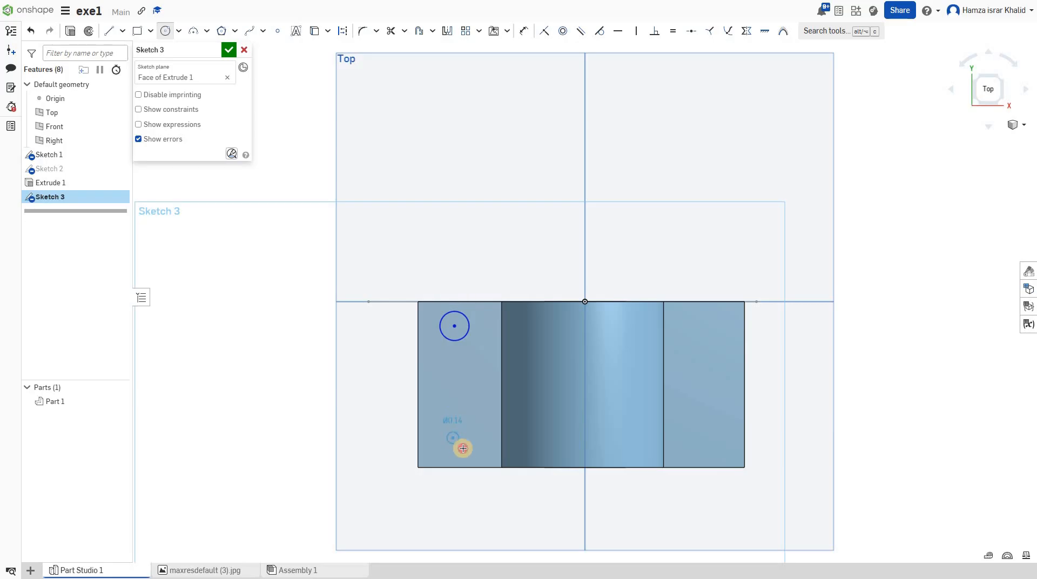
click(462, 447)
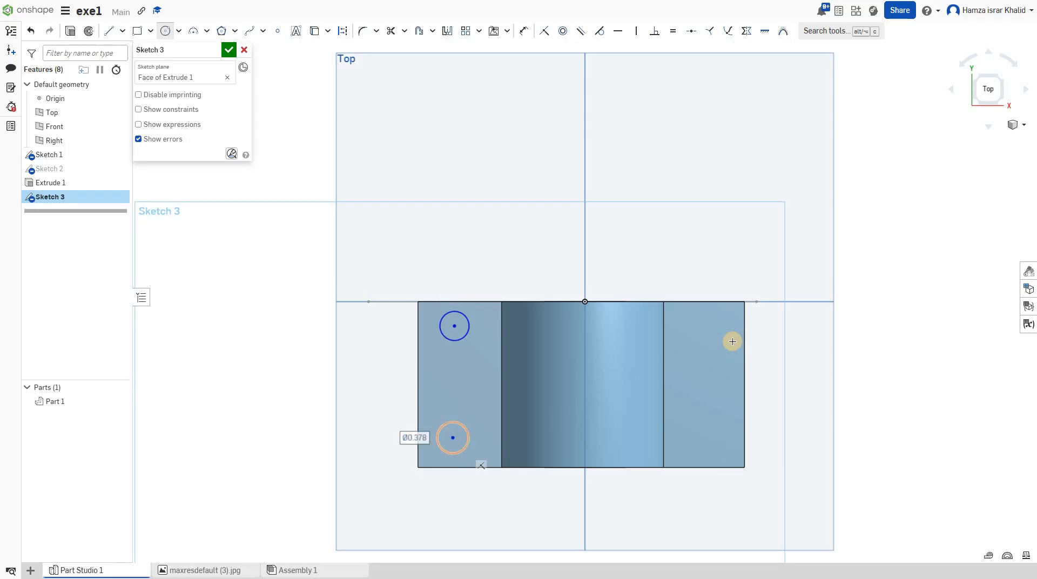
Sketch two center-point circles on the right flange, about 0.43 in in diameter near its back edge and about 0.54 in near its front edge
click(708, 325)
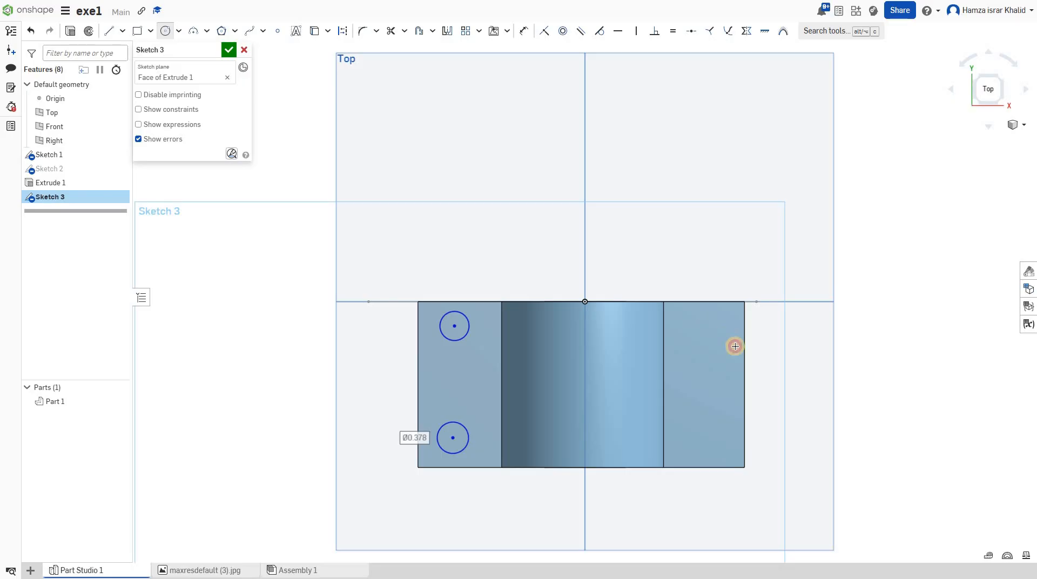
click(734, 348)
click(713, 338)
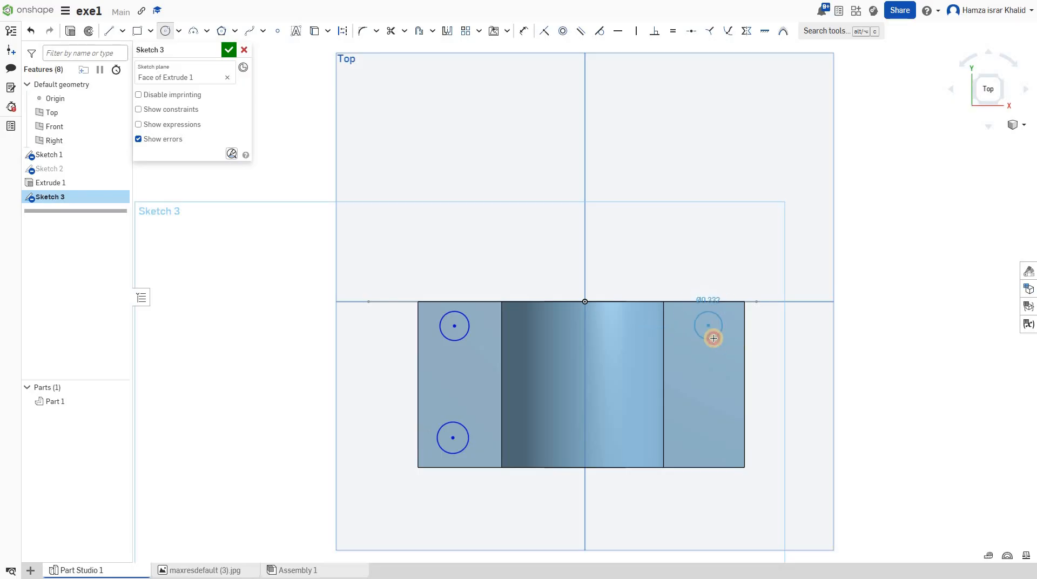
click(717, 340)
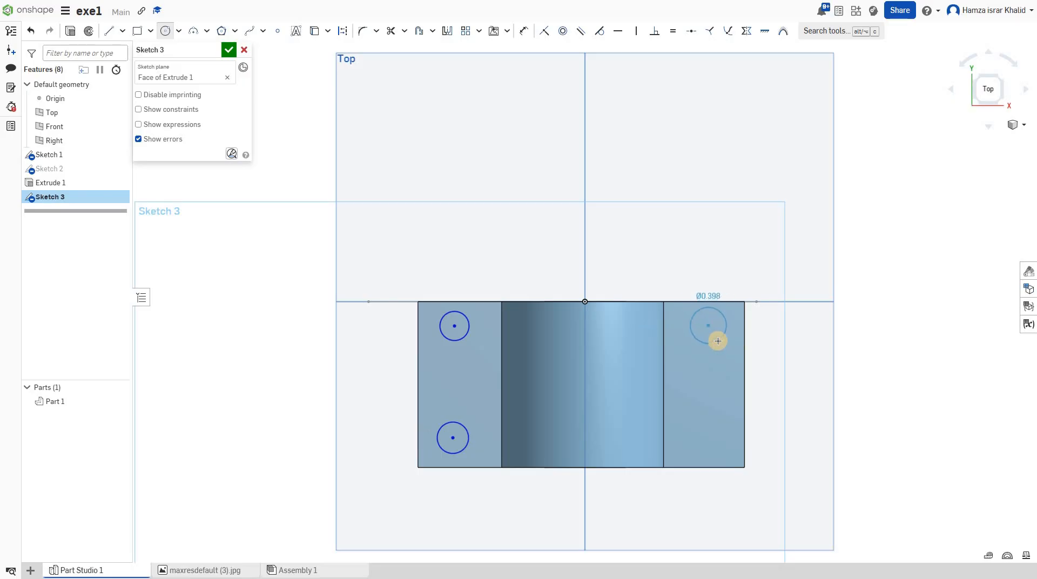
click(707, 426)
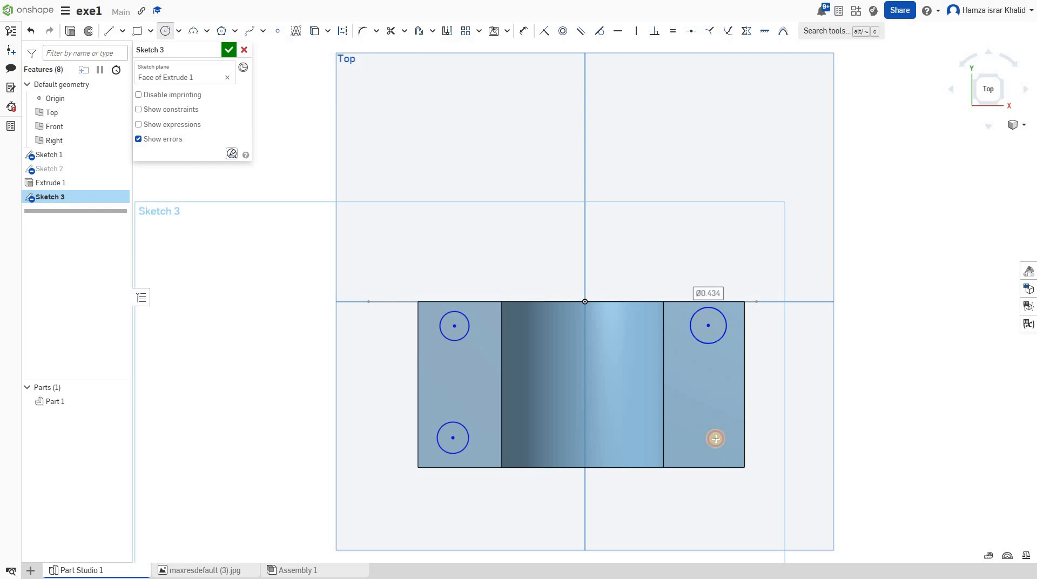
click(719, 445)
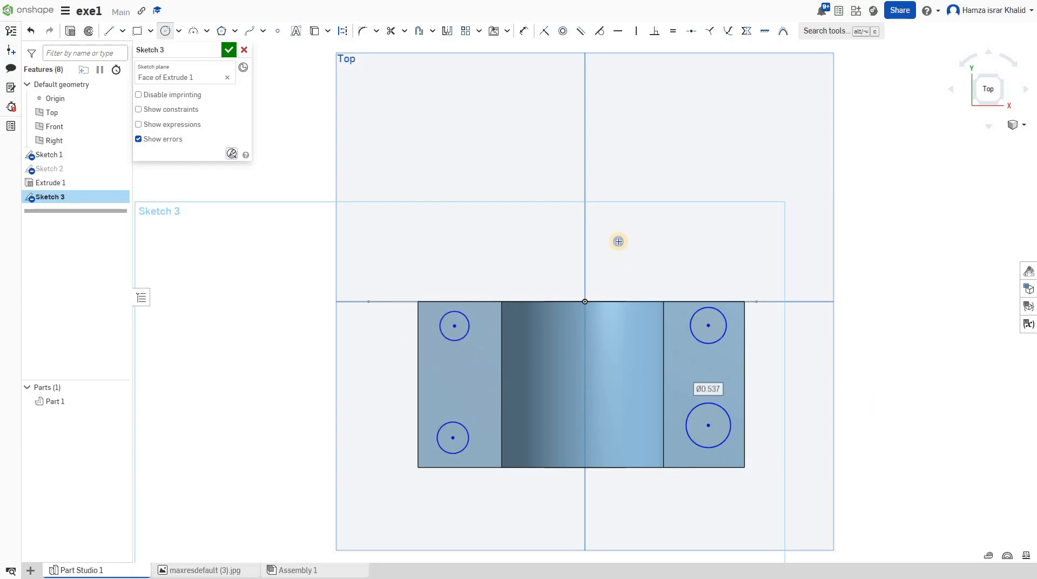
Change the hole sketch's plane from the flange face to the Top plane
right_drag(621, 223, 619, 263)
click(995, 81)
click(177, 80)
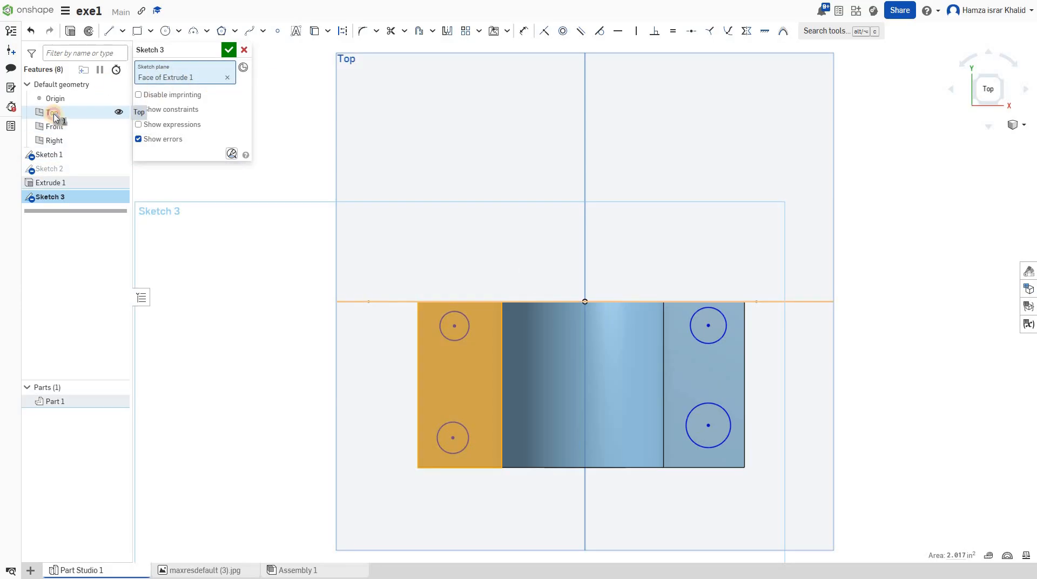
click(228, 79)
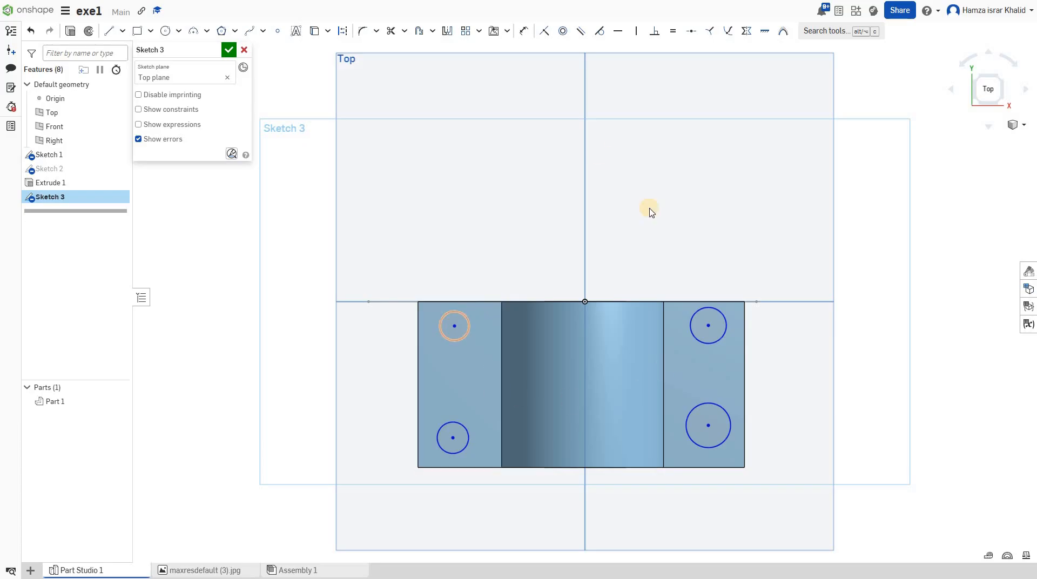
Apply Equal constraints between the two back circles and between the two front circles
click(703, 336)
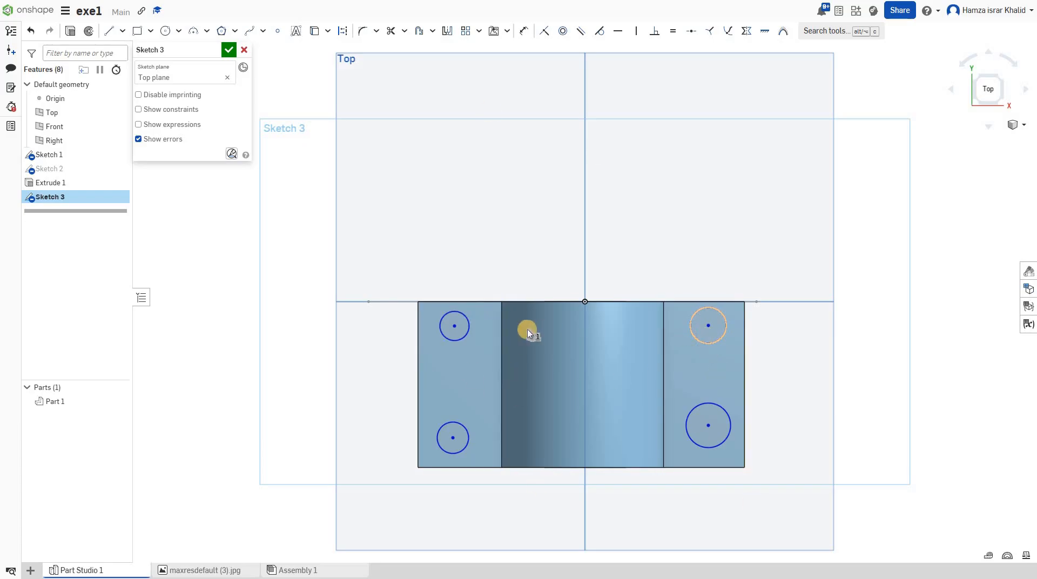
click(463, 336)
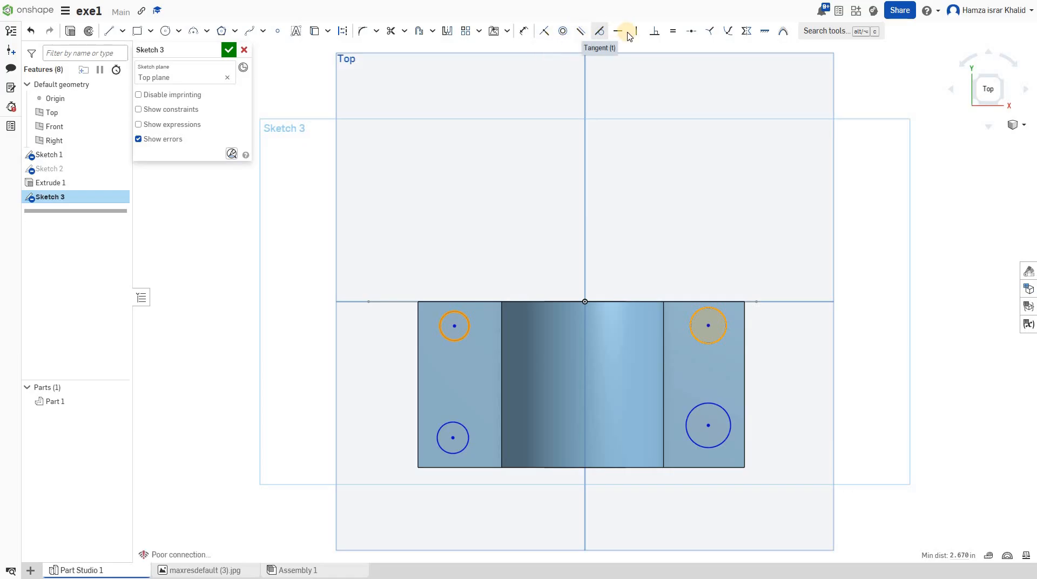
click(654, 32)
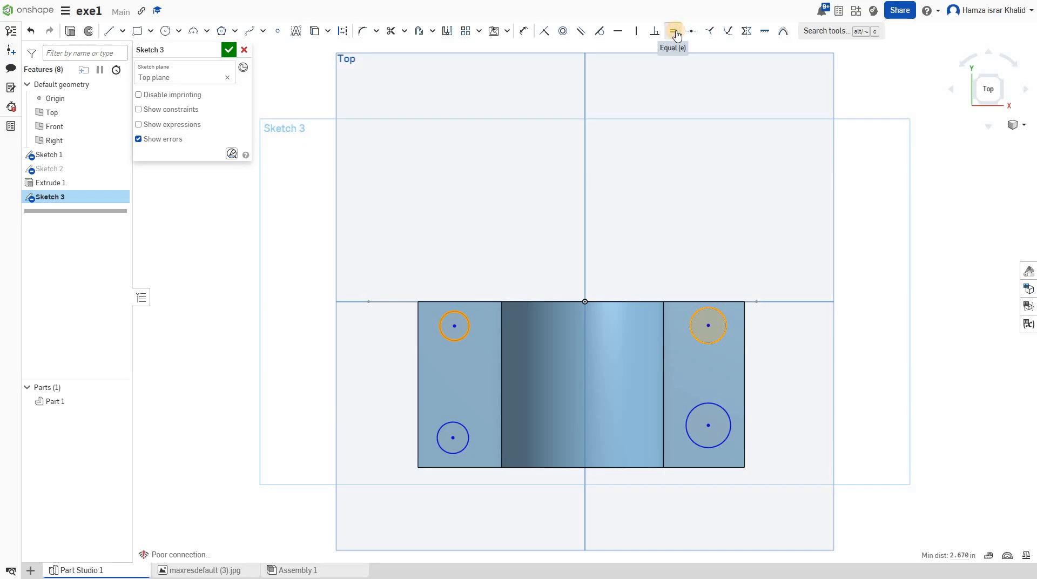
click(676, 32)
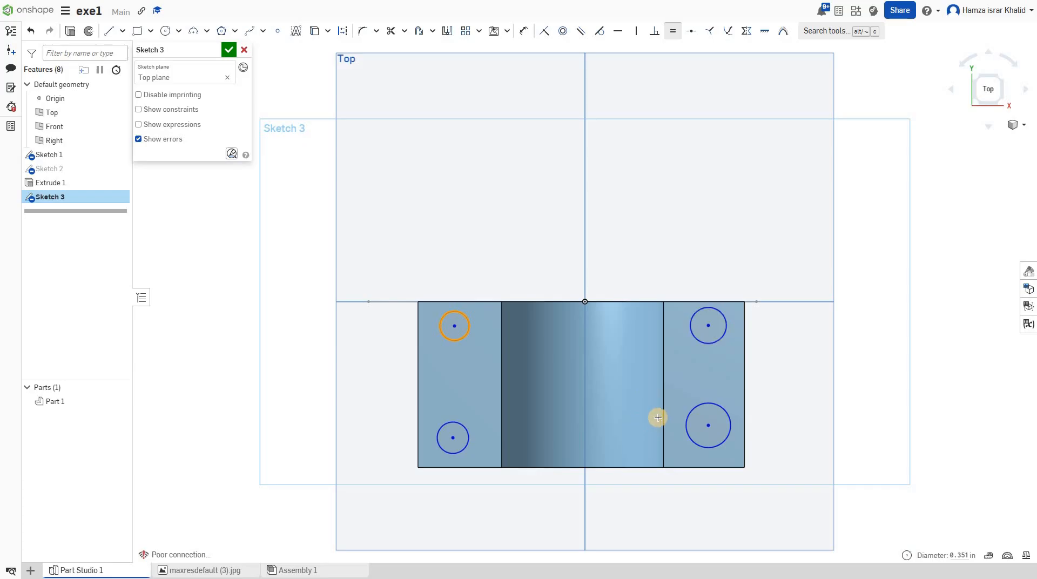
click(704, 342)
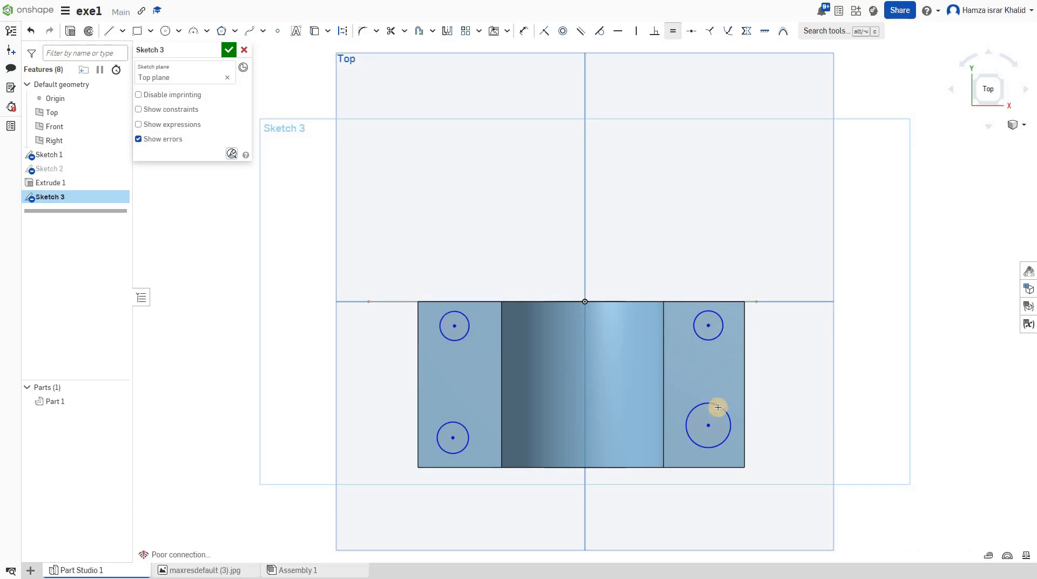
click(467, 438)
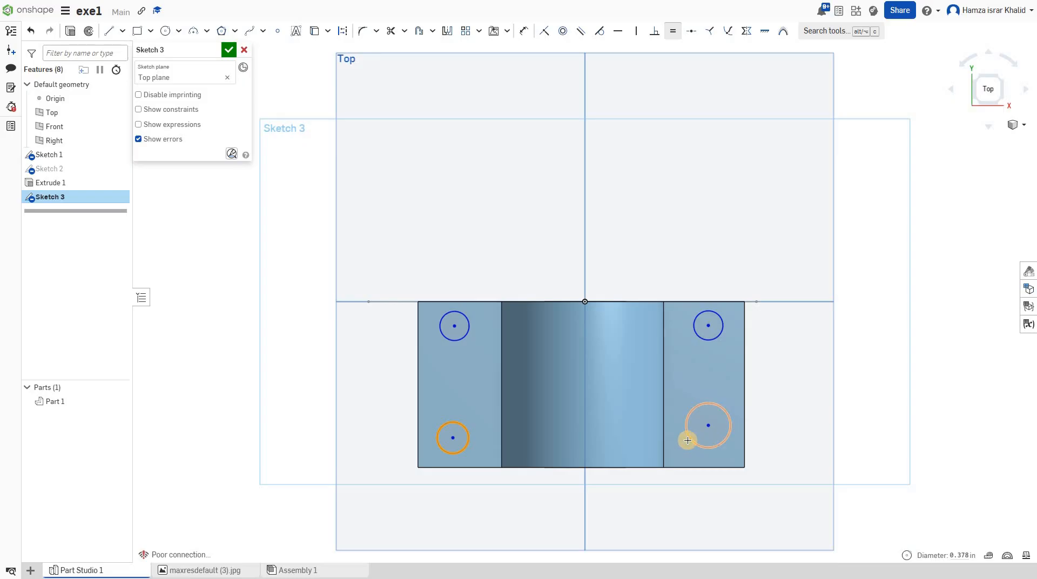
key(Escape)
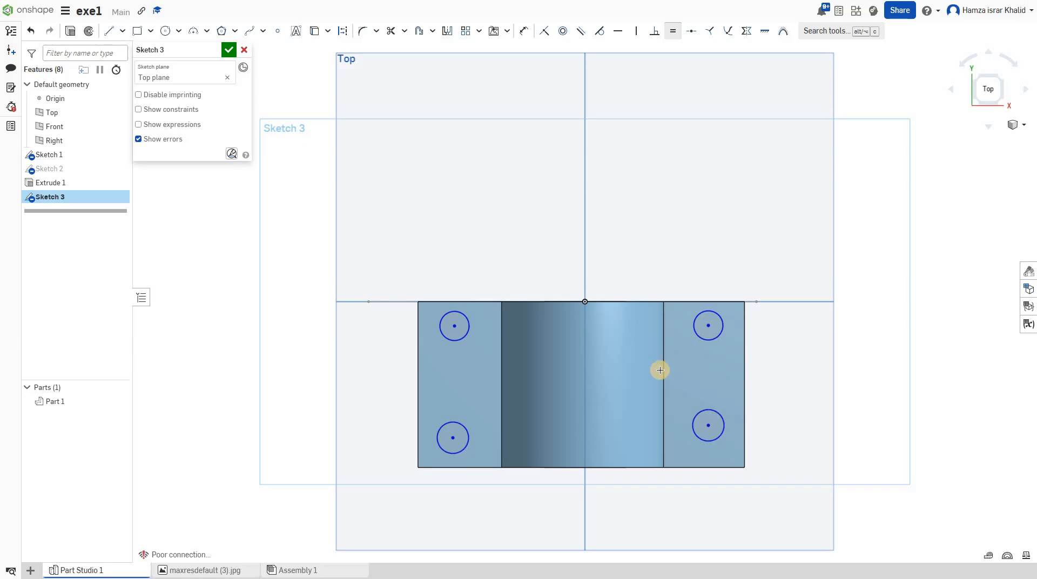
Extrude the four sketched circles downward toward the base flanges as a Remove operation
right_drag(776, 430, 770, 389)
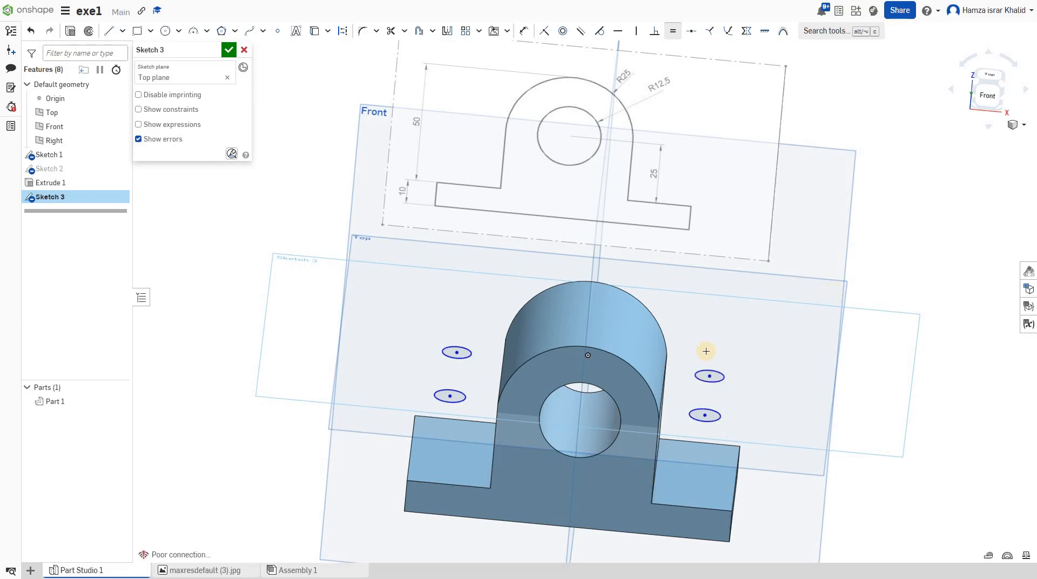
click(985, 97)
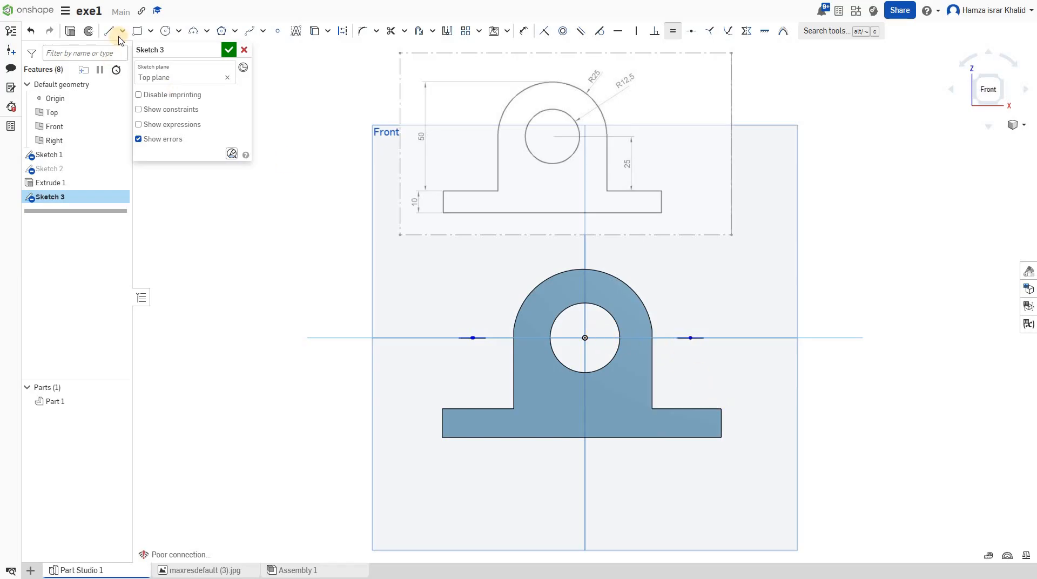
click(74, 30)
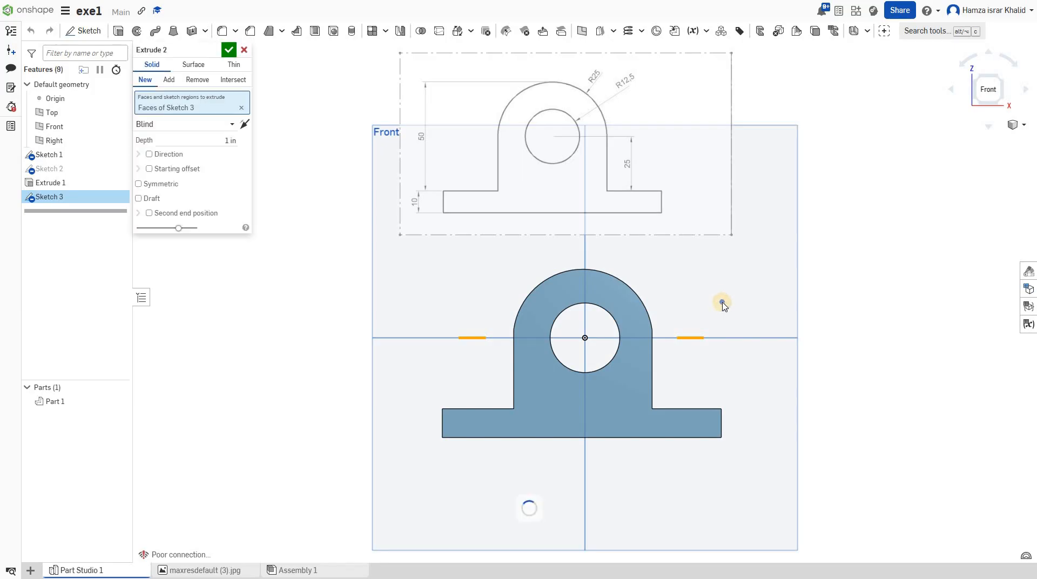
right_drag(722, 304, 720, 316)
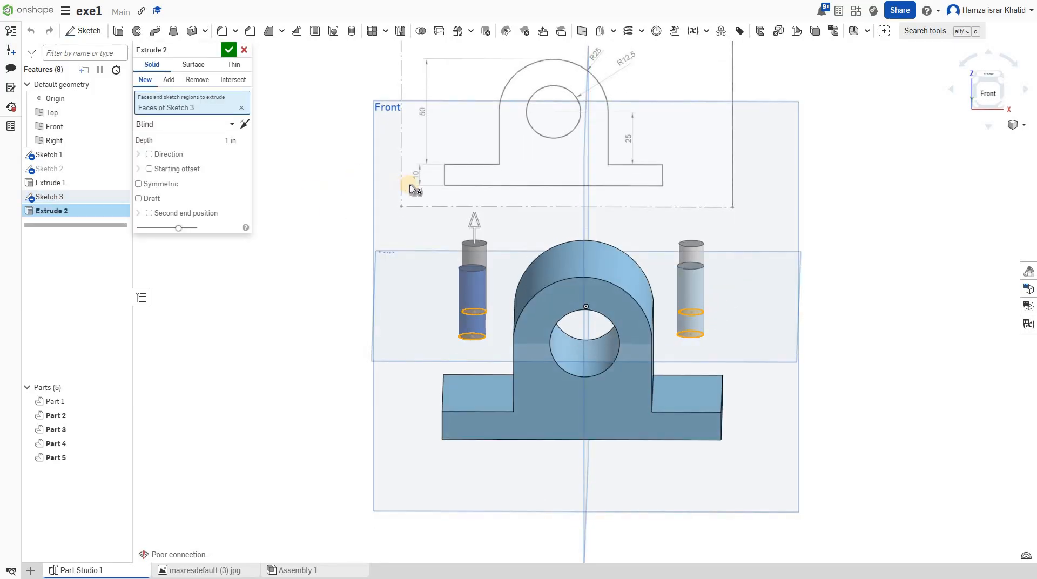
click(244, 124)
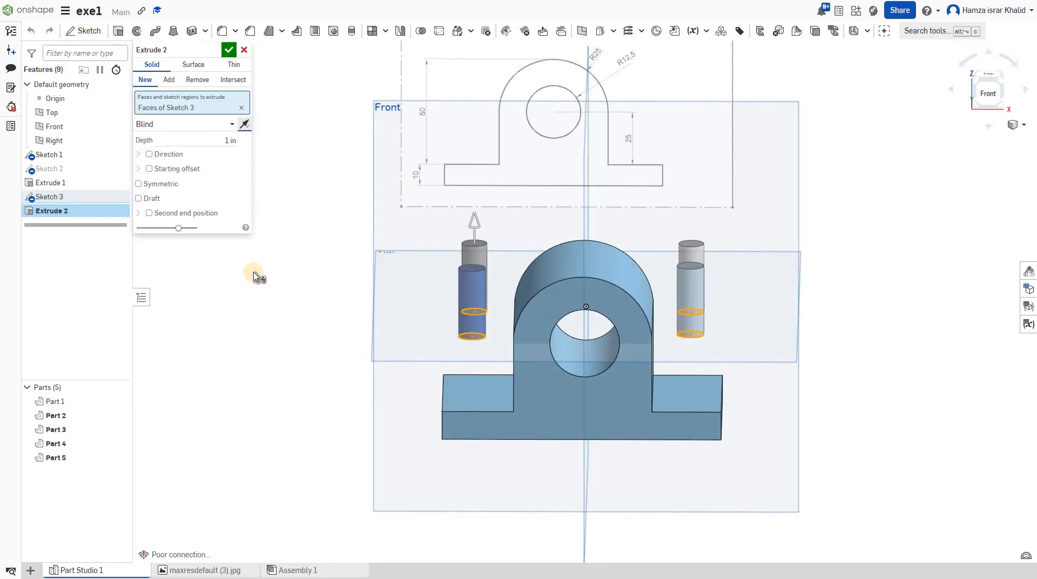
click(198, 79)
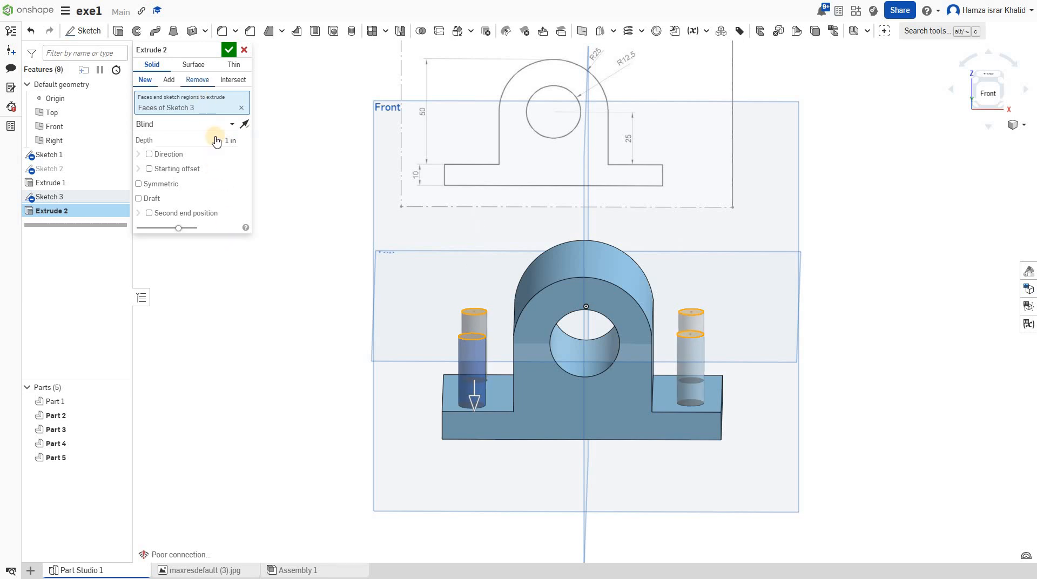
click(205, 116)
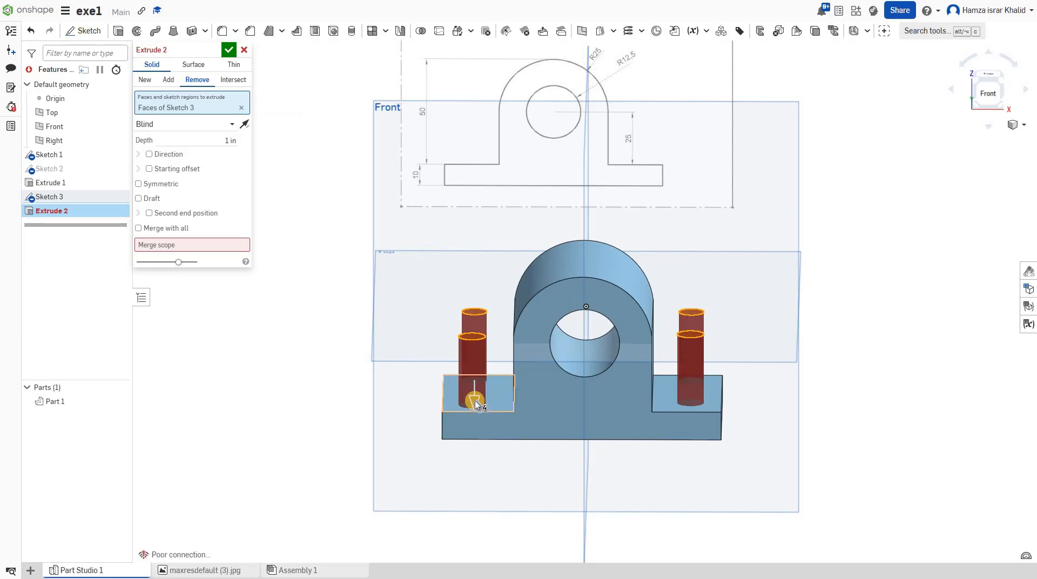
Extend the cut to a blind depth of about 2.76 in, with the bracket as merge scope, and accept it
drag(474, 440, 475, 521)
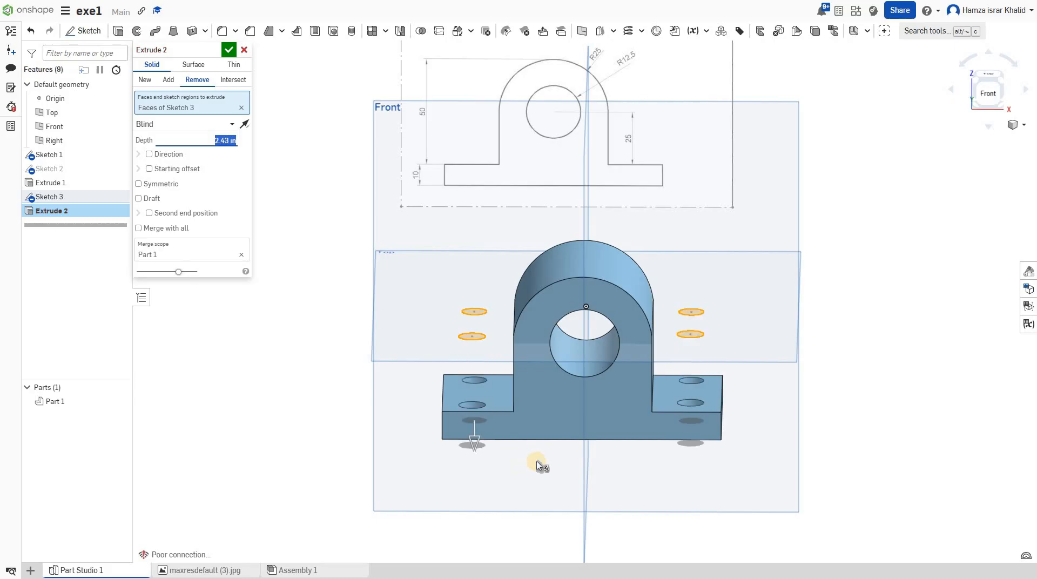
right_drag(536, 461, 516, 454)
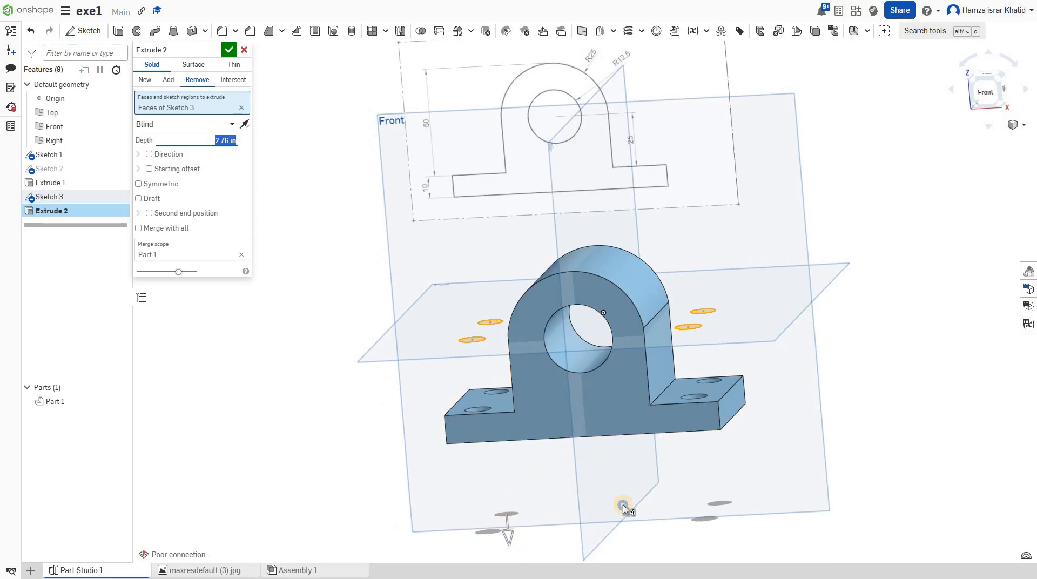
right_drag(623, 505, 773, 463)
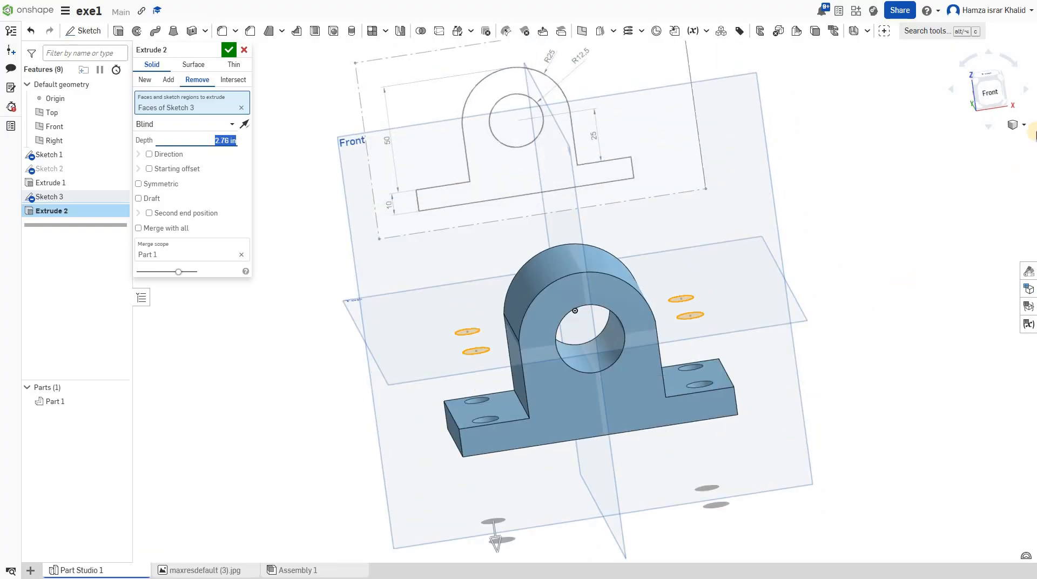
click(959, 142)
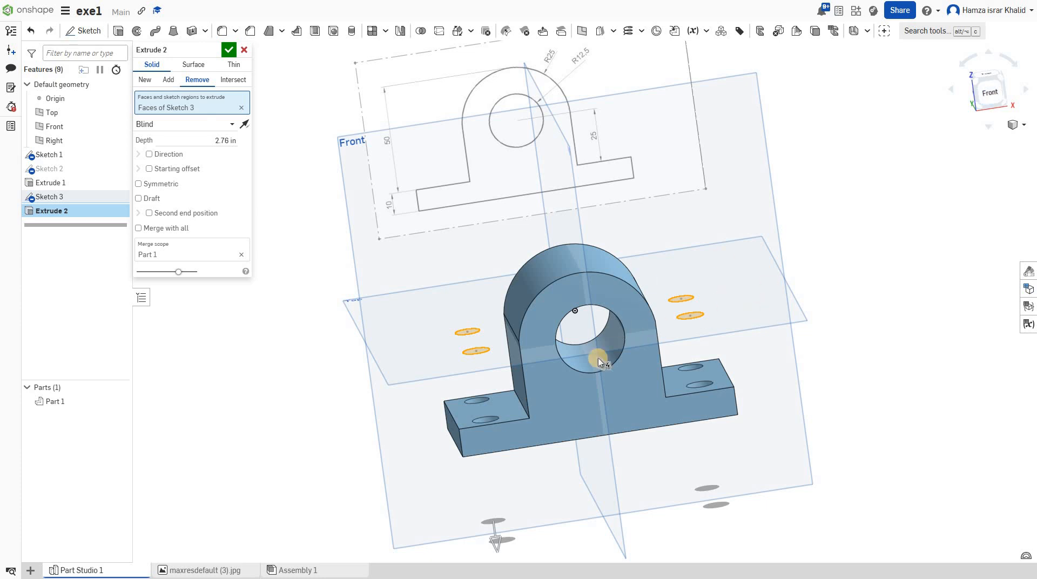
click(994, 88)
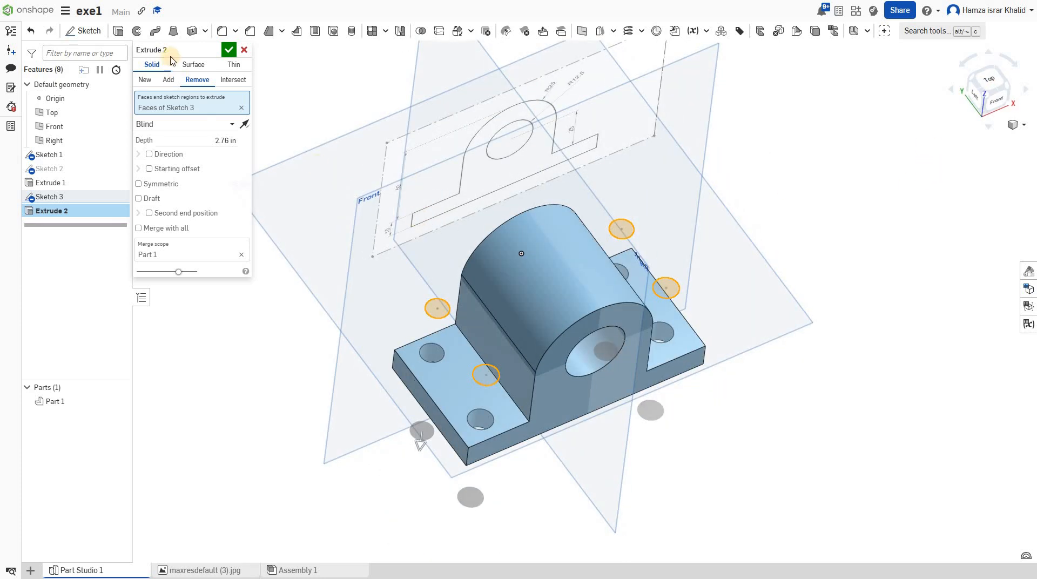
click(228, 48)
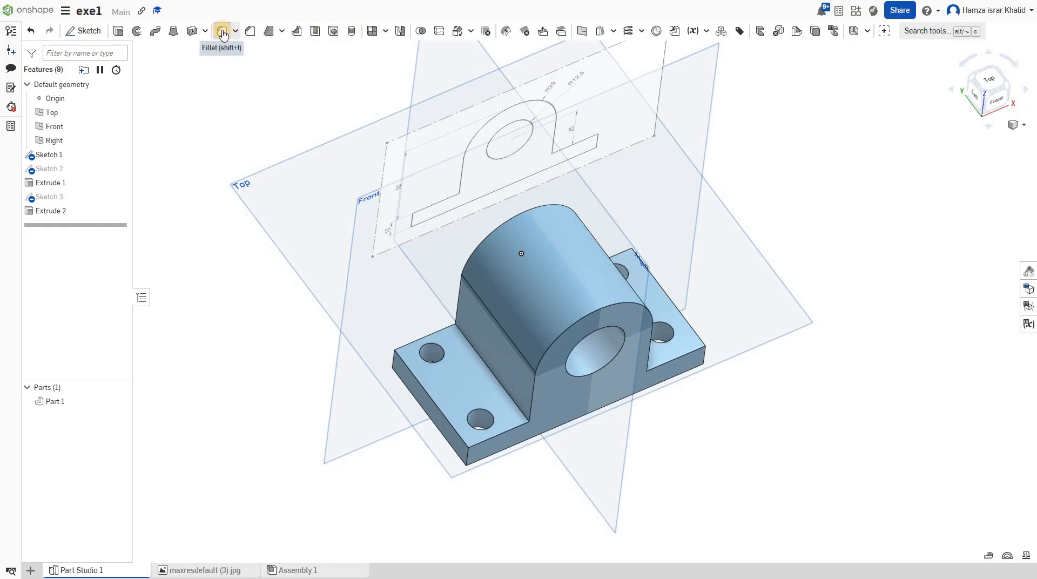
Fillet the front vertical corner edge of the base's left flange with a 0.5 in radius
key(shift+f)
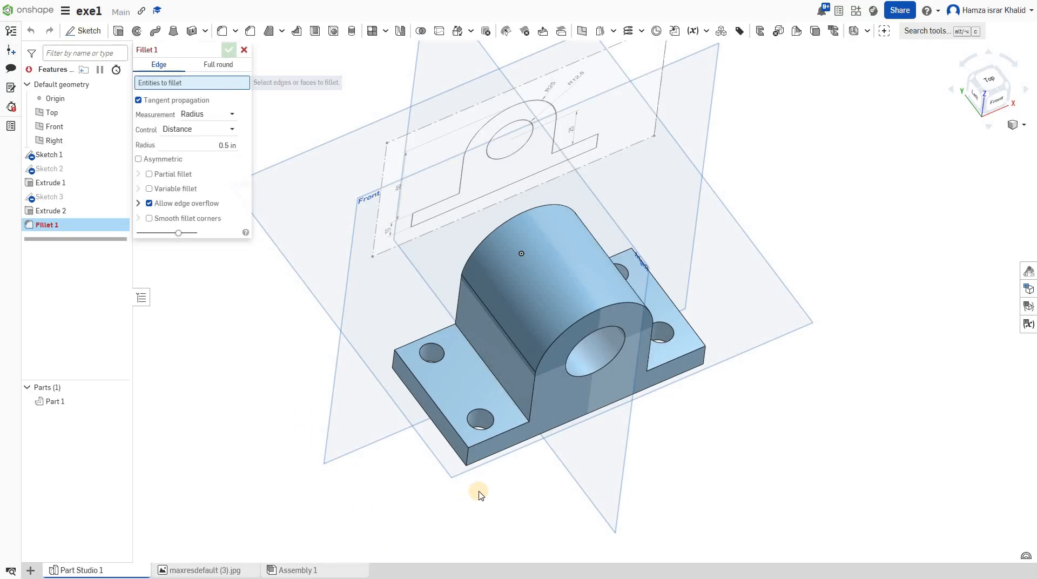
click(468, 458)
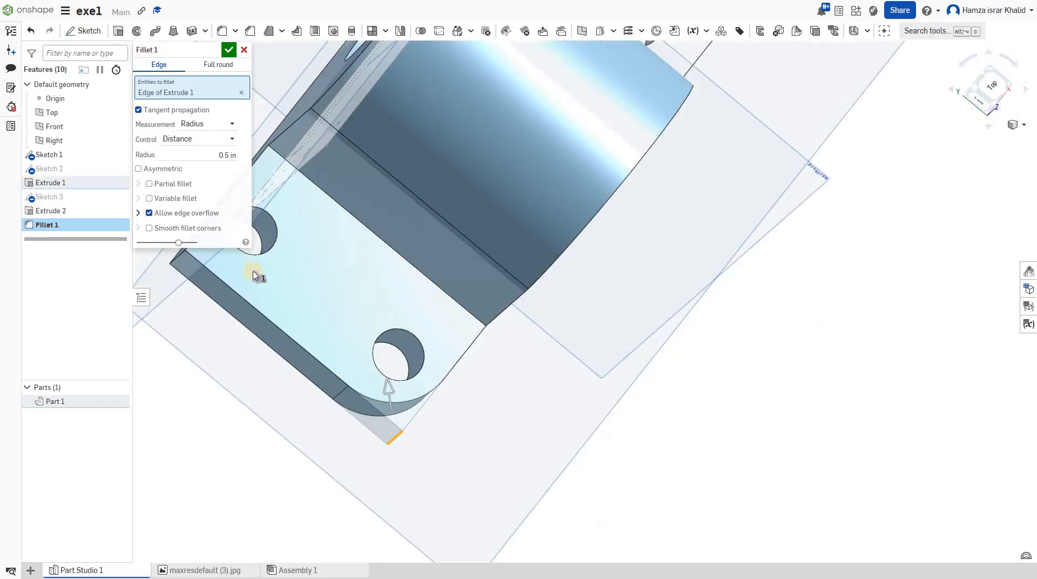
click(224, 55)
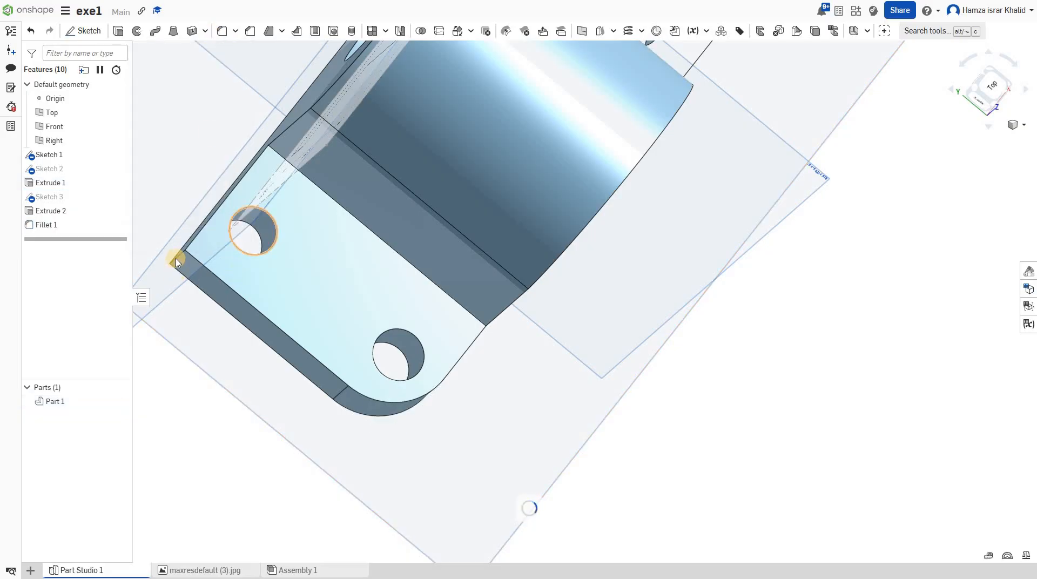
Start a second fillet with a 0.5 in radius on the back vertical corner edge of the base's left flange
click(176, 259)
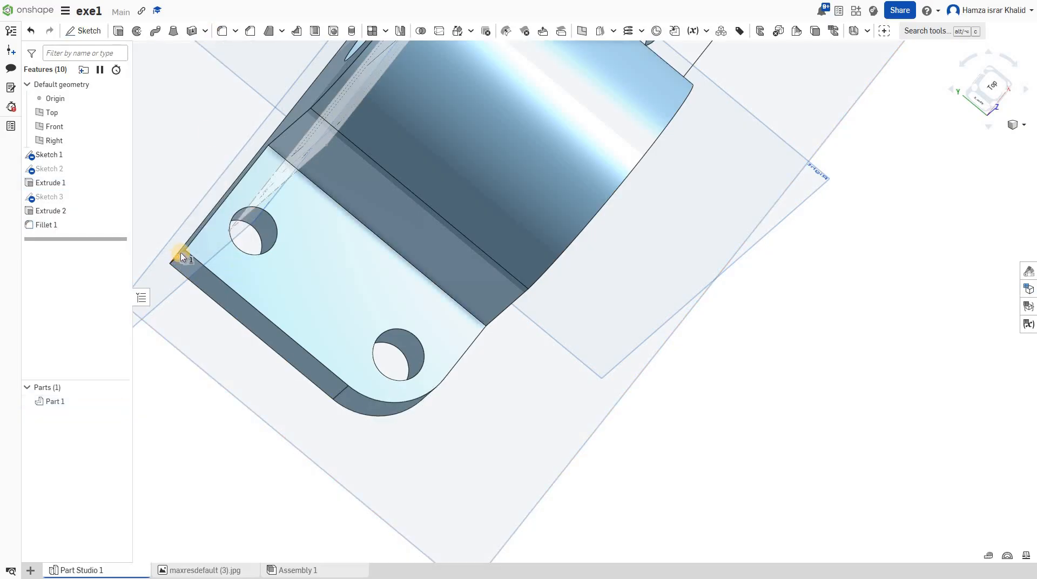
click(178, 260)
right_drag(226, 290, 200, 260)
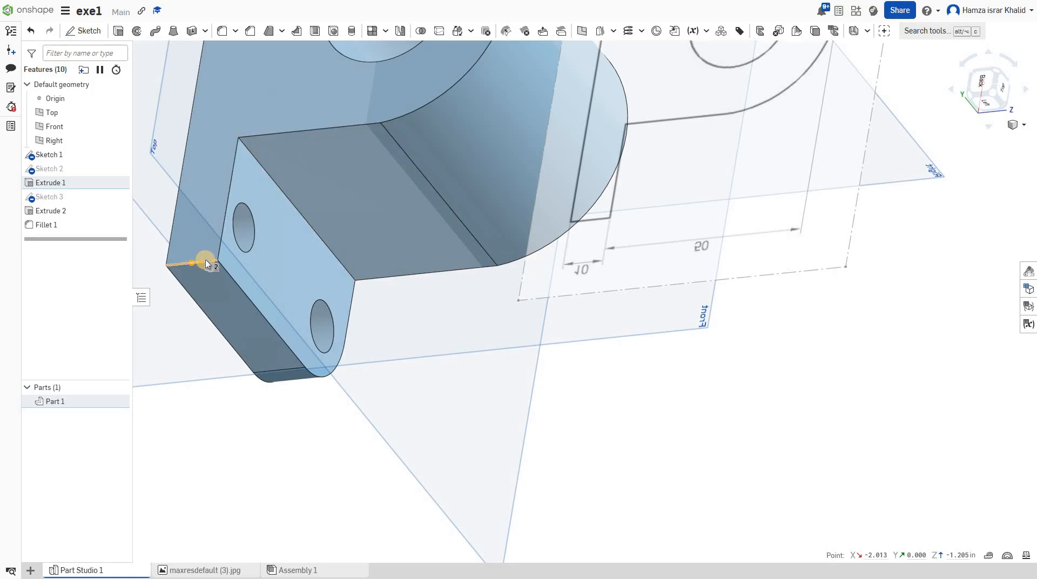
click(206, 261)
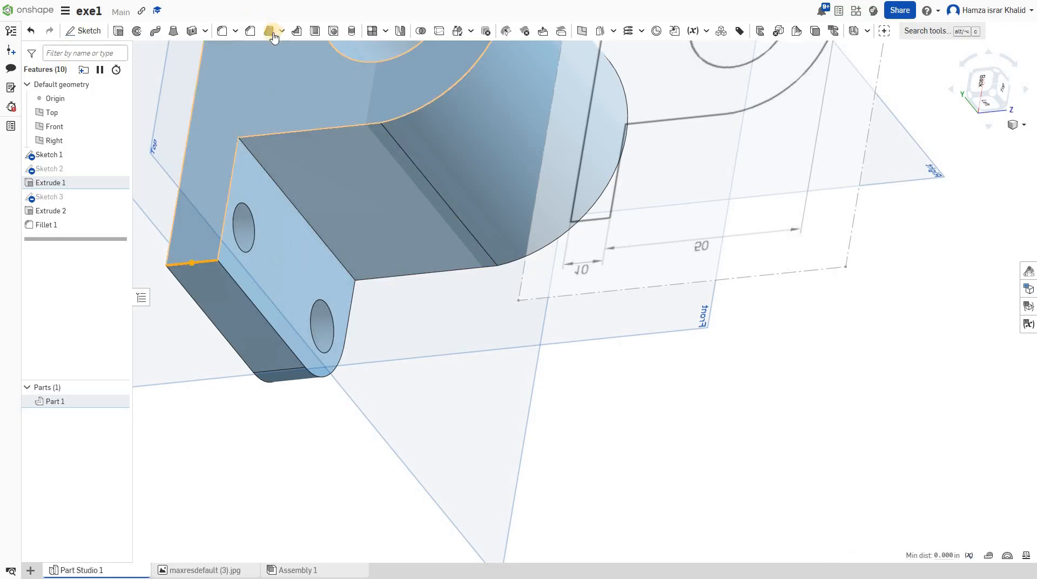
click(219, 32)
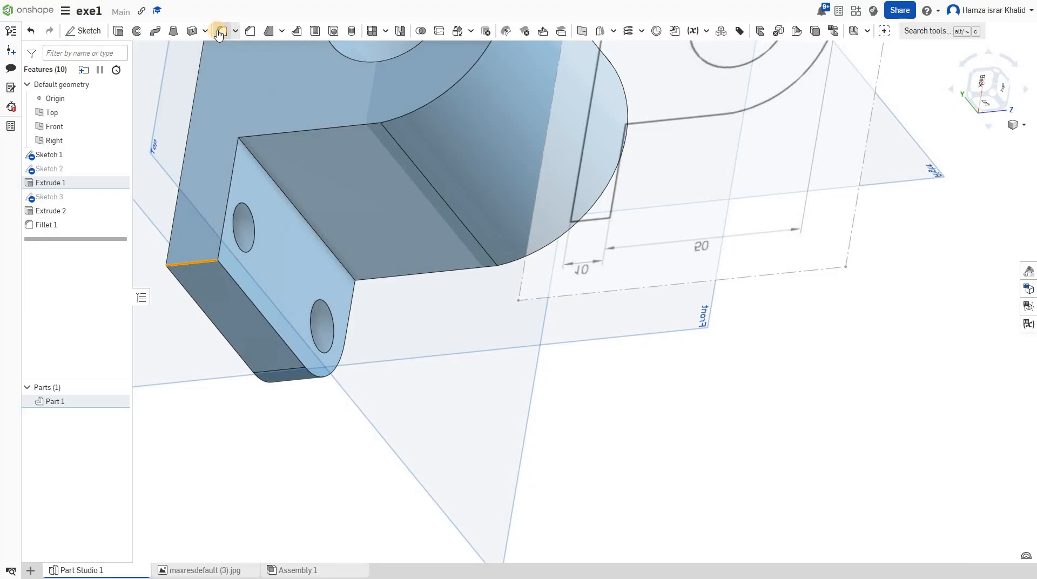
click(386, 335)
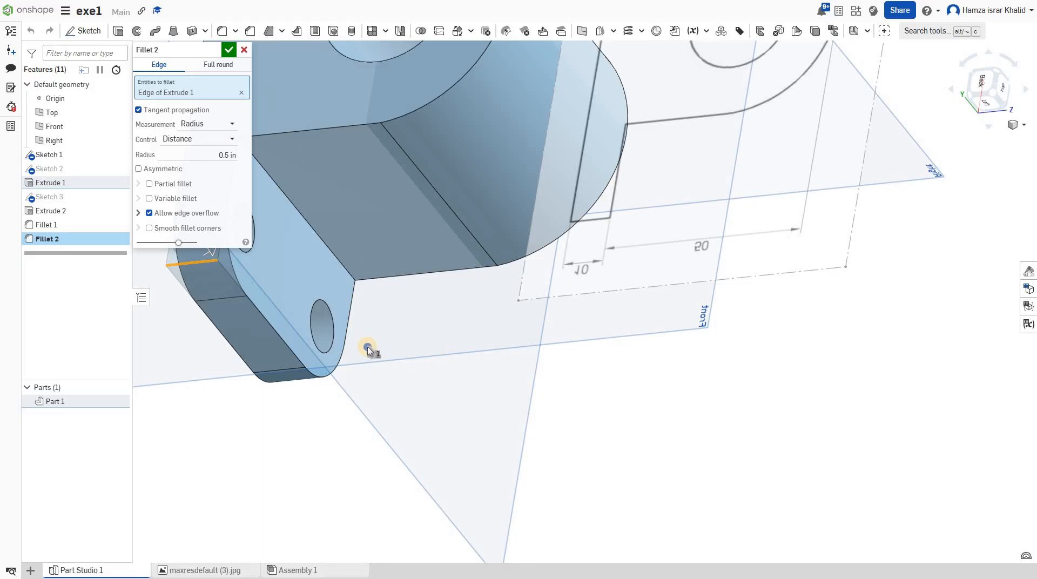
Add the front vertical corner edge of the base's right flange to the fillet selection
right_drag(367, 345, 583, 231)
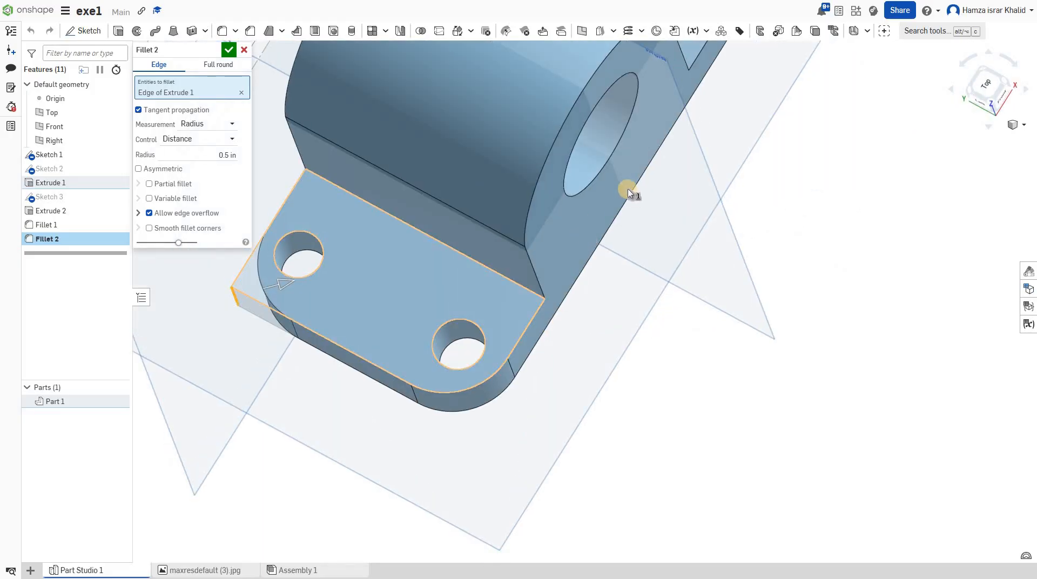
scroll(628, 190, down, 6)
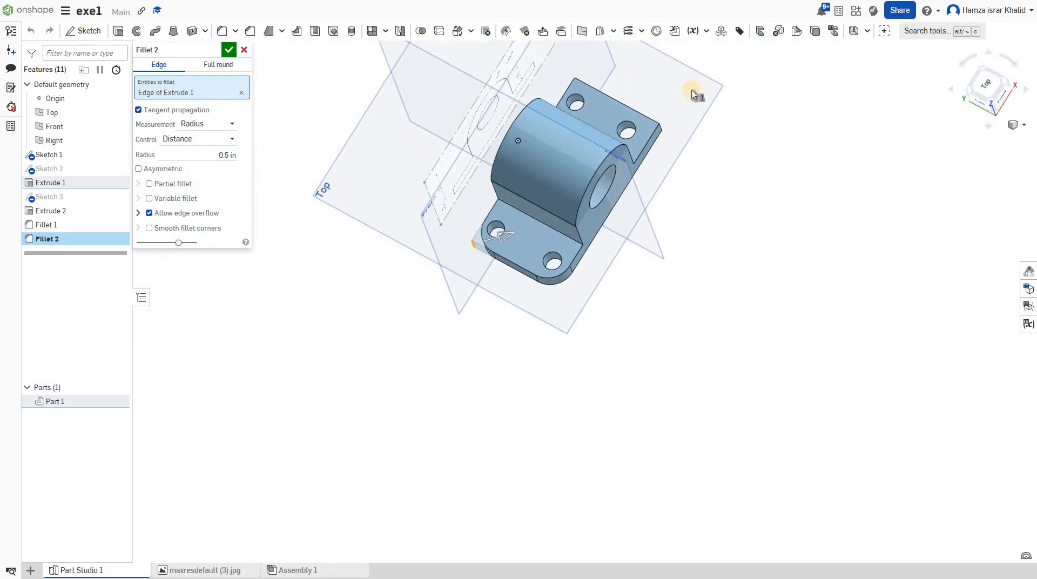
scroll(660, 219, up, 5)
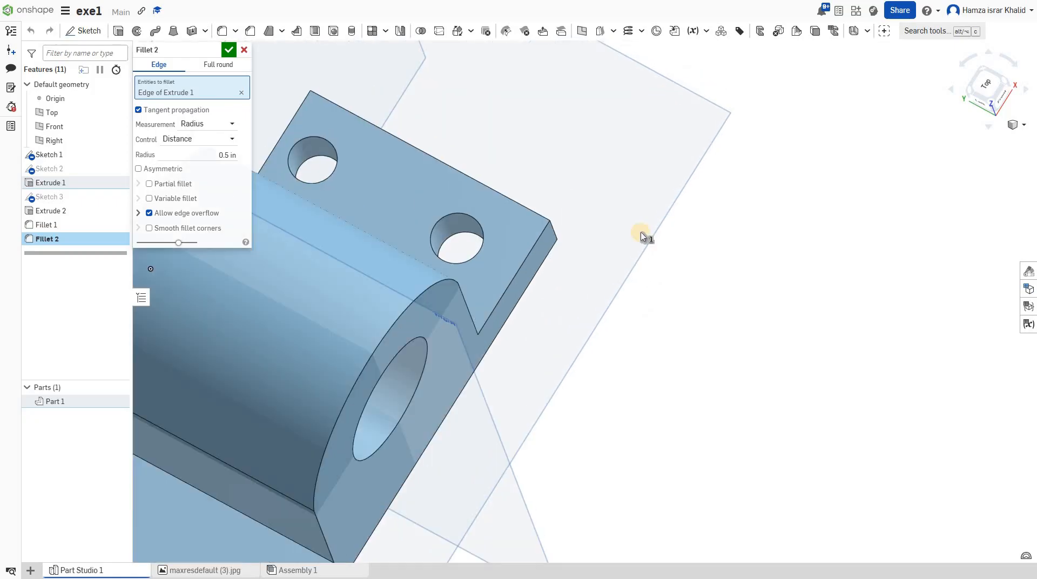
right_drag(641, 231, 200, 522)
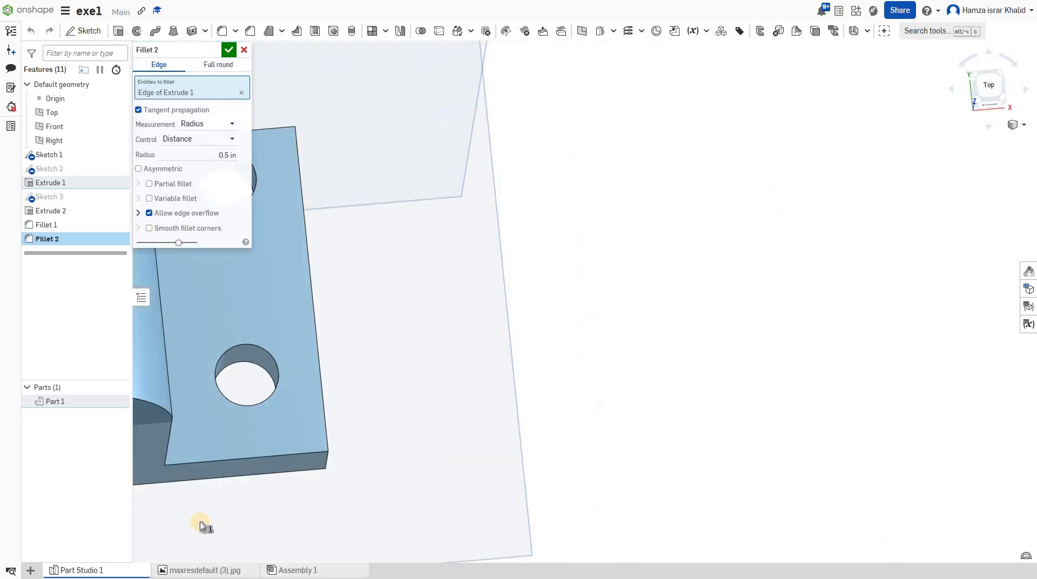
scroll(199, 522, down, 2)
scroll(201, 520, up, 7)
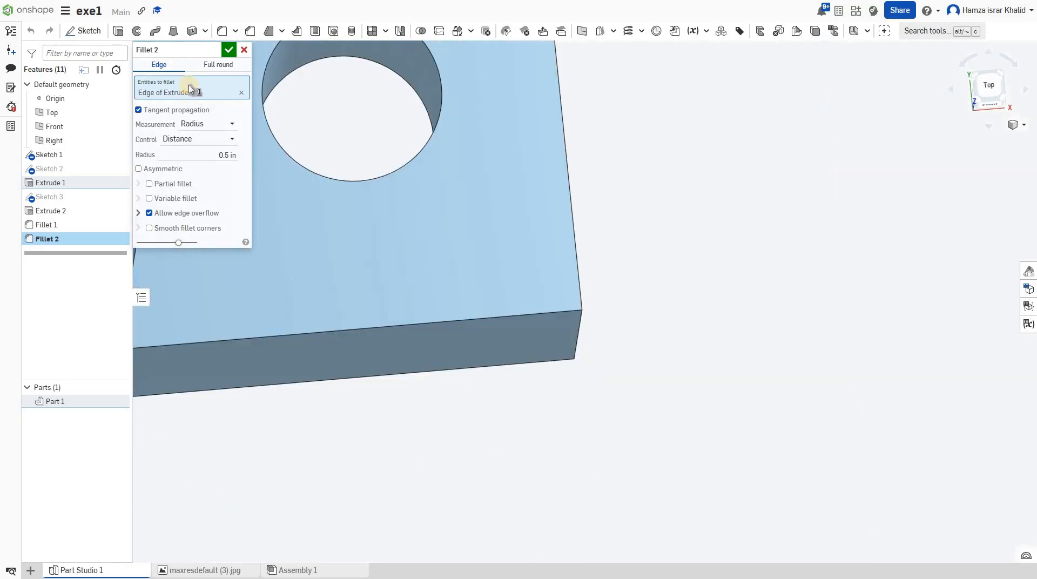
click(578, 337)
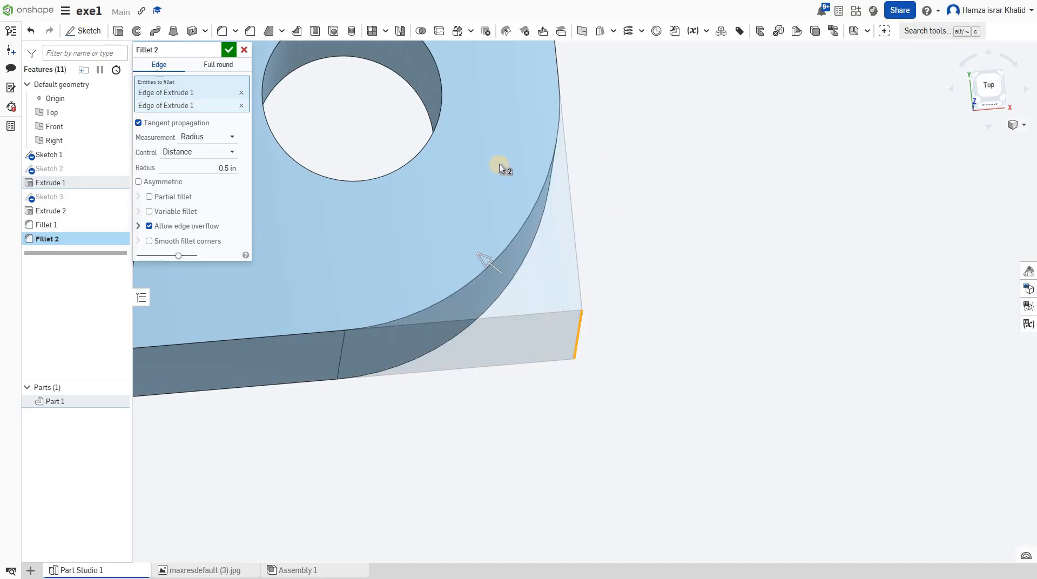
Add the back vertical corner edge of the right flange to the fillet selection and accept the fillet
scroll(505, 96, down, 10)
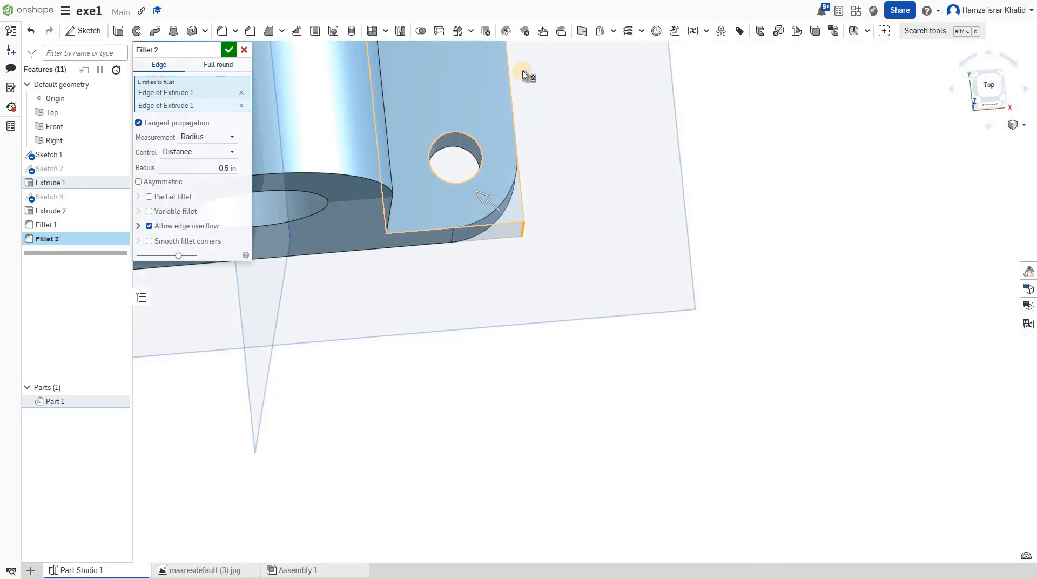
scroll(517, 70, up, 10)
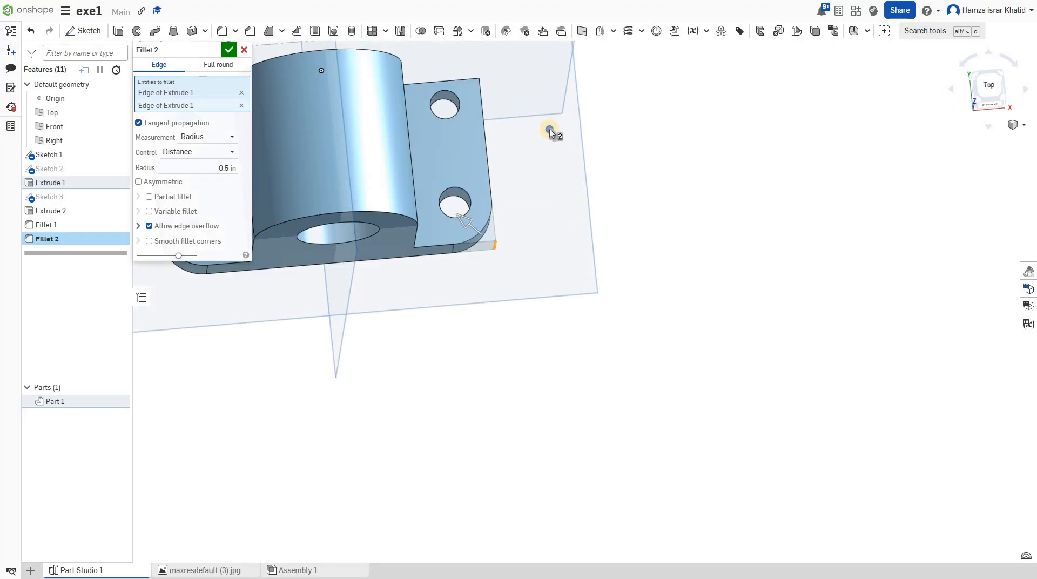
right_drag(510, 148, 392, 125)
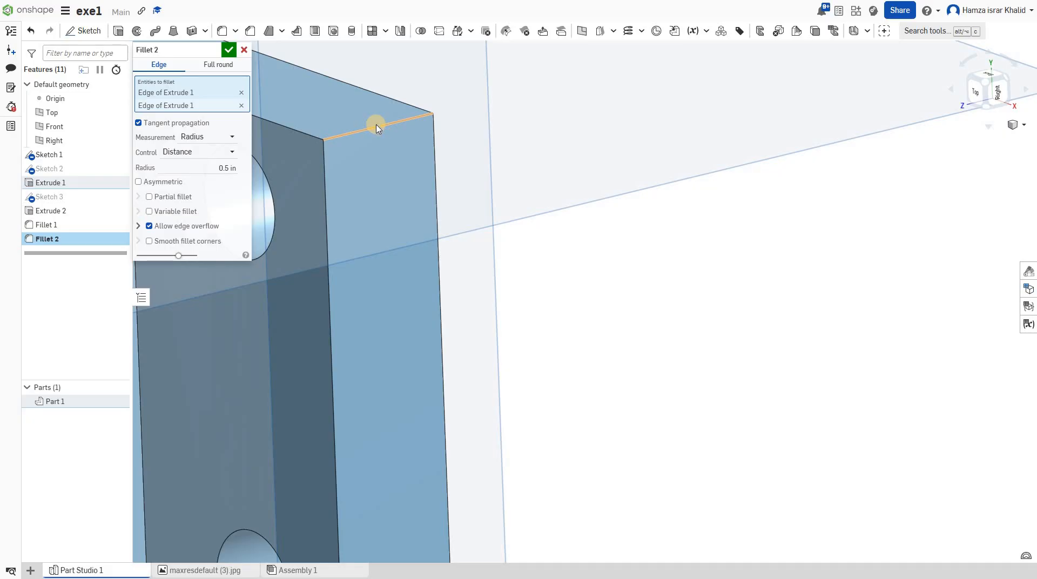
click(376, 125)
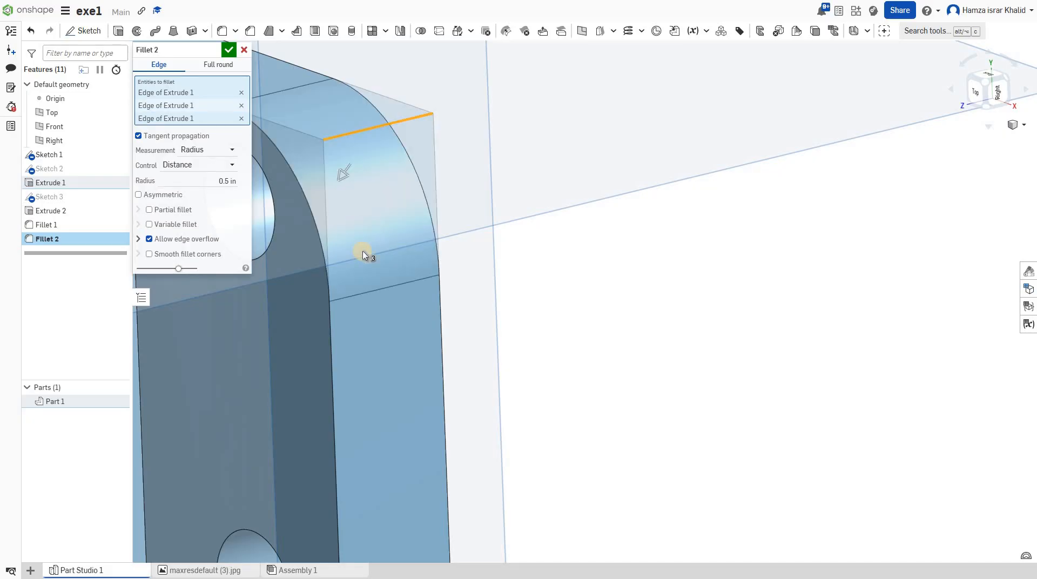
scroll(390, 270, down, 6)
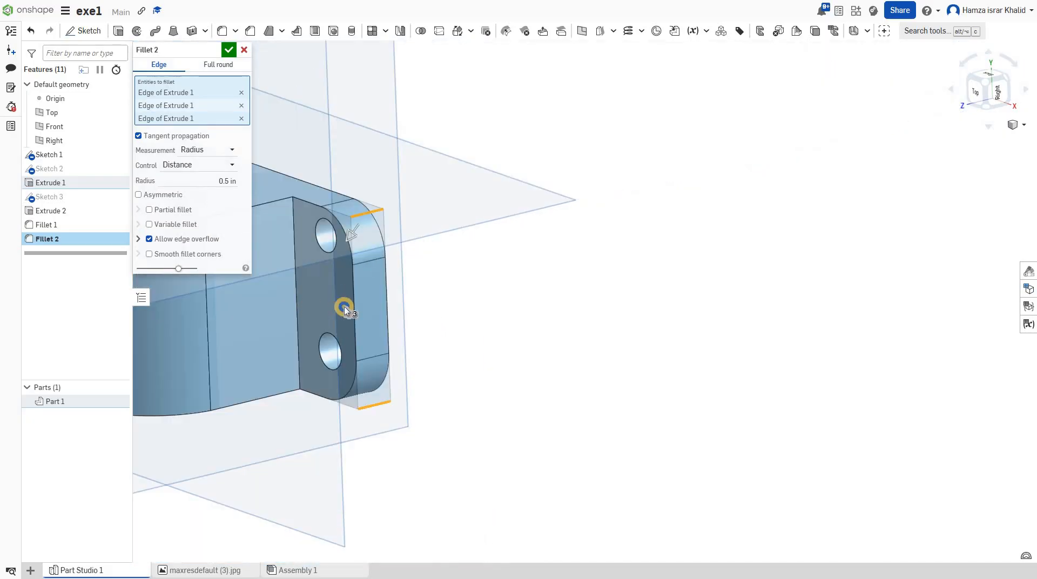
scroll(409, 289, down, 5)
right_drag(409, 289, 390, 278)
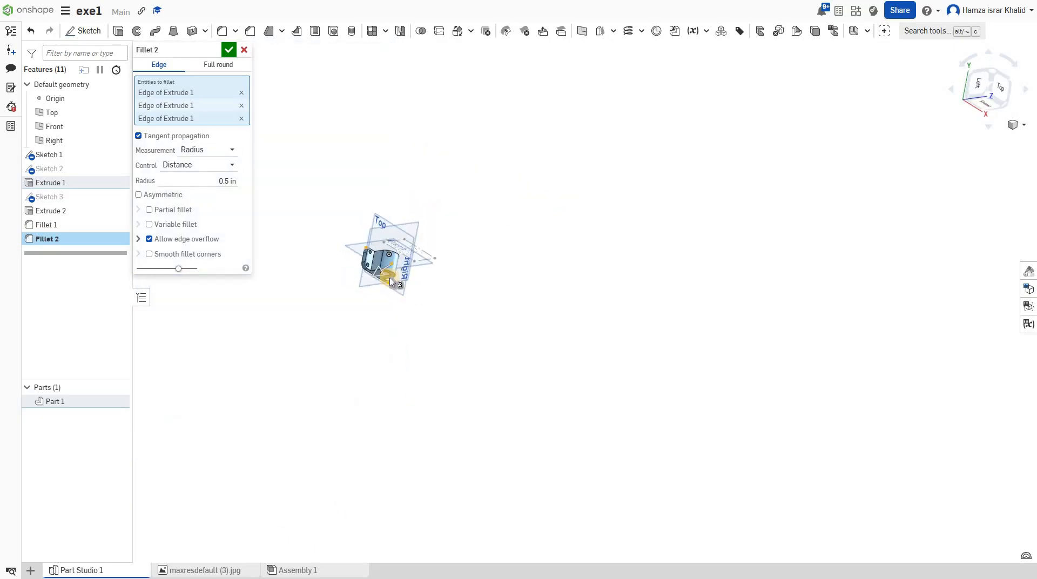
scroll(466, 274, up, 10)
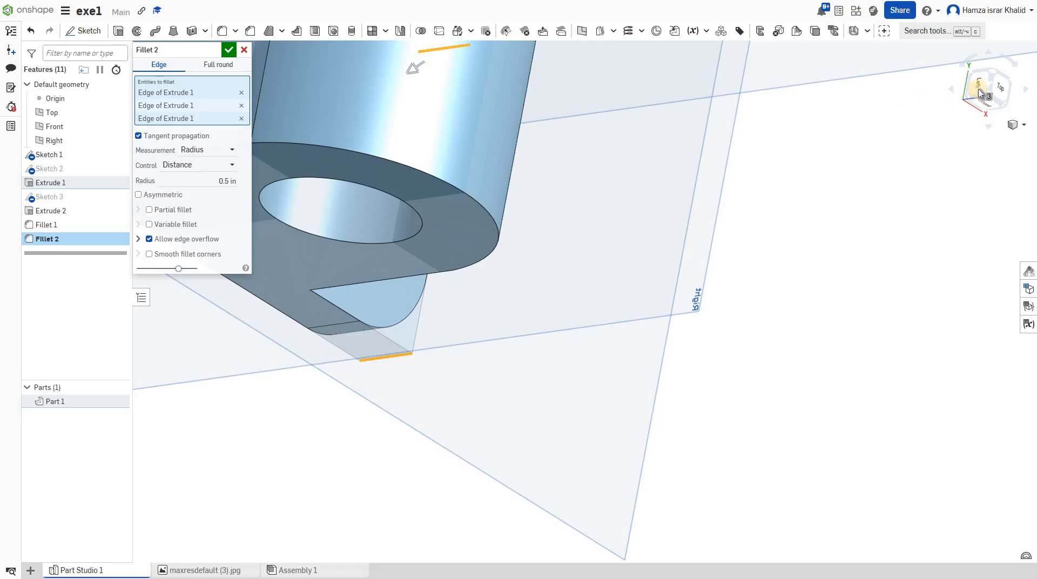
click(997, 110)
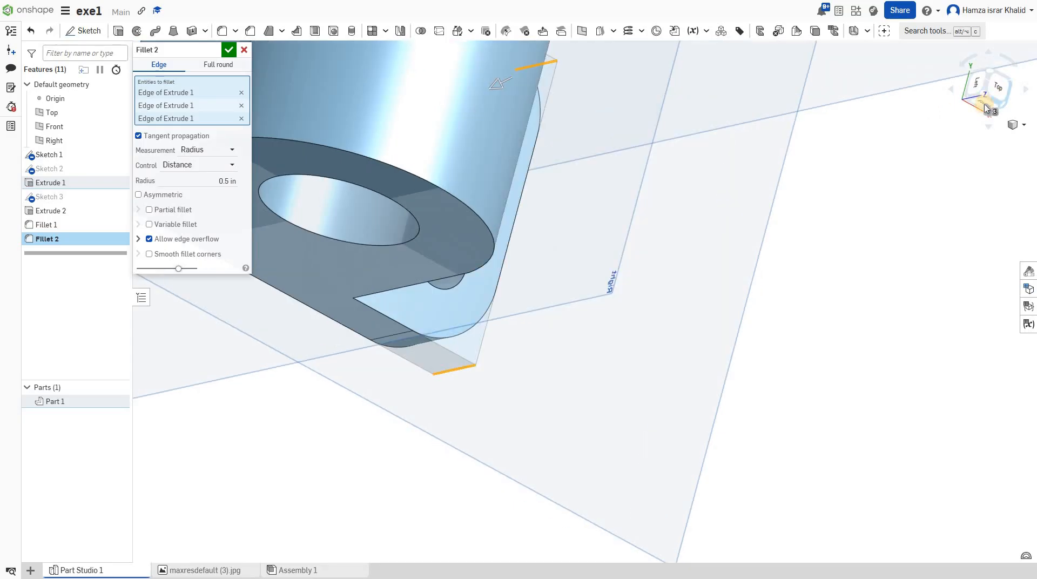
click(984, 103)
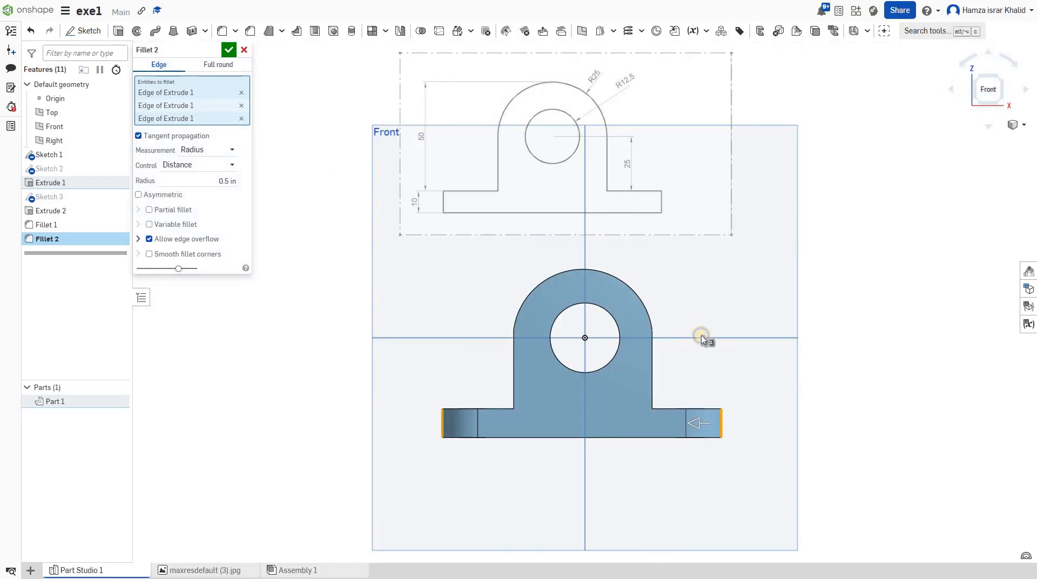
mouse_move(698, 351)
right_down()
mouse_move(737, 367)
mouse_move(662, 359)
mouse_move(615, 368)
mouse_move(581, 391)
mouse_move(686, 406)
mouse_move(710, 377)
mouse_move(665, 409)
mouse_move(687, 412)
mouse_move(662, 436)
right_up()
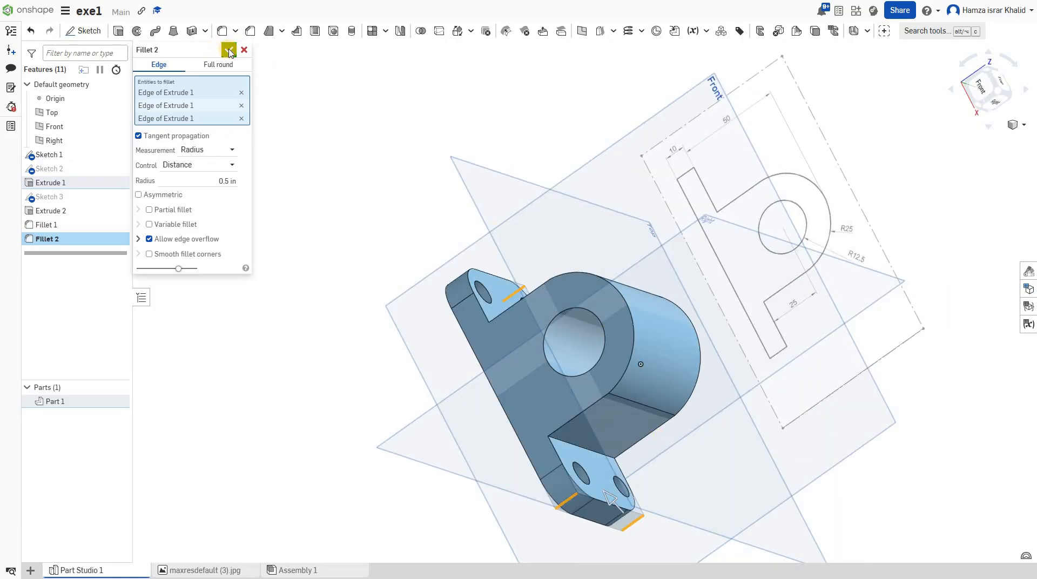
click(93, 263)
Open the export settings for Part 1 and set the file format to STEP
click(575, 357)
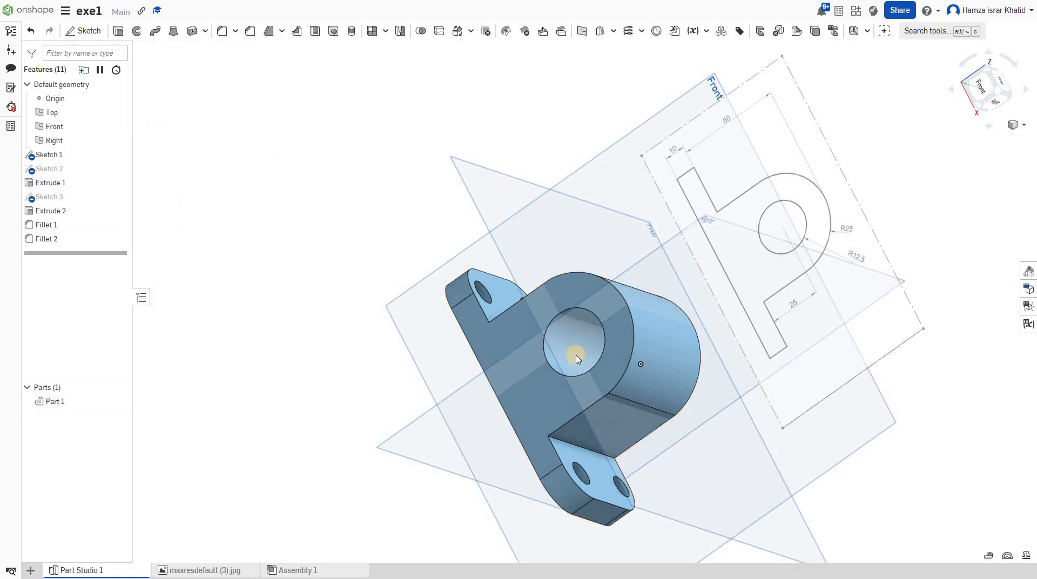
click(576, 356)
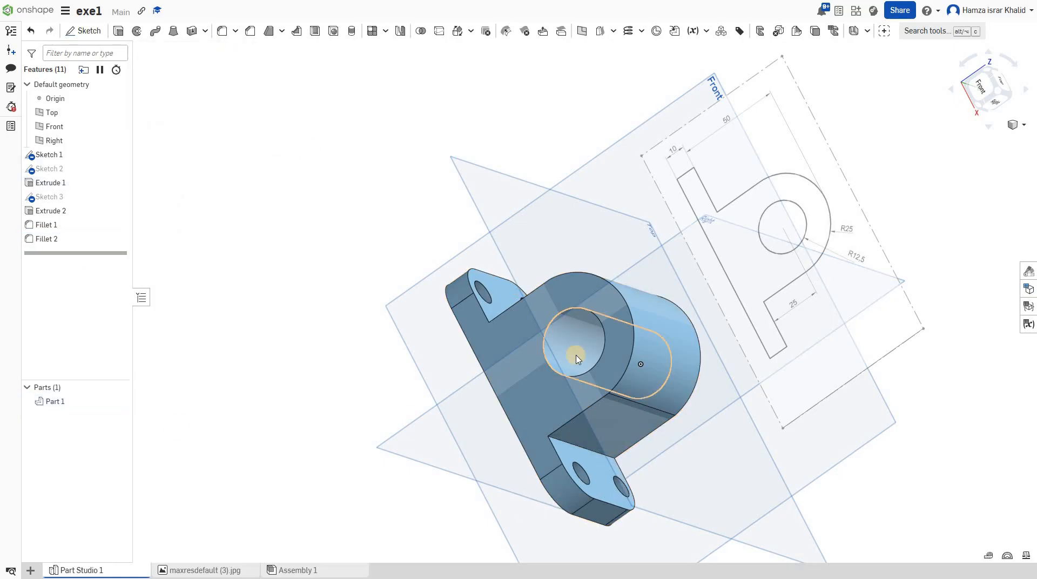
right_click(79, 404)
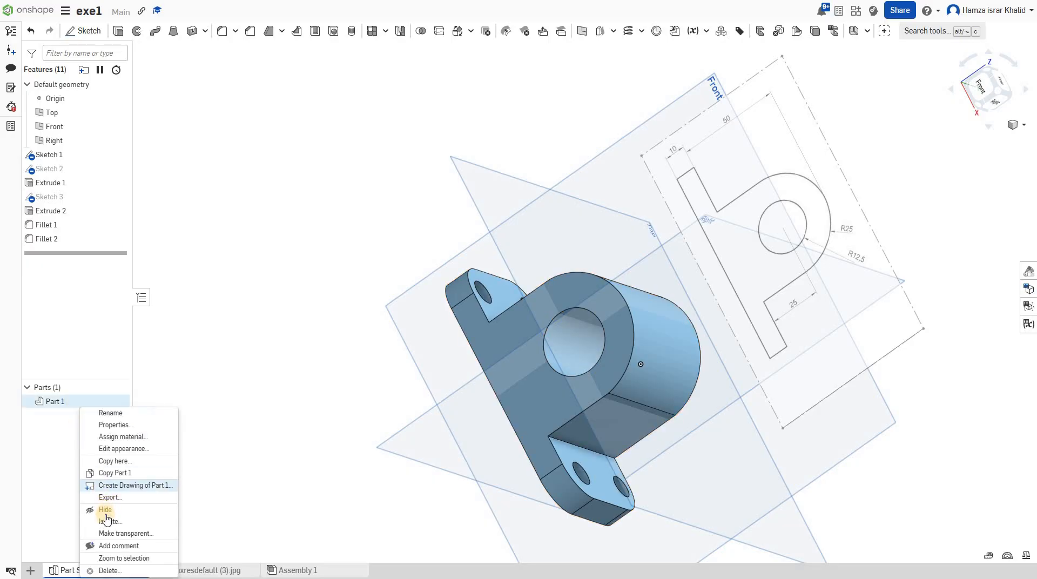
click(119, 500)
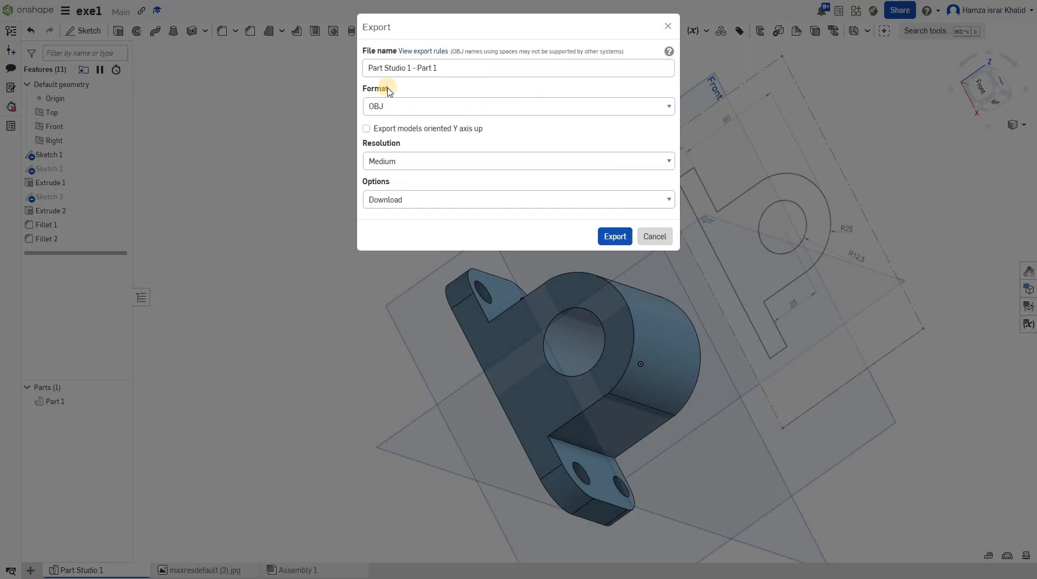
click(388, 108)
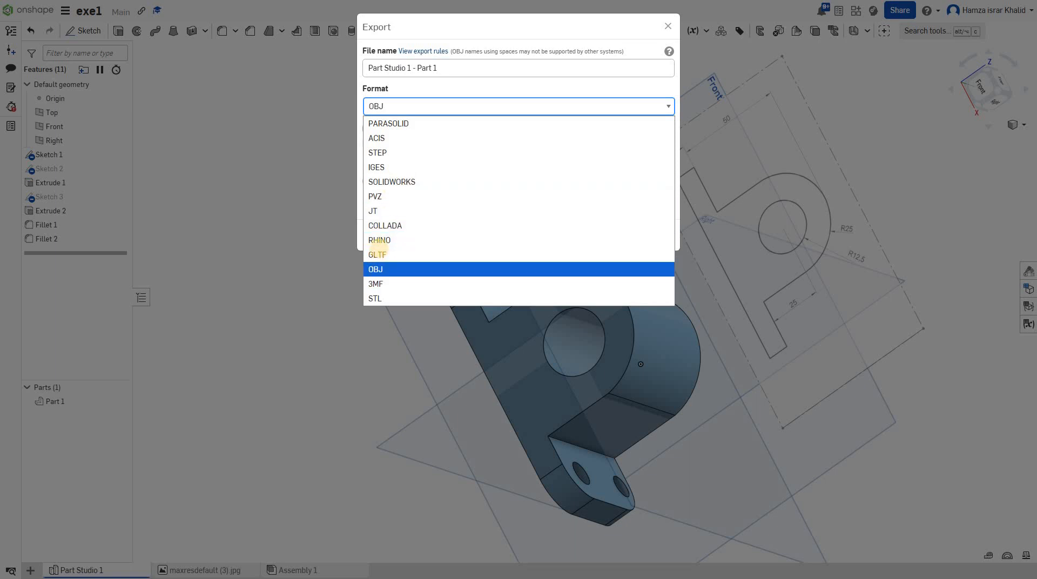
click(396, 153)
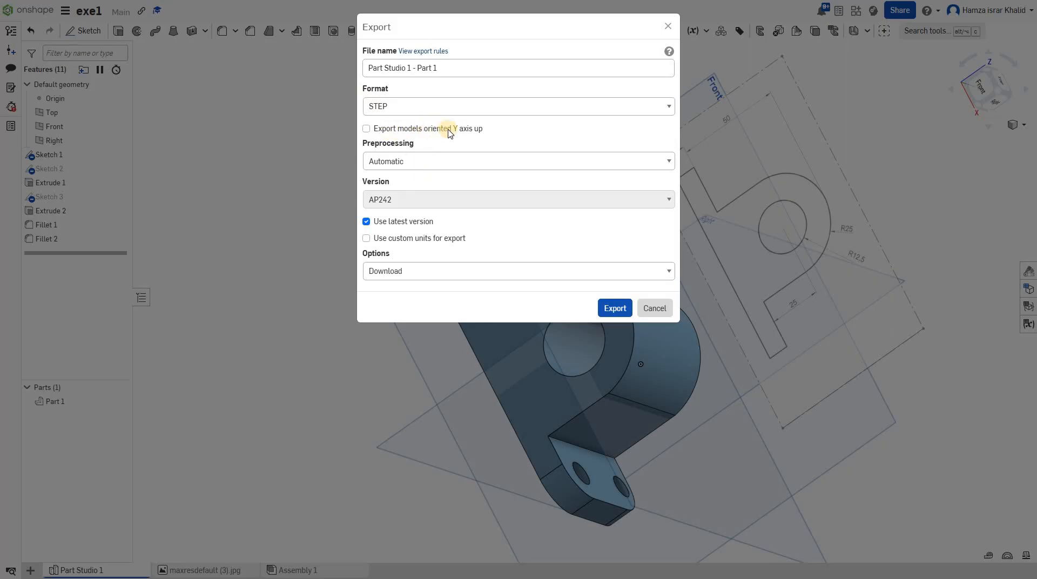
click(411, 162)
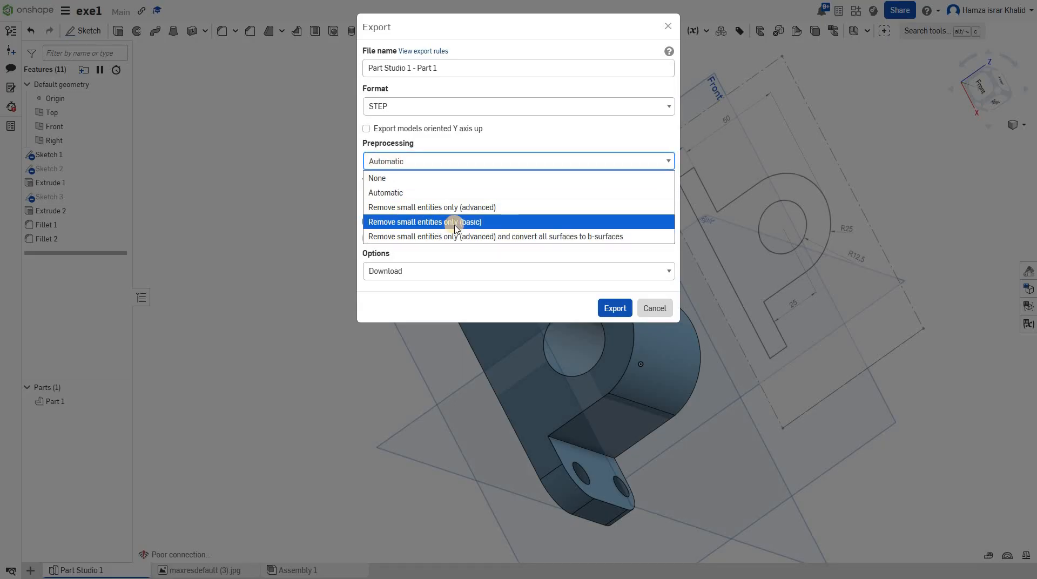
right_click(419, 248)
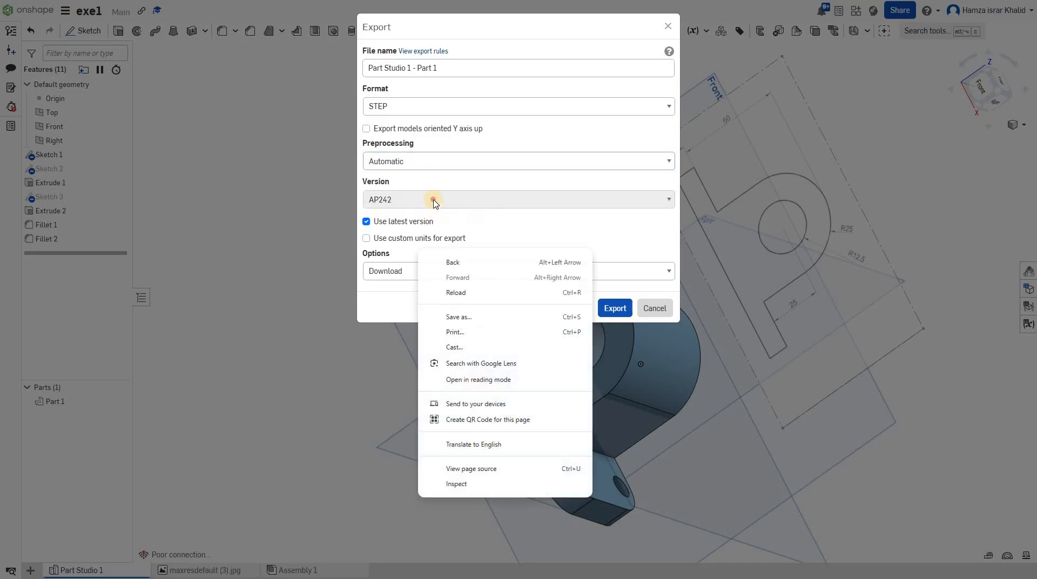
click(434, 200)
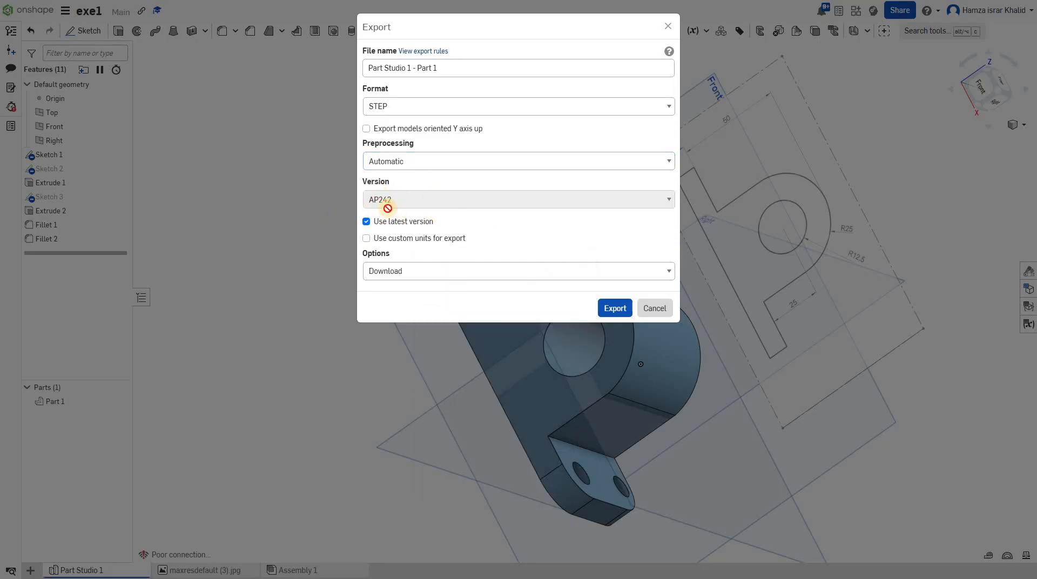
Enable custom units for the STEP export and set them to Millimeter
click(366, 238)
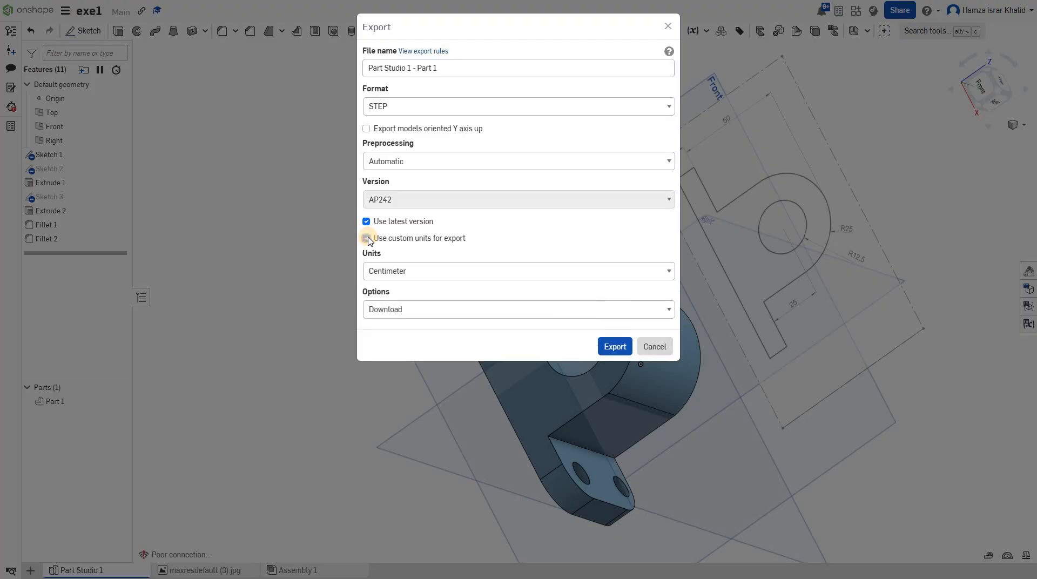
click(426, 270)
click(424, 269)
click(425, 269)
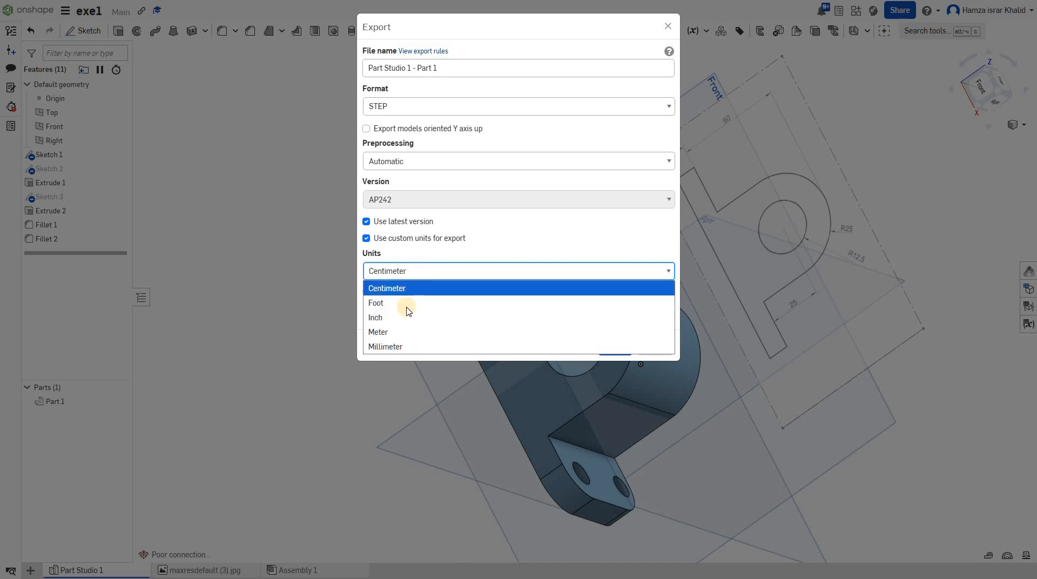
click(400, 345)
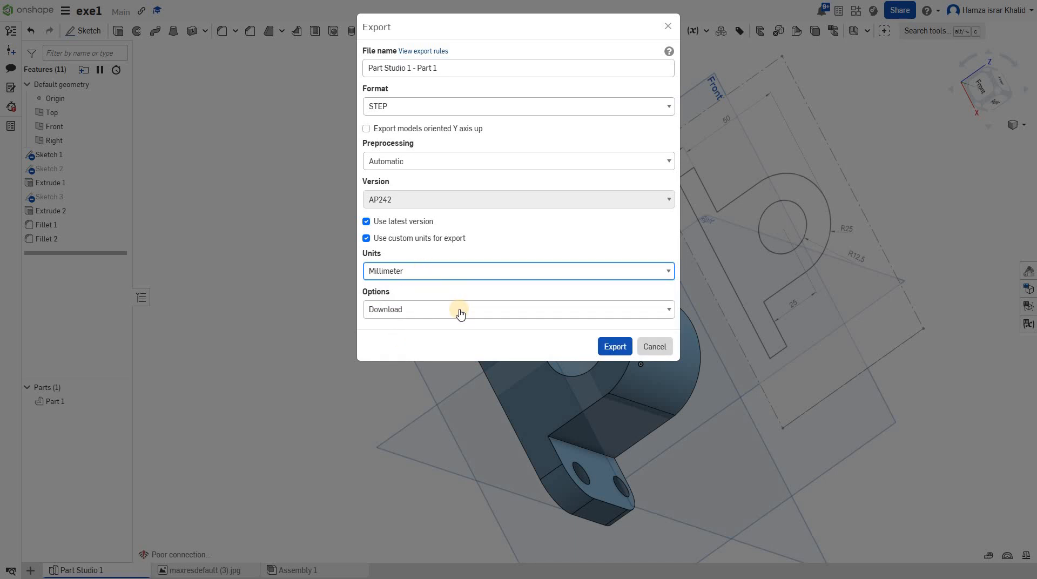